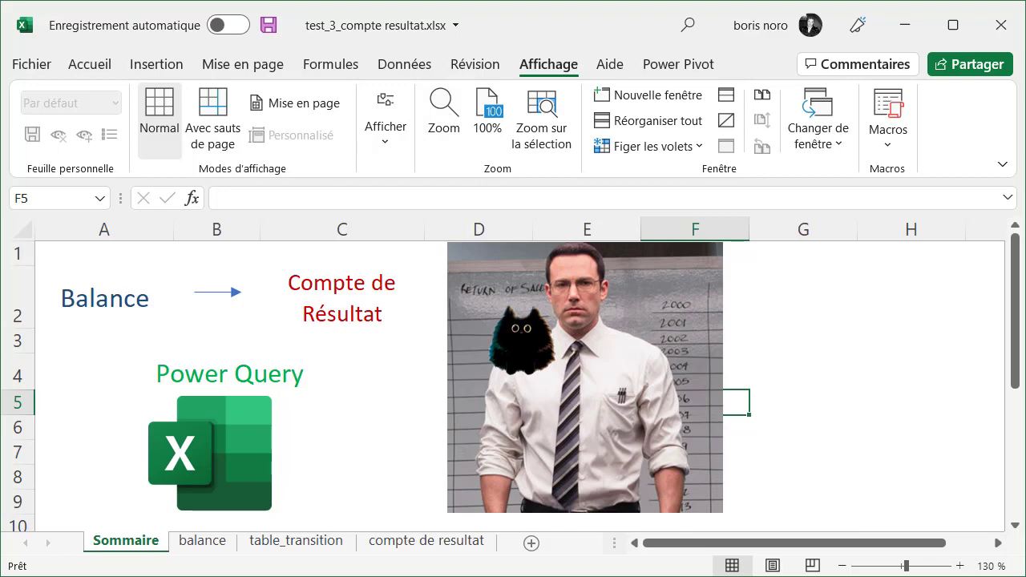
Step: Review the Balance table with its account, label, debit and credit columns on the balance sheet
click(206, 550)
click(1014, 269)
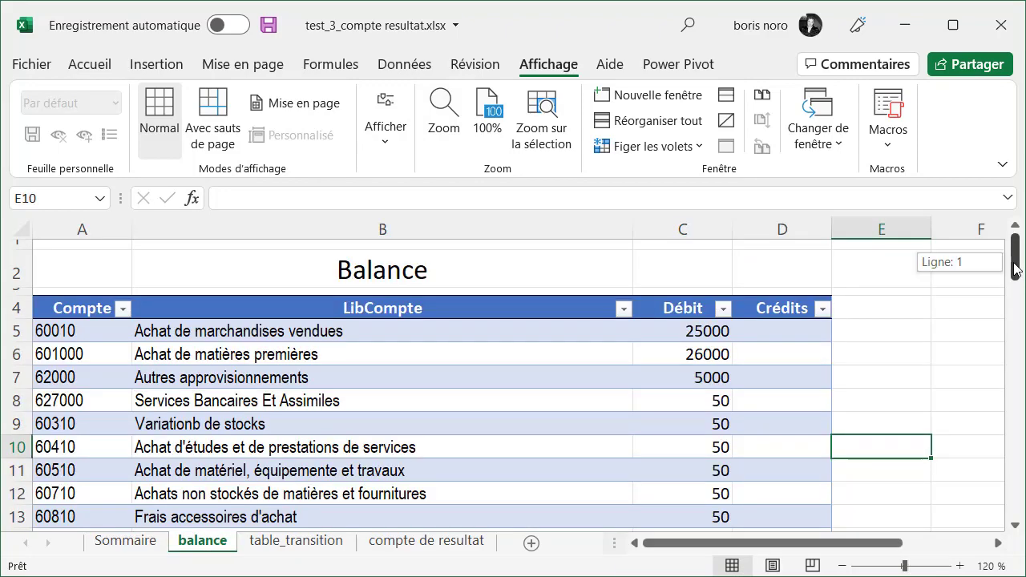
mouse_move(1014, 270)
mouse_down()
mouse_move(1013, 355)
mouse_move(1011, 267)
mouse_up()
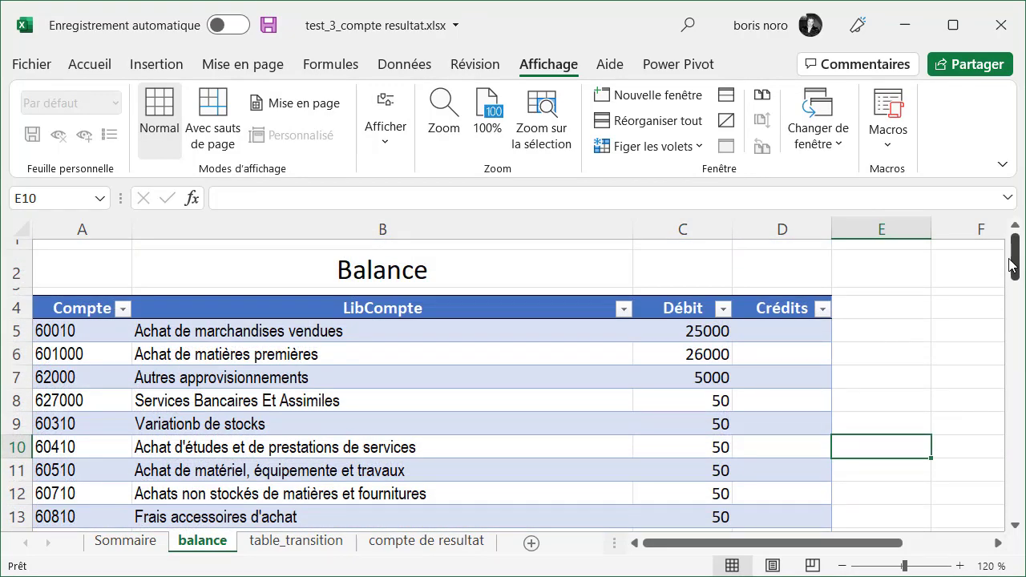
Step: Expand Resultat d'Exploitation and Resultat Financier in the compte de resultat pivot table and review their breakdown
click(433, 544)
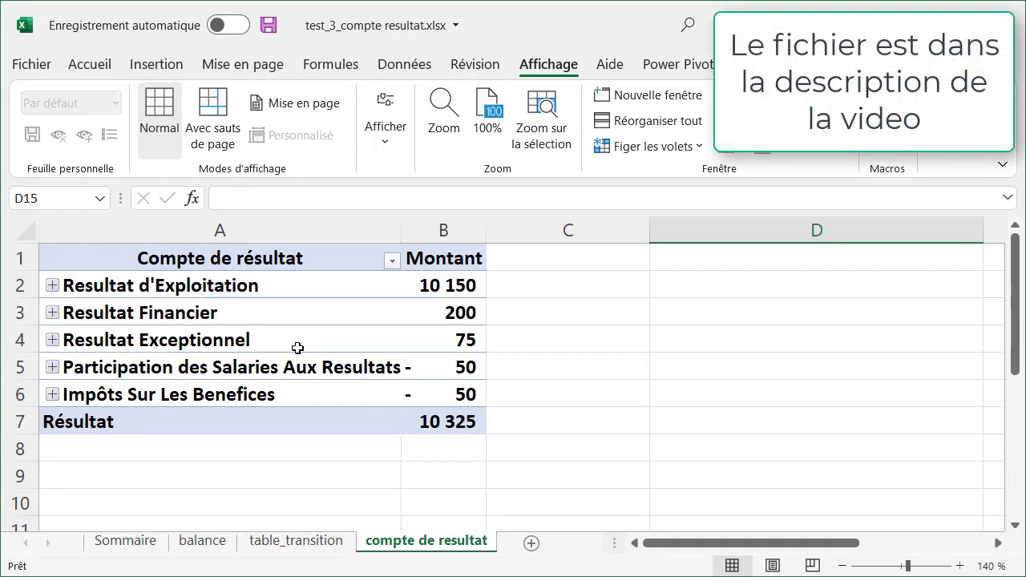
click(53, 286)
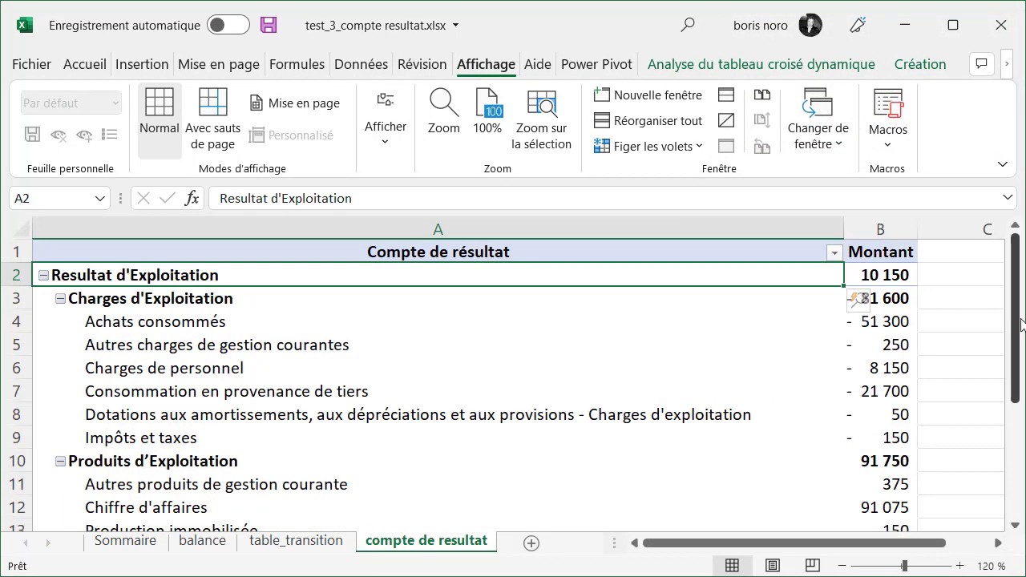
drag(1018, 328, 1015, 413)
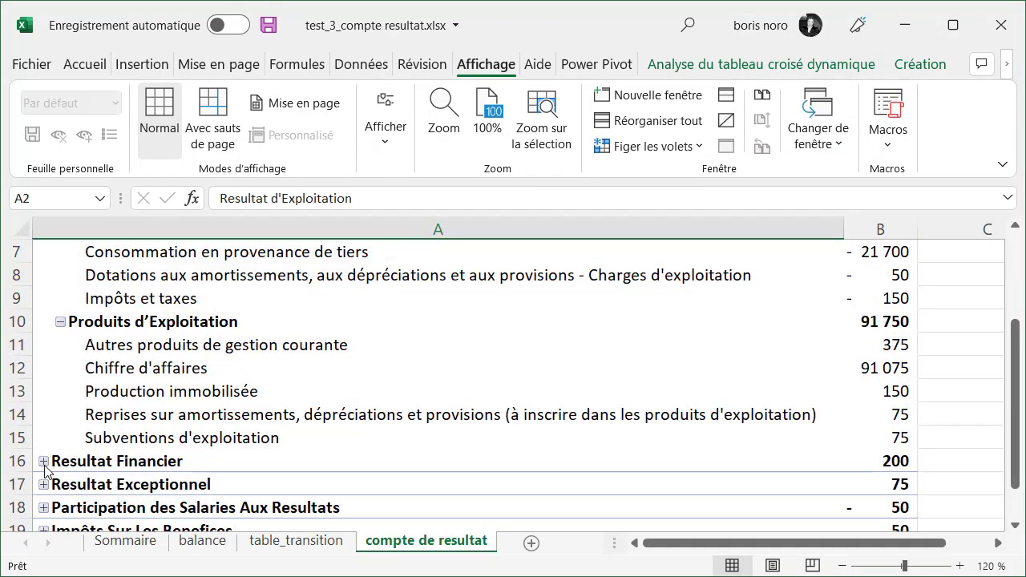
click(43, 462)
drag(1016, 433, 1006, 333)
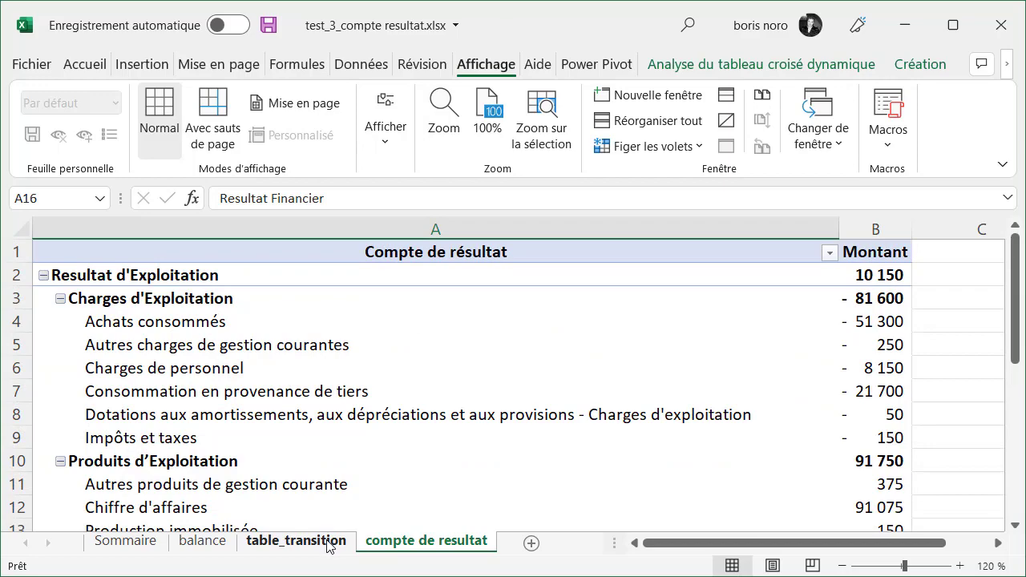
Step: Examine the Calcul, Catégorie and Sous catégorie columns of the table on the table_transition sheet
click(296, 541)
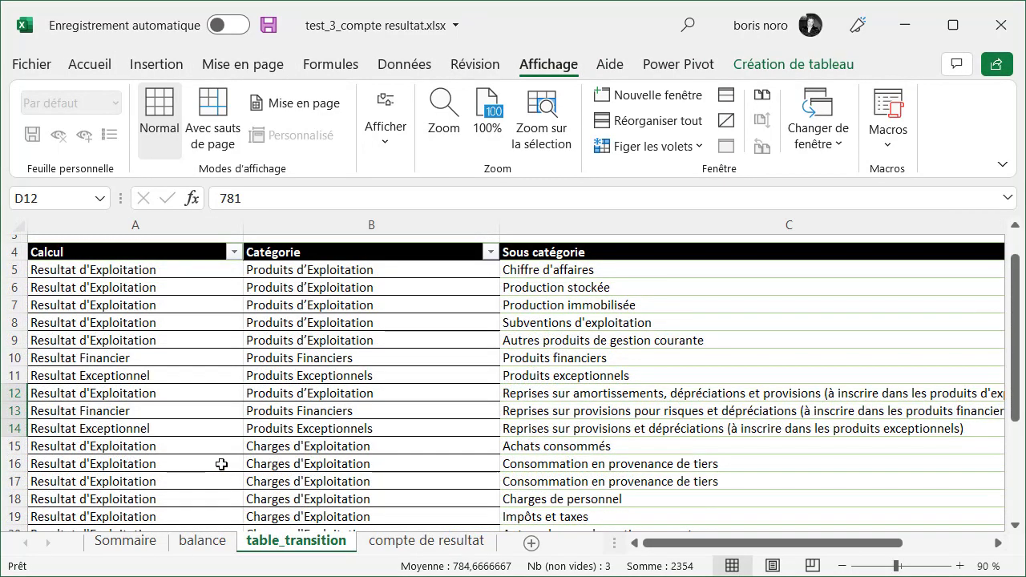
click(134, 247)
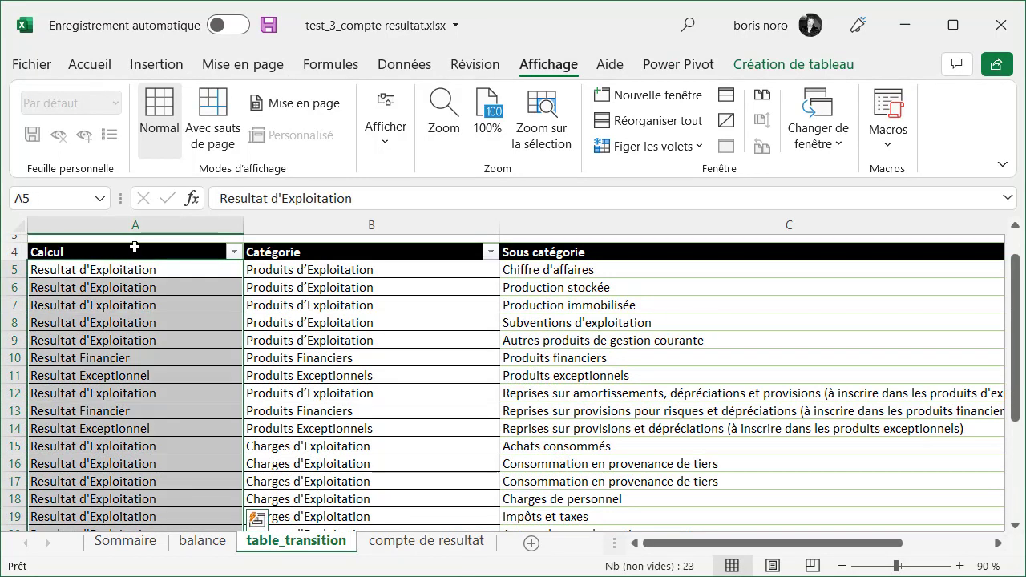
drag(147, 269, 141, 340)
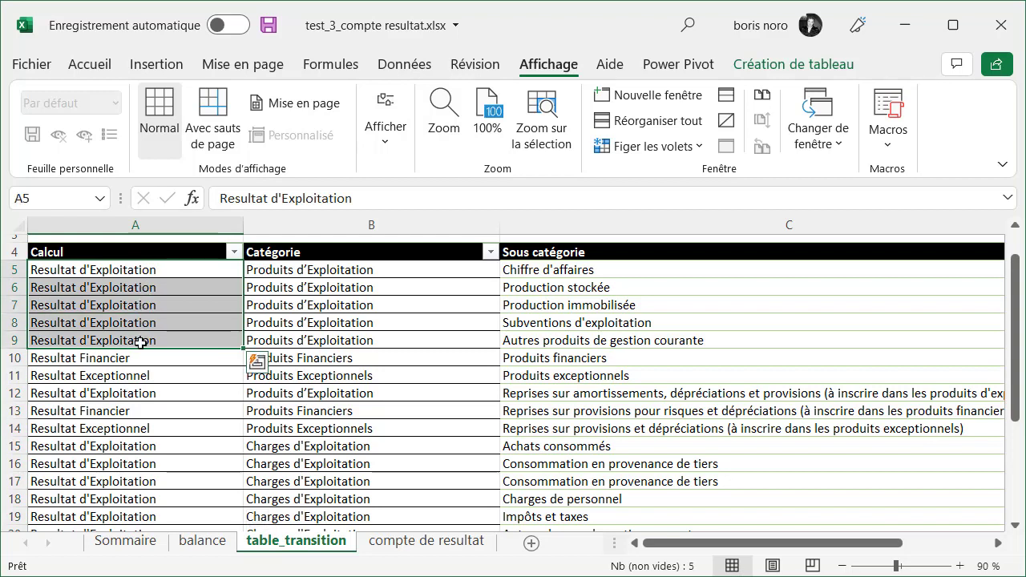
click(139, 357)
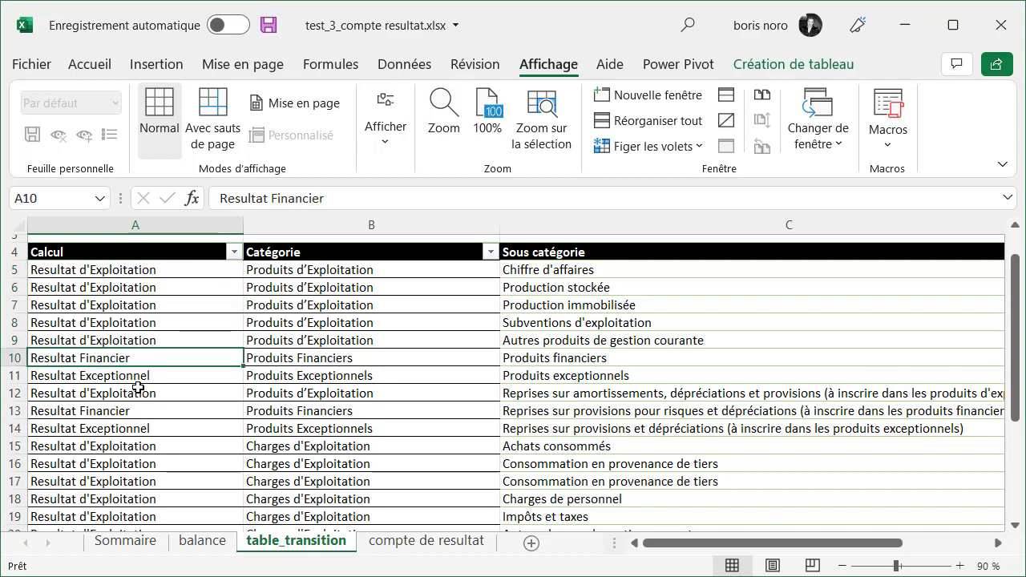
click(141, 375)
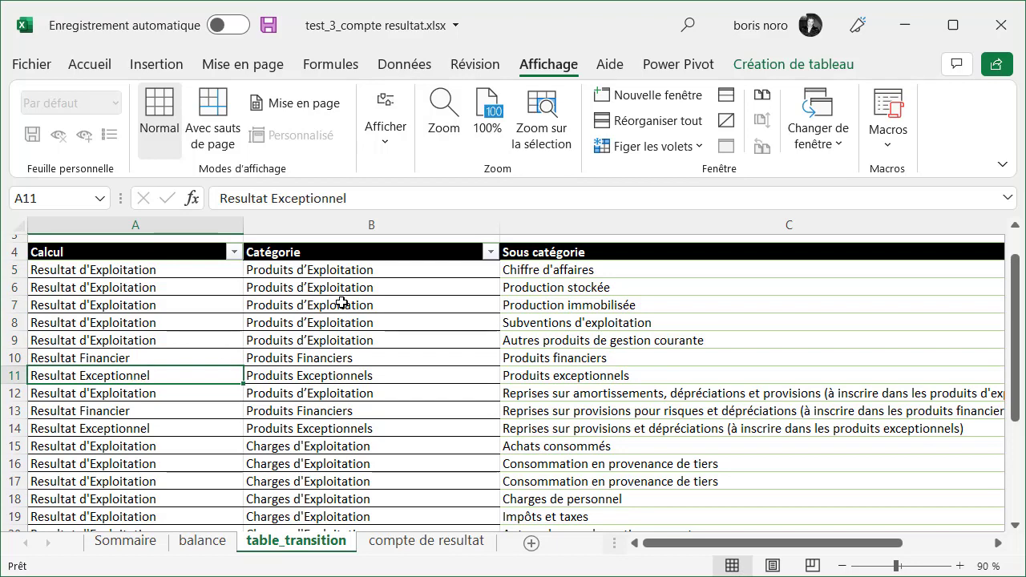
click(347, 245)
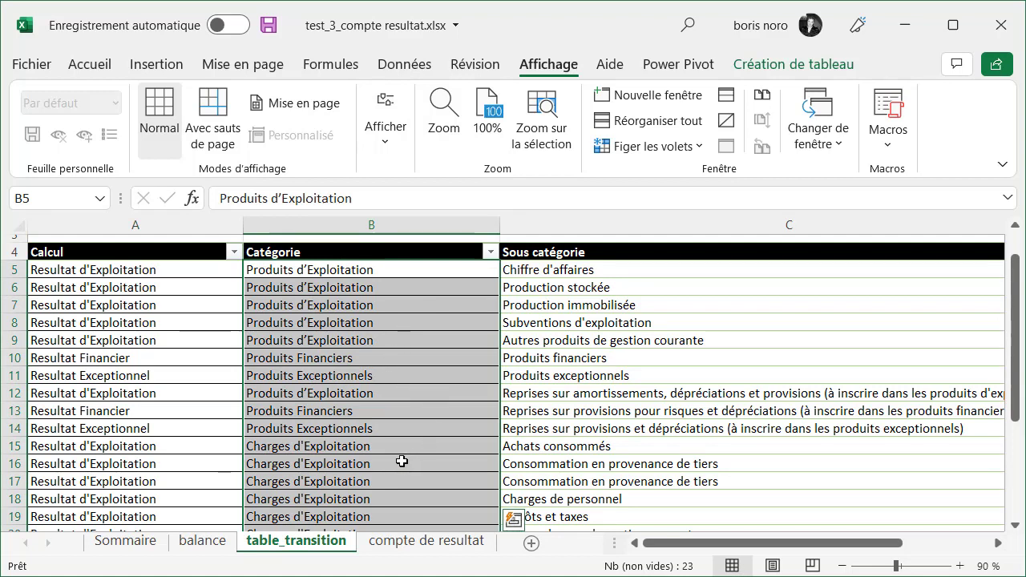
click(641, 245)
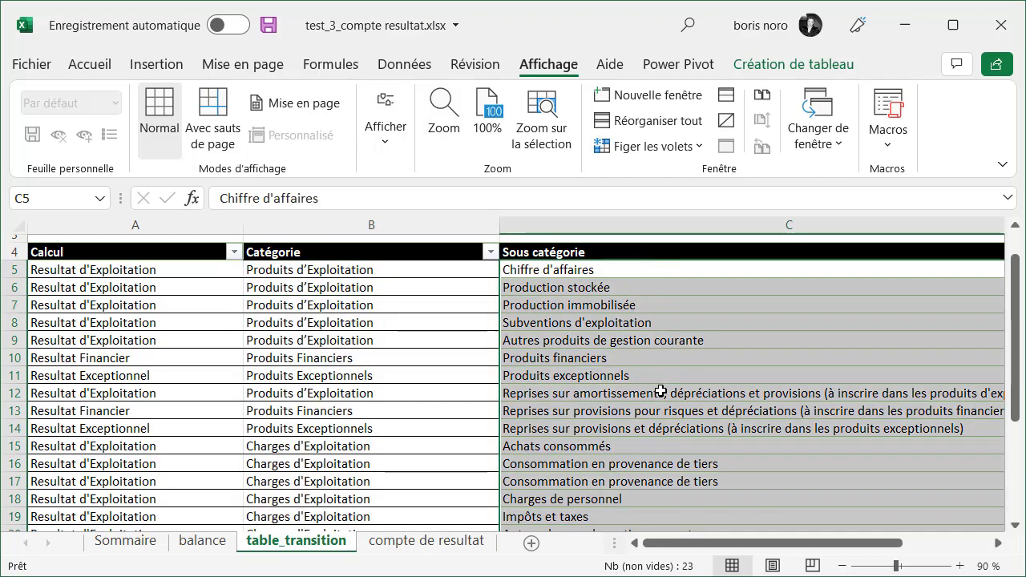
Step: Select all the values of the n° de compte column in the transition table
drag(665, 544, 758, 548)
key(Right)
key(ctrl+space)
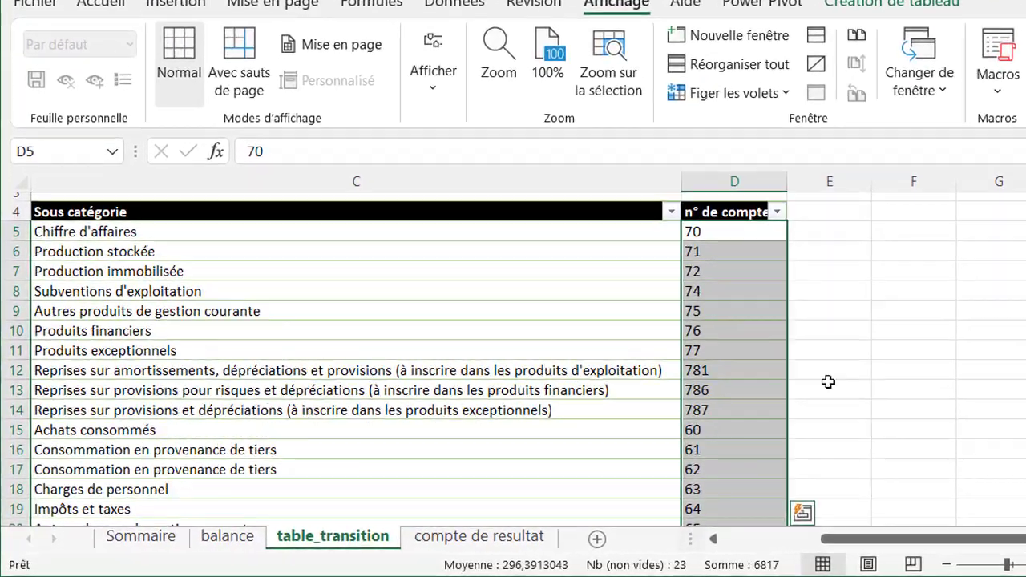
Step: Examine the Reprises rows for account codes 781, 786 and 787 in the transition table
key(Down)
key(Down)
key(Down)
key(Down)
key(Down)
key(Down)
key(Down)
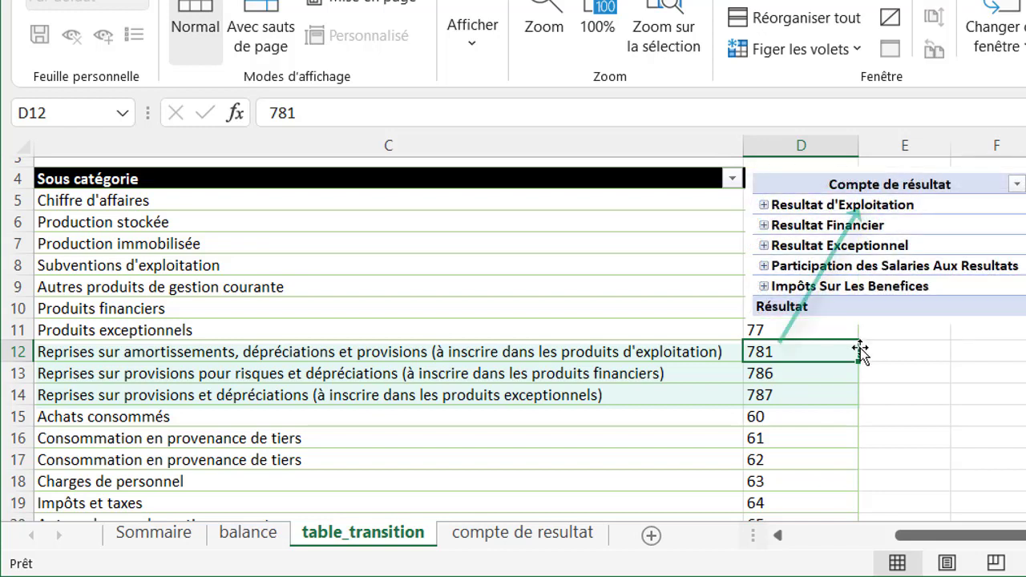
click(850, 373)
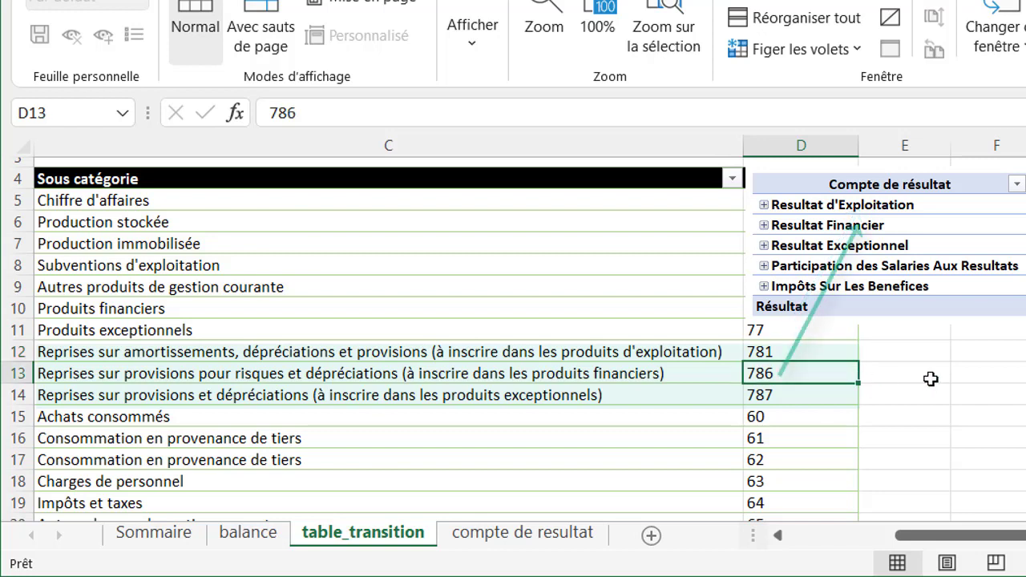
key(Down)
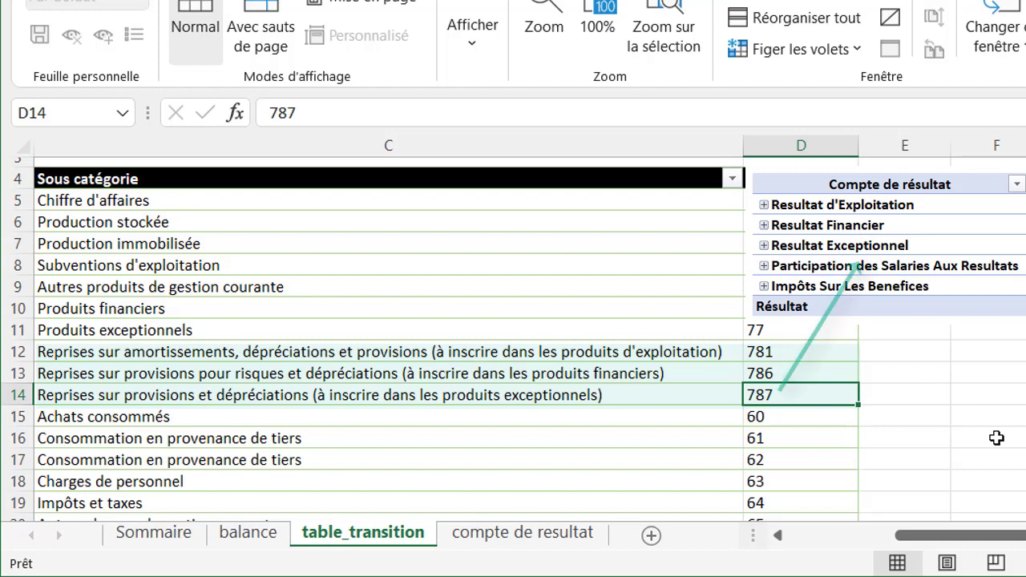
Step: Examine the Dotations rows 681, 686 and 687, plus the profit-sharing row 691 and income-tax row 695
scroll(908, 409, down, 3)
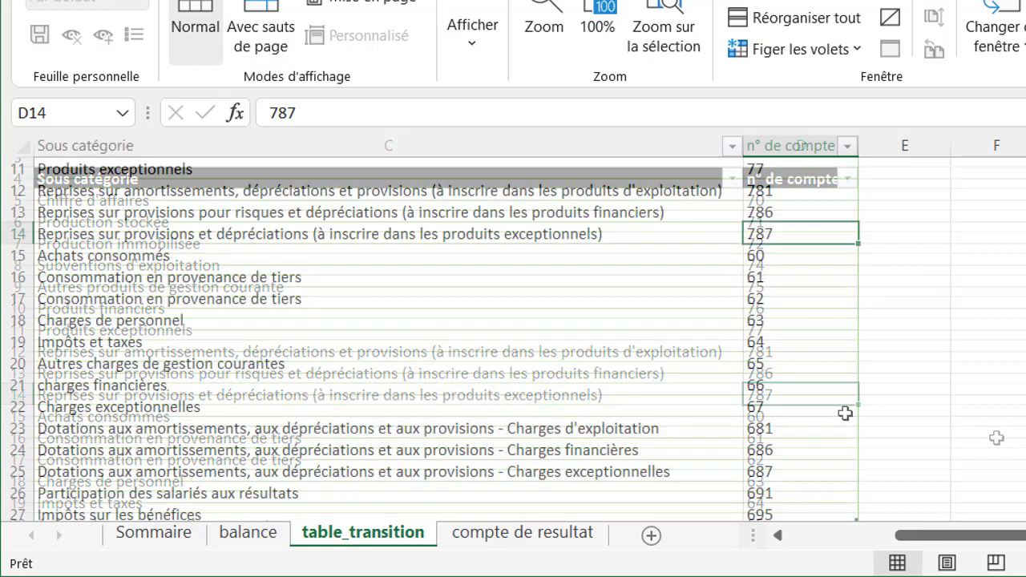
drag(820, 427, 820, 463)
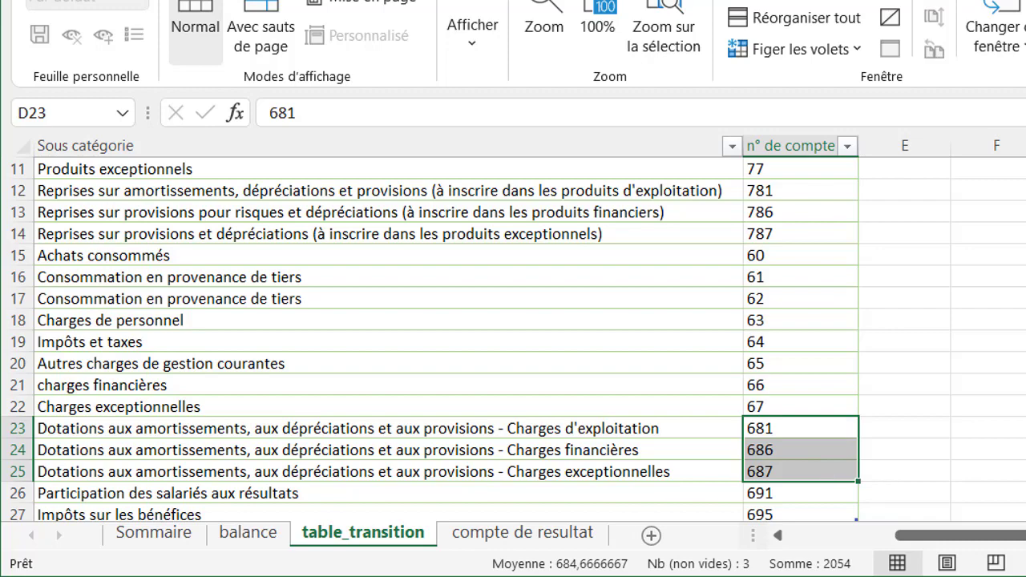
key(Down)
key(Down)
key(Down)
scroll(975, 433, down, 1)
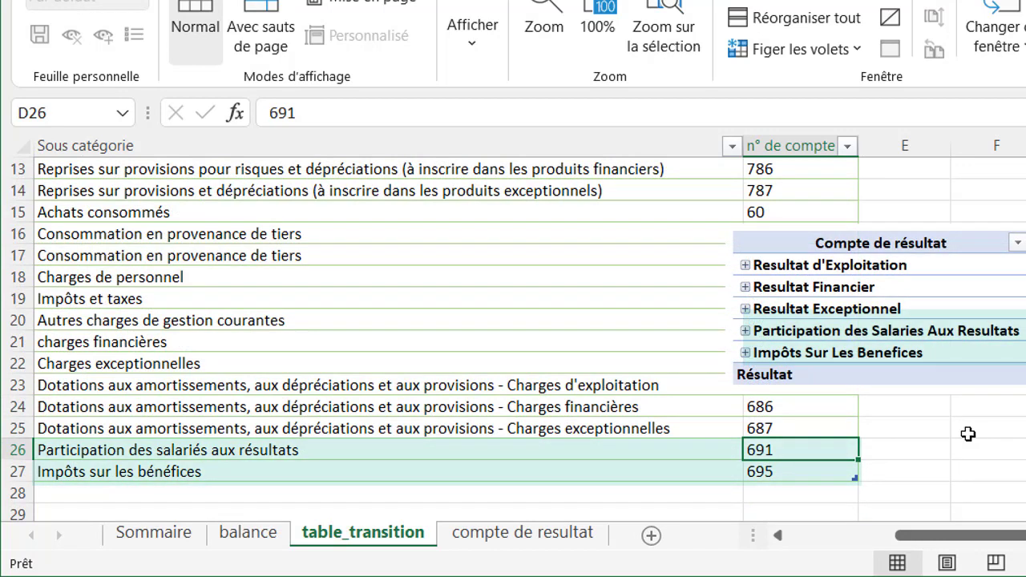
click(827, 474)
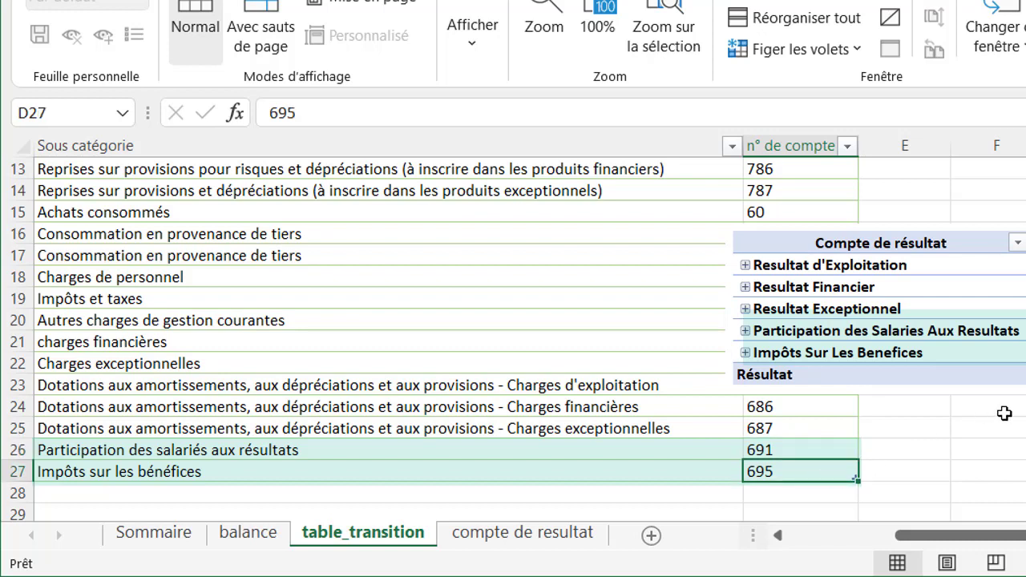
click(838, 450)
drag(838, 451, 843, 467)
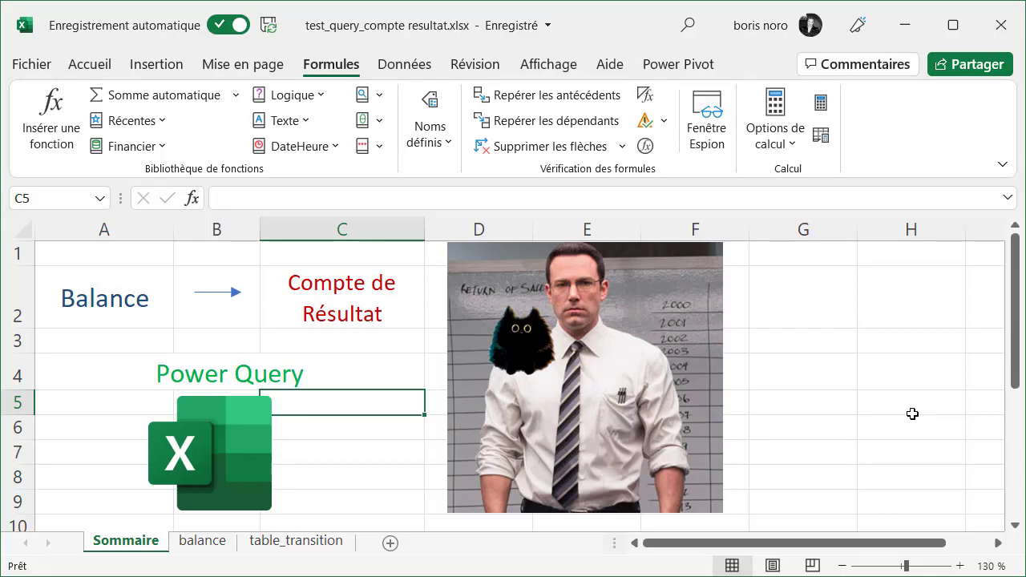
Step: Load the Balance table from the balance sheet of test_query_compte resultat.xlsx into the Power Query editor
click(214, 543)
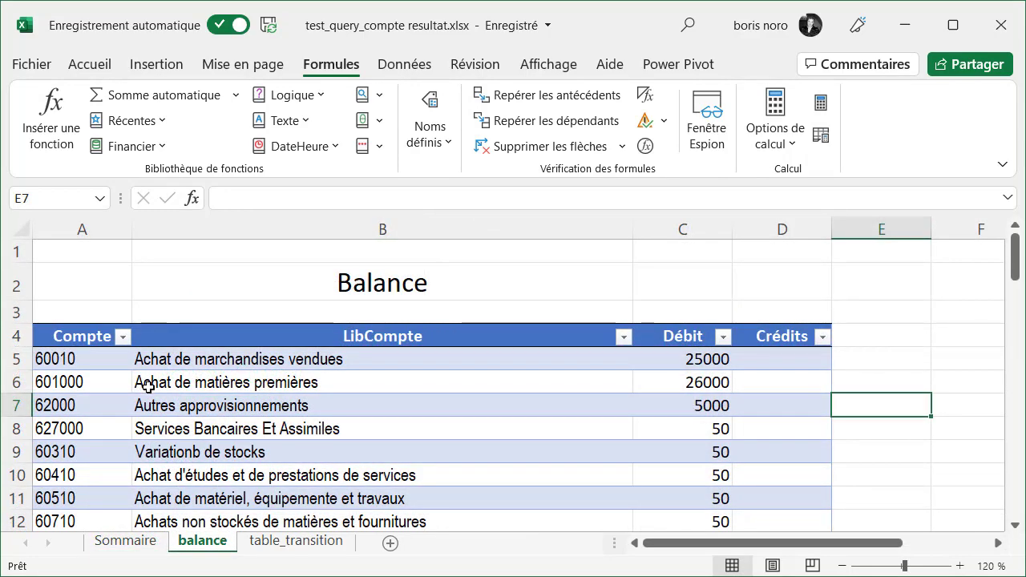
click(149, 386)
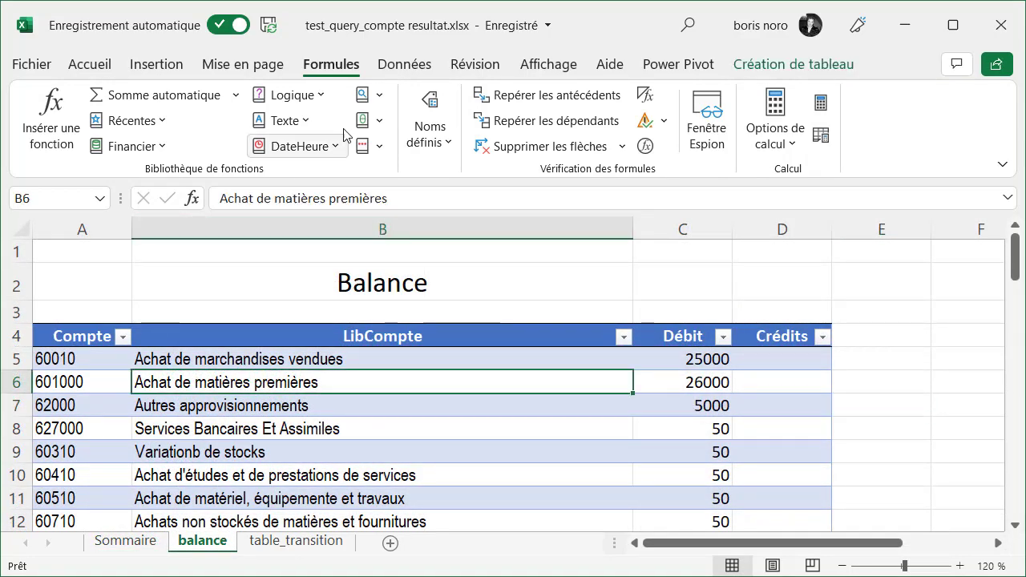
click(407, 72)
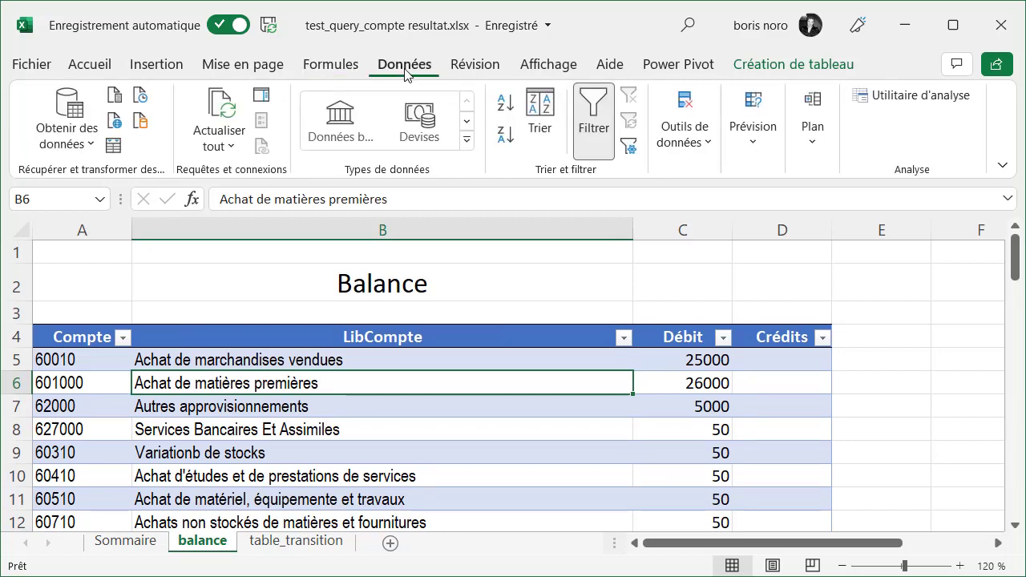
click(114, 147)
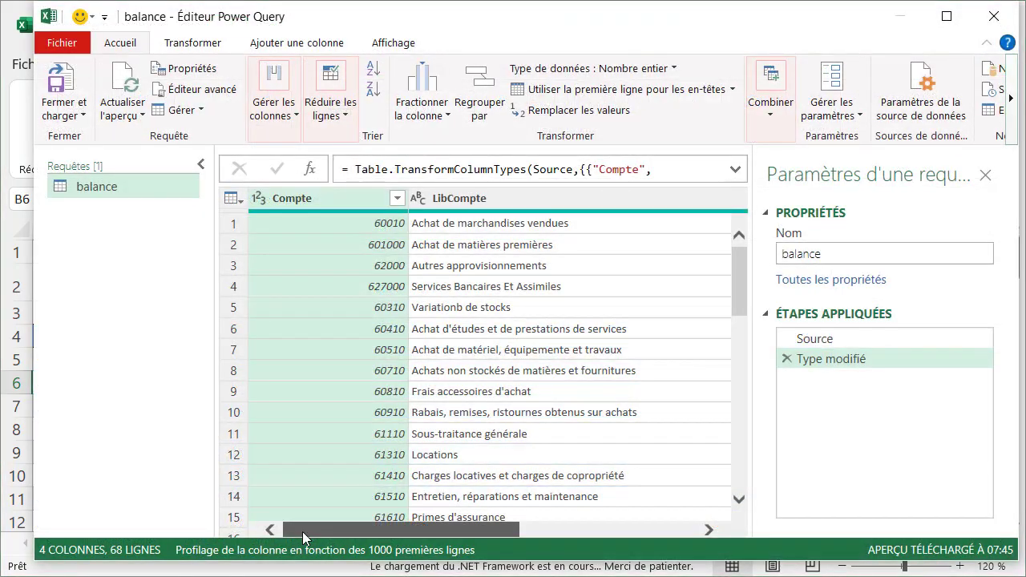
Step: Change the Compte column's data type to Texte, replacing the current type conversion
drag(304, 536, 442, 557)
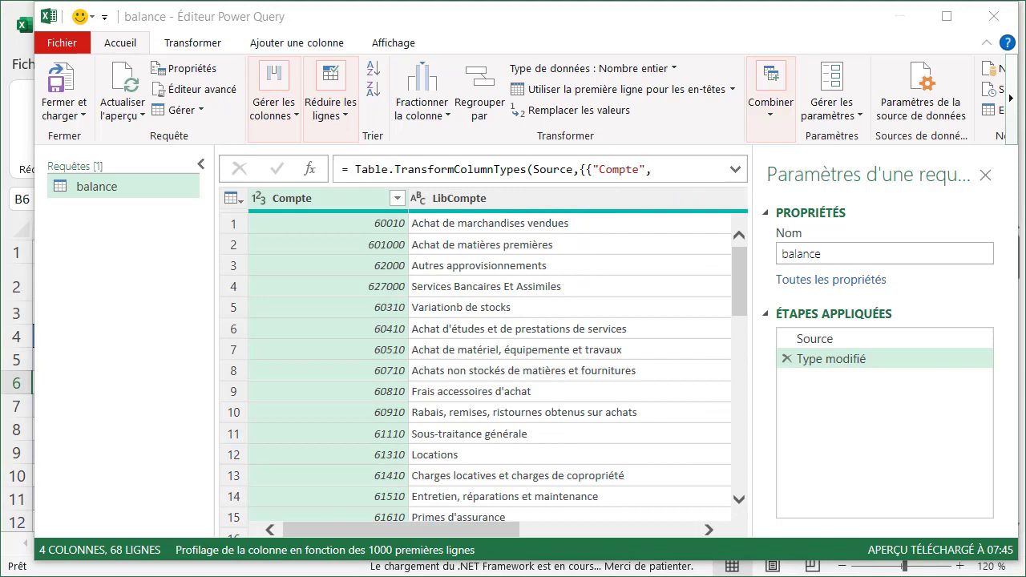
click(261, 200)
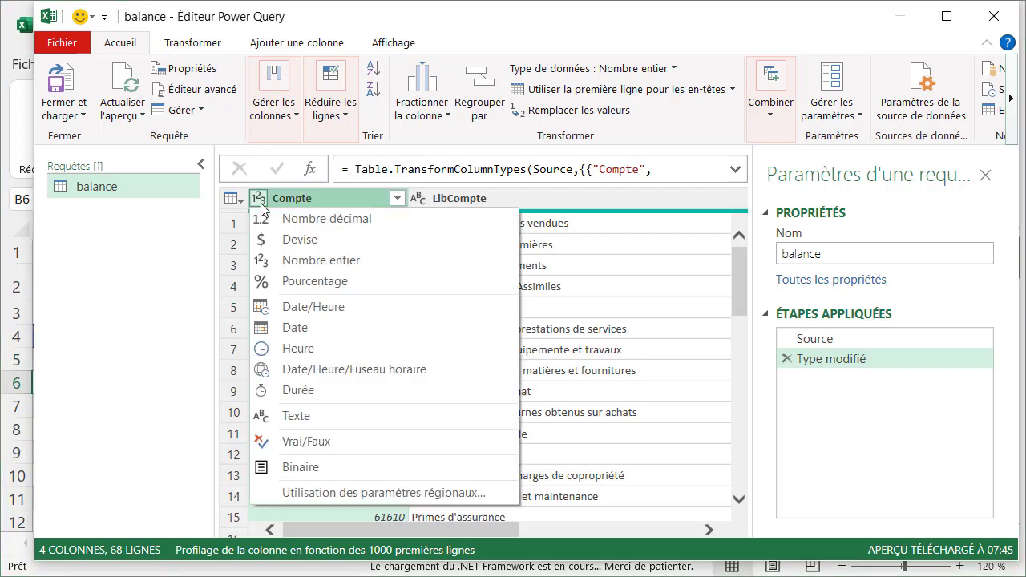
click(286, 417)
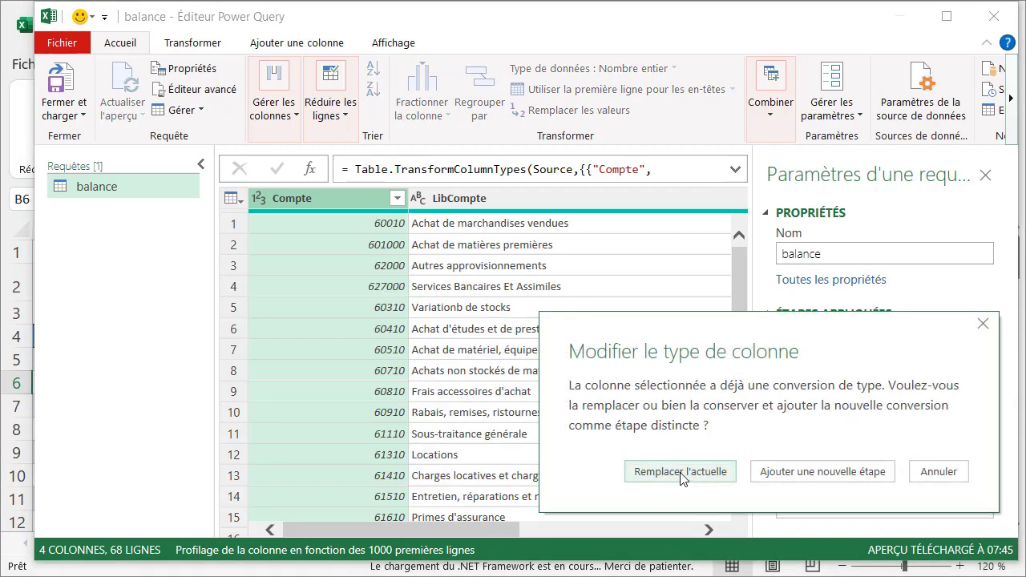
click(680, 476)
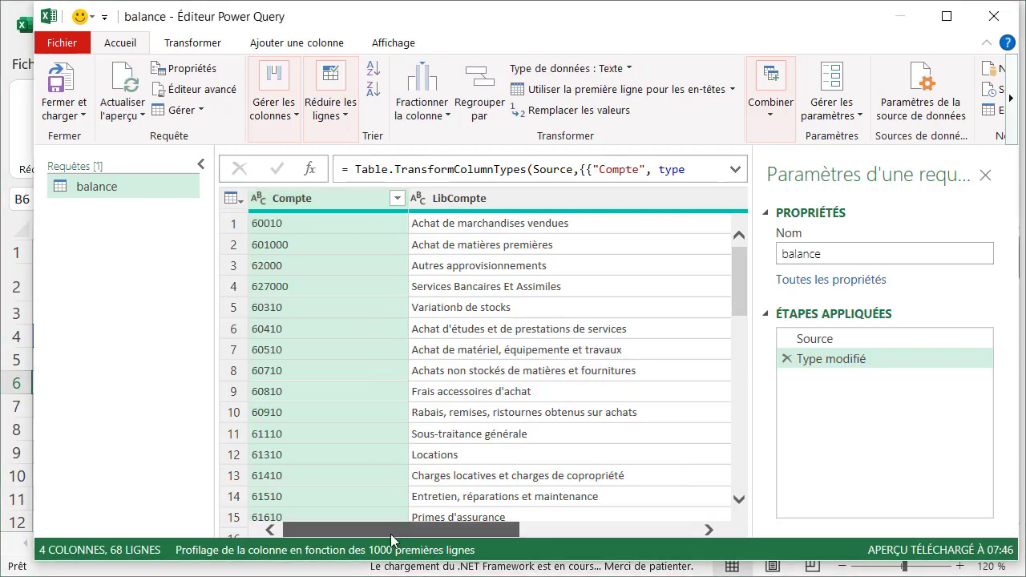
Step: Replace null values with 0 in the Débit and Crédits columns of the balance query
drag(392, 537, 572, 549)
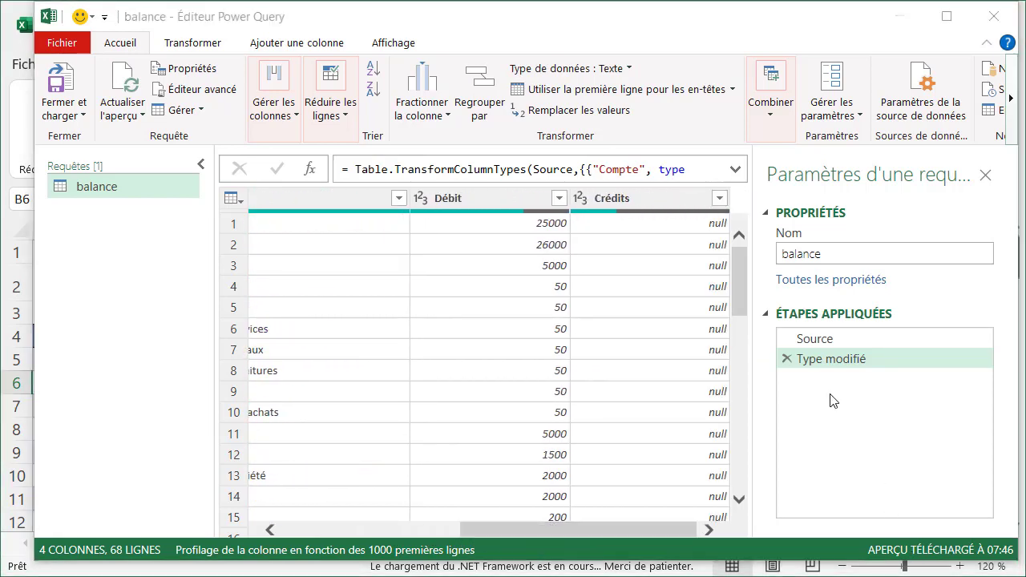
click(691, 229)
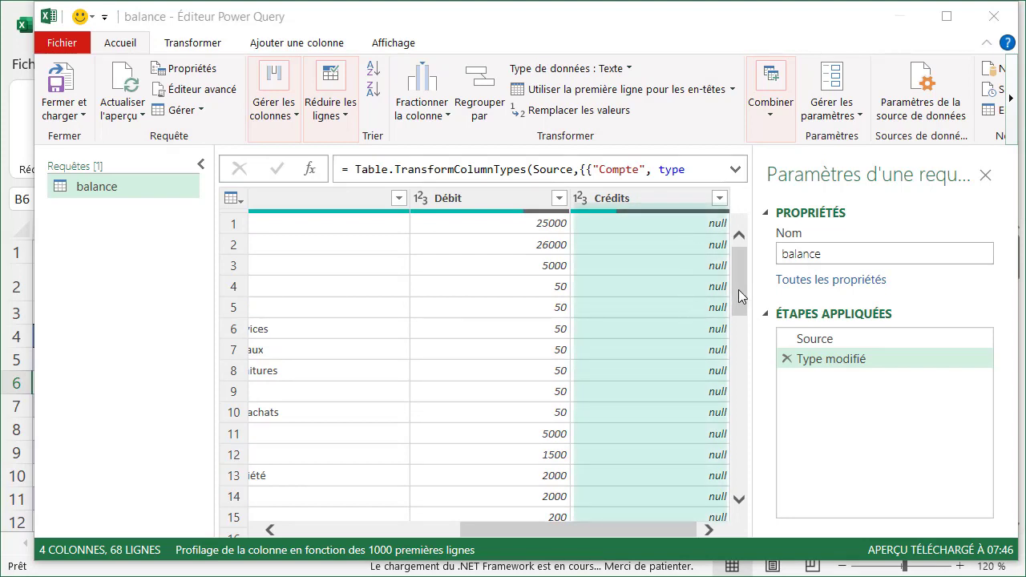
drag(740, 295, 723, 267)
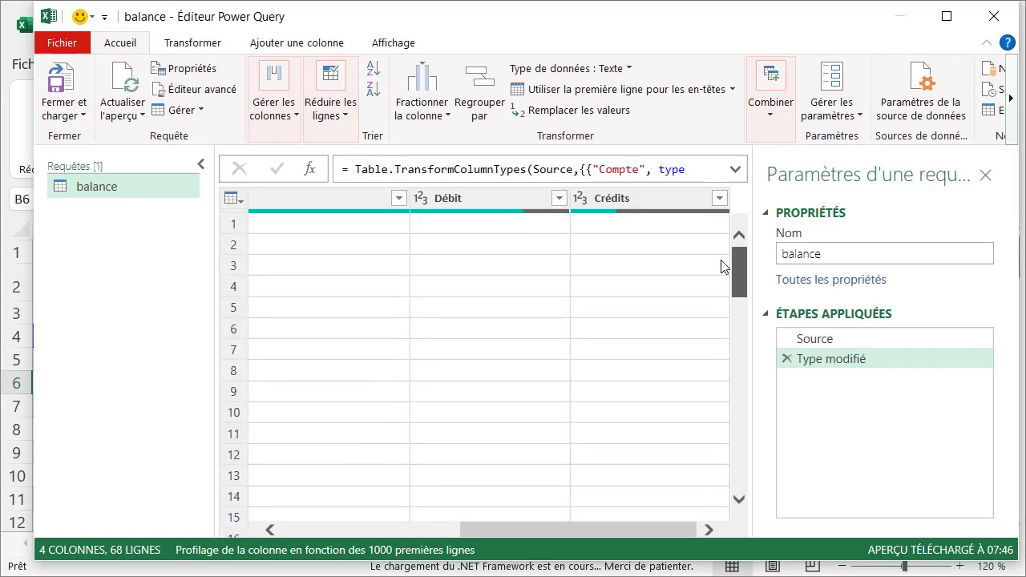
click(496, 198)
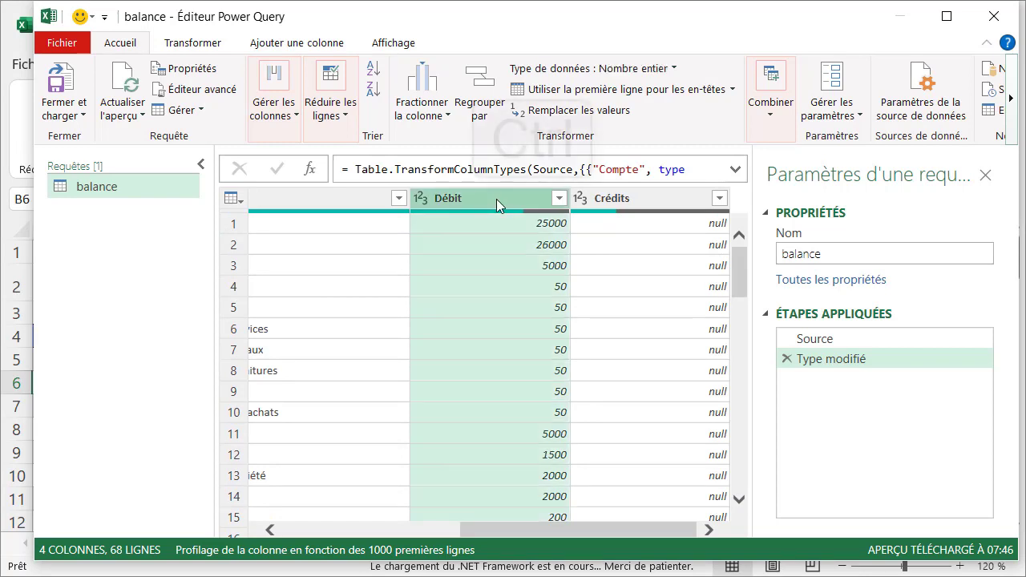
key(ctrl)
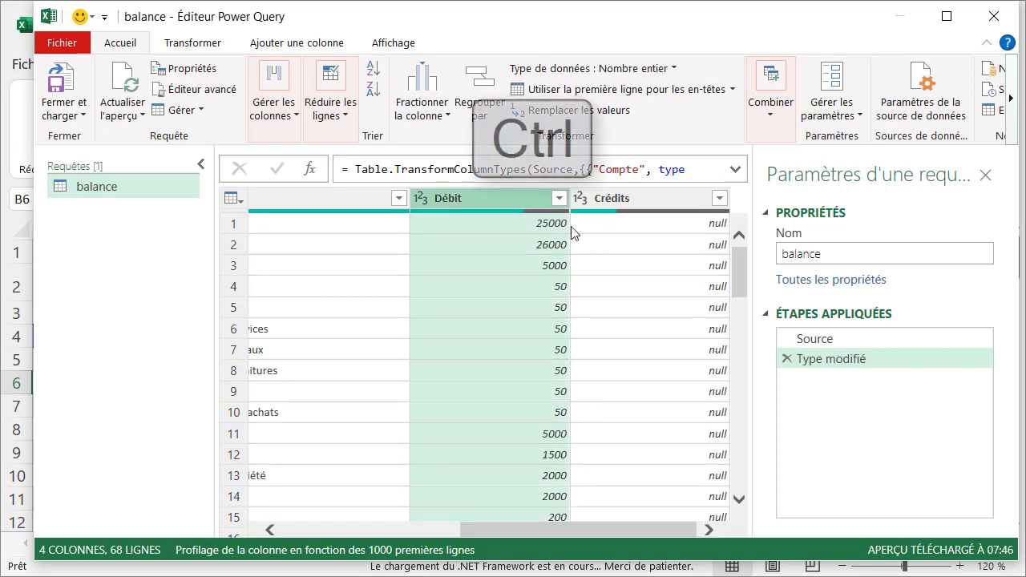
ctrl+click(632, 201)
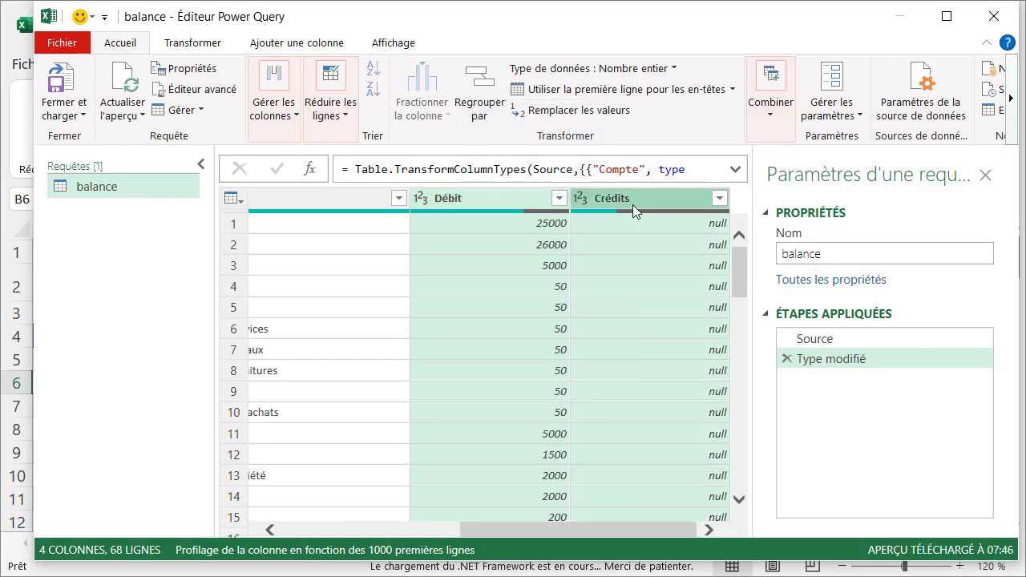
click(609, 112)
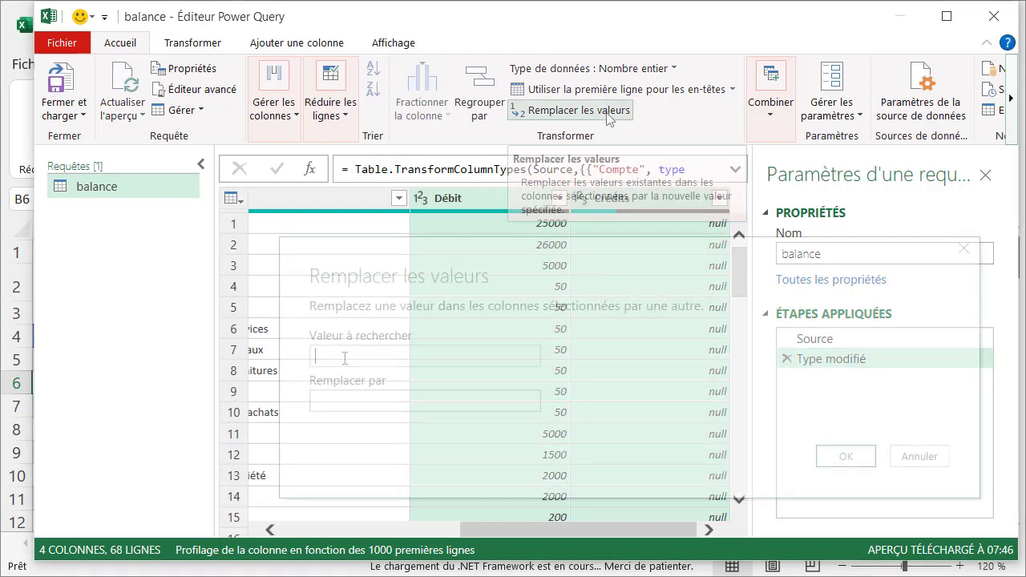
text(null)
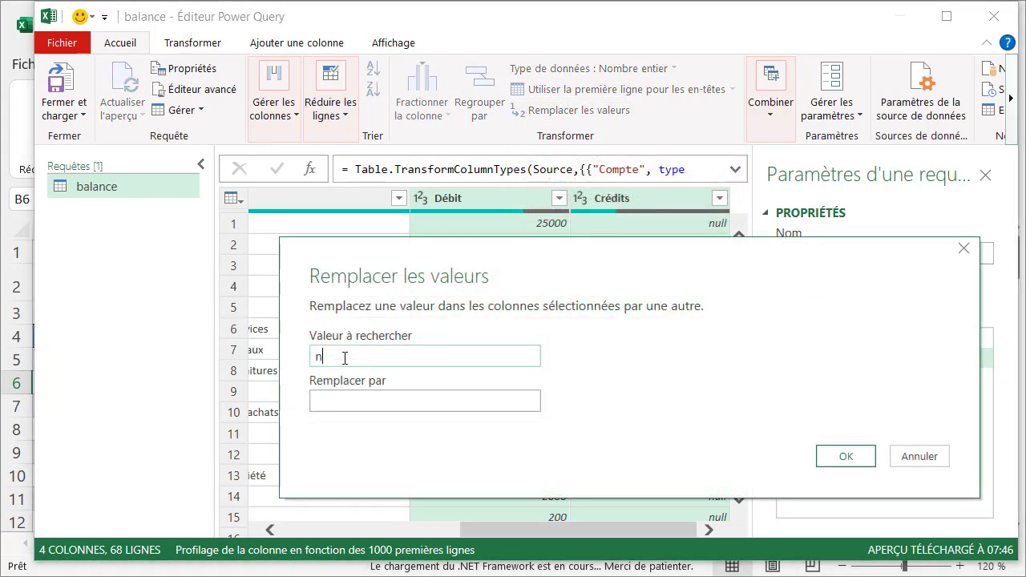
click(348, 400)
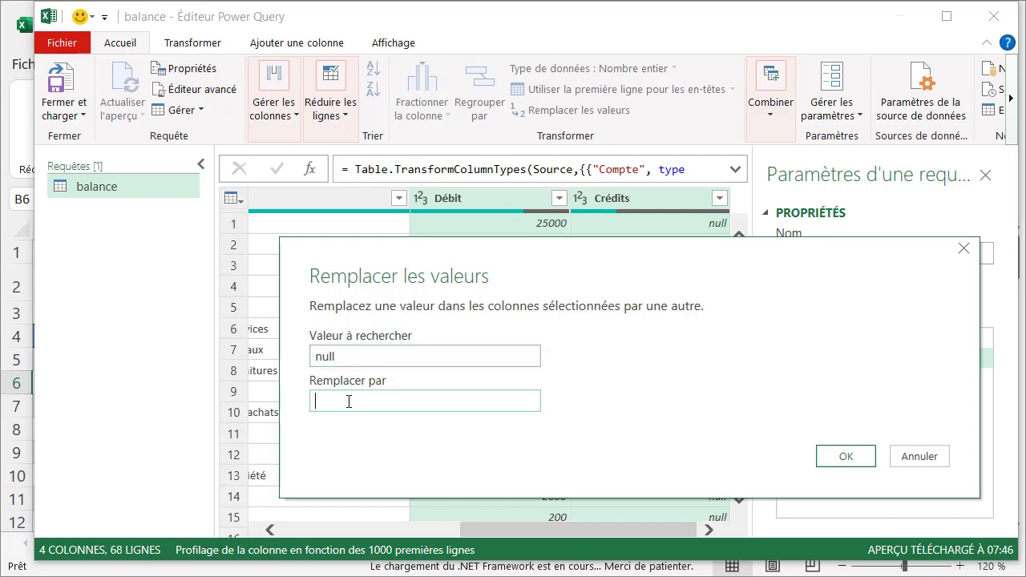
text(0)
click(842, 463)
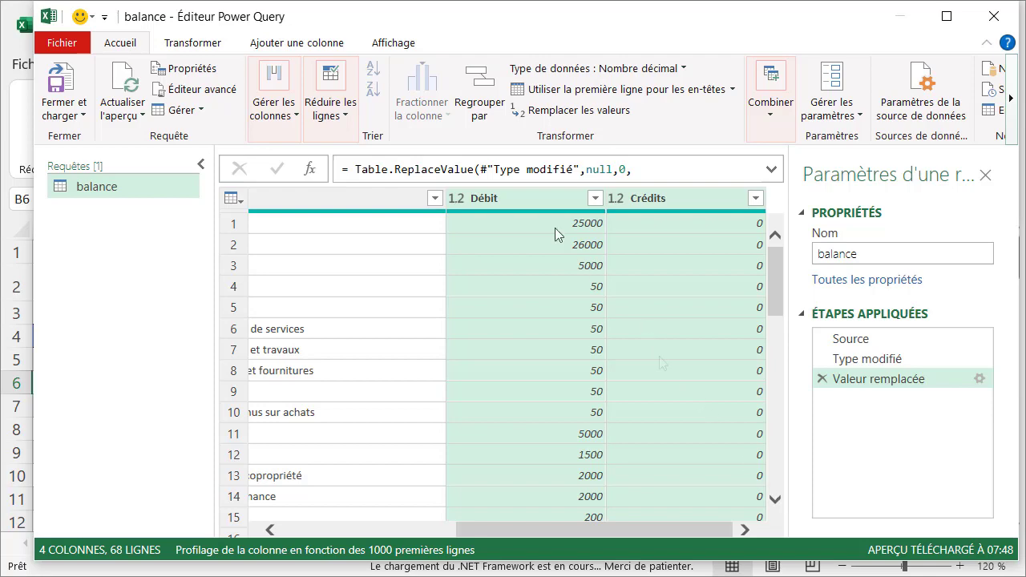
Step: Add a custom column Solde with the formula [Crédits]-[Débit] and set its data type to Nombre décimal
click(324, 50)
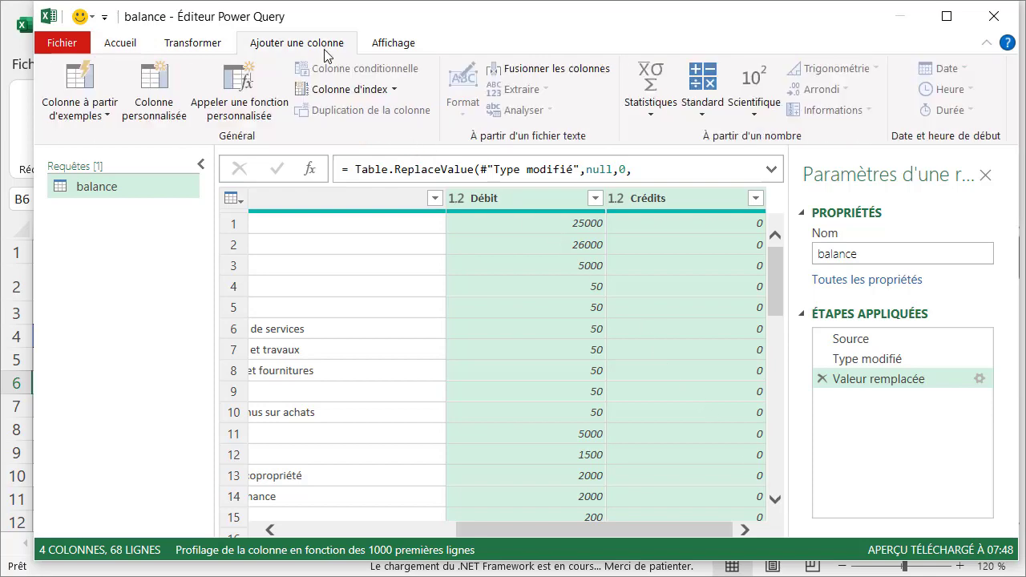
click(154, 108)
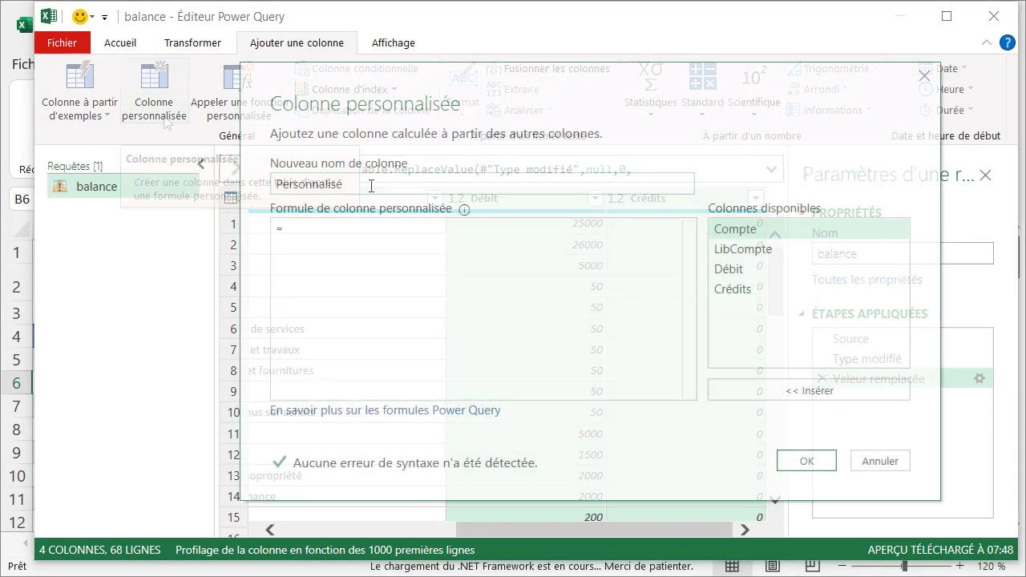
double_click(371, 185)
text(Solde)
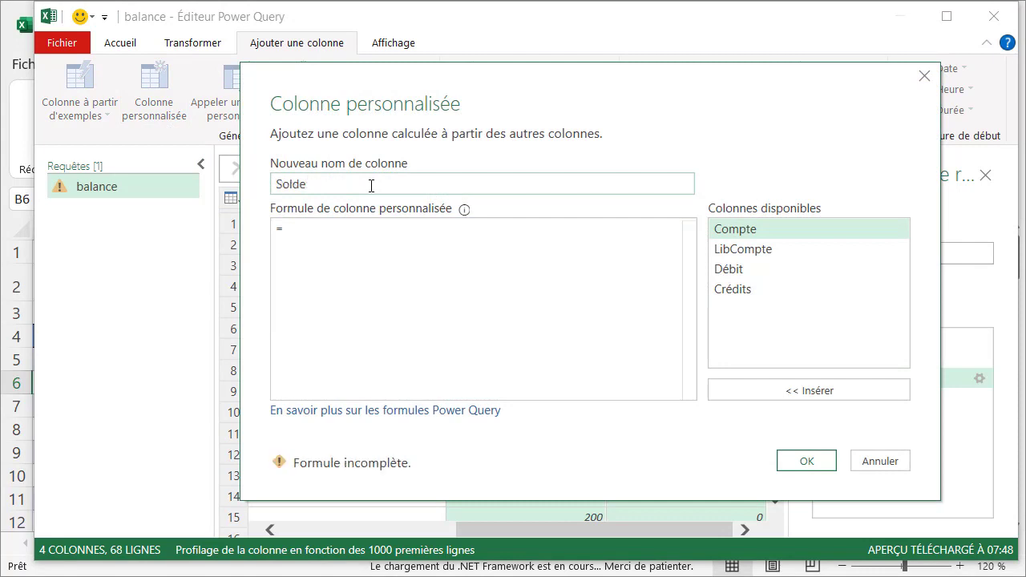
click(357, 230)
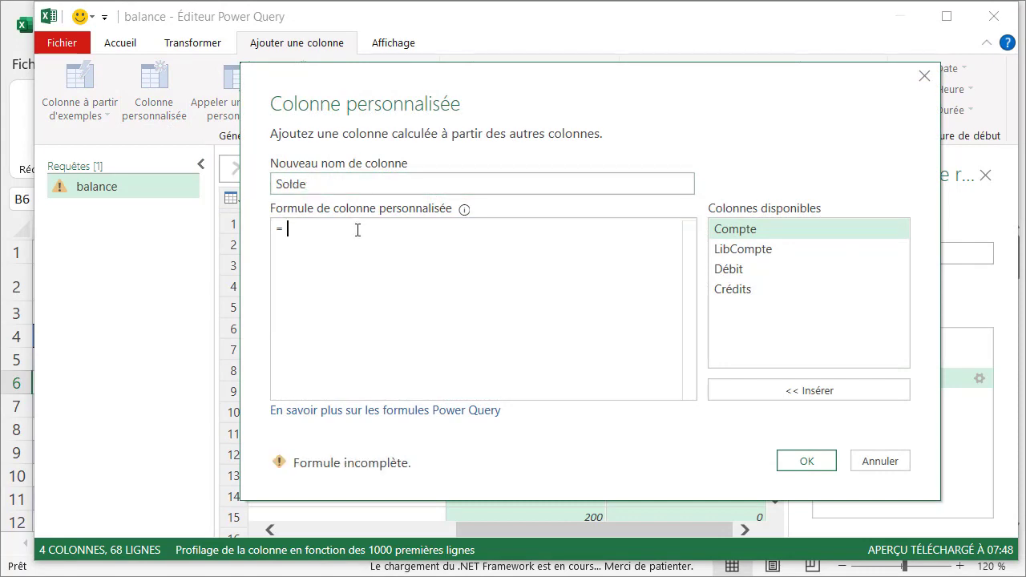
double_click(737, 295)
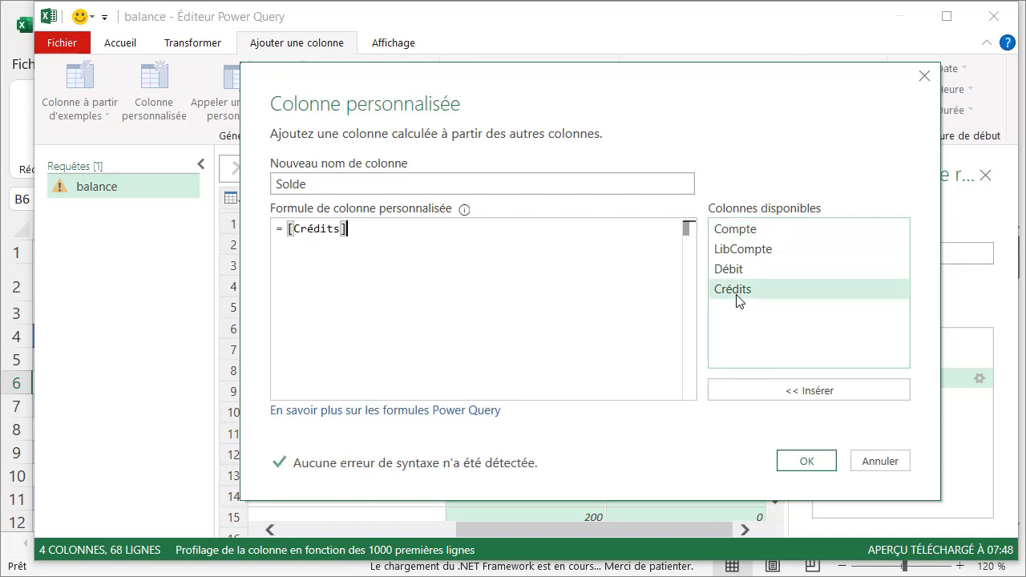
text(-)
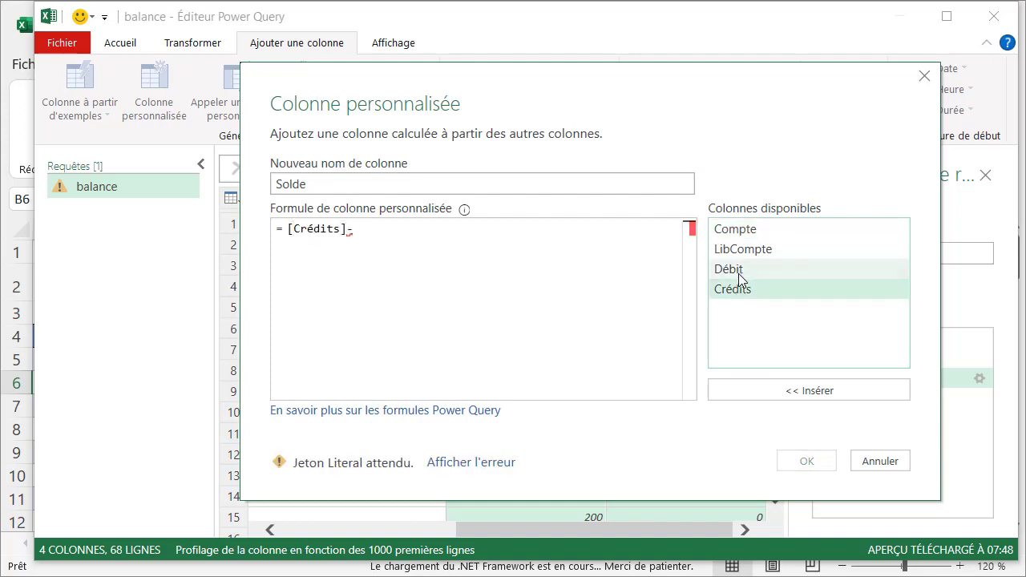
double_click(738, 274)
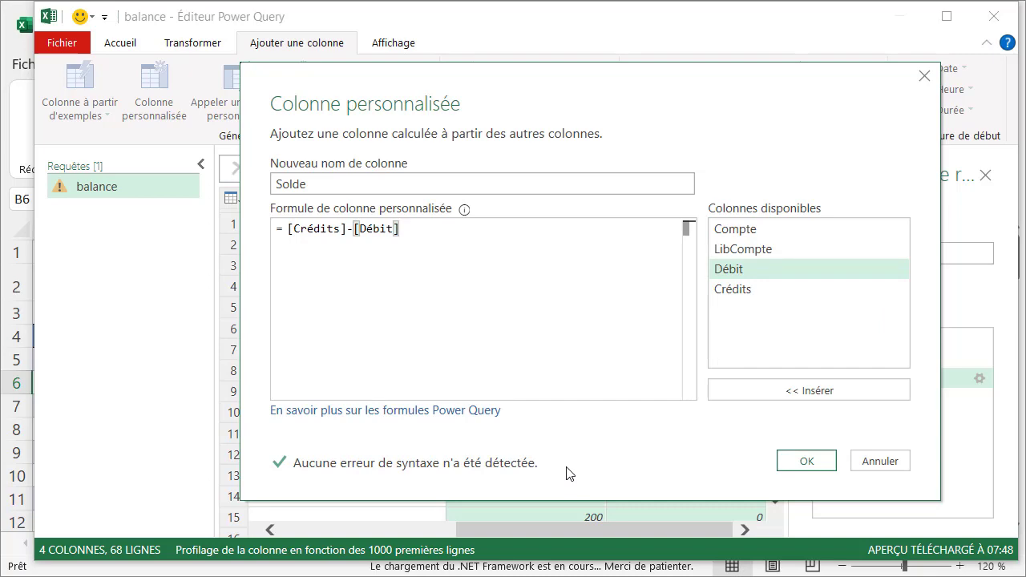
click(806, 461)
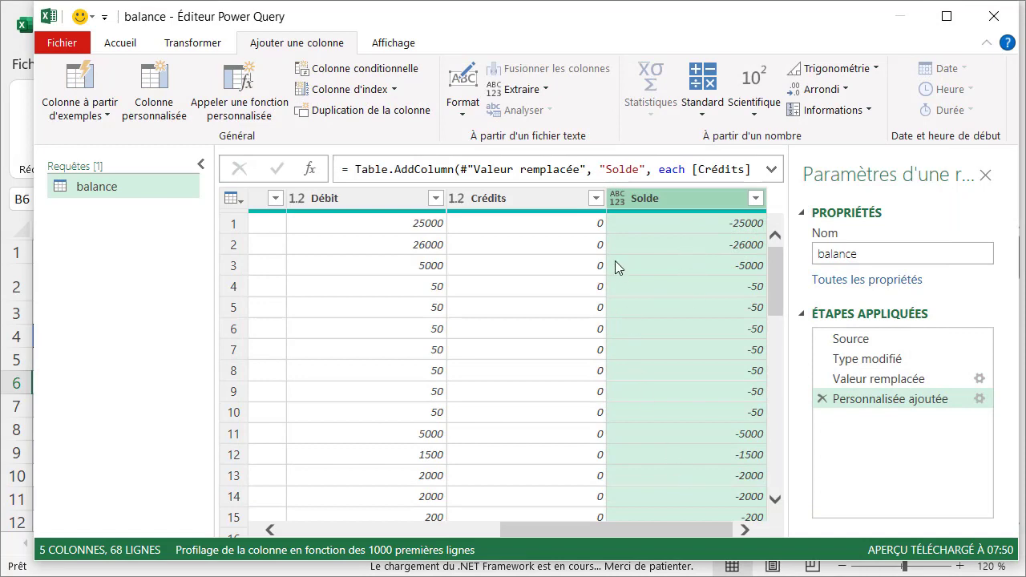
click(616, 199)
click(641, 218)
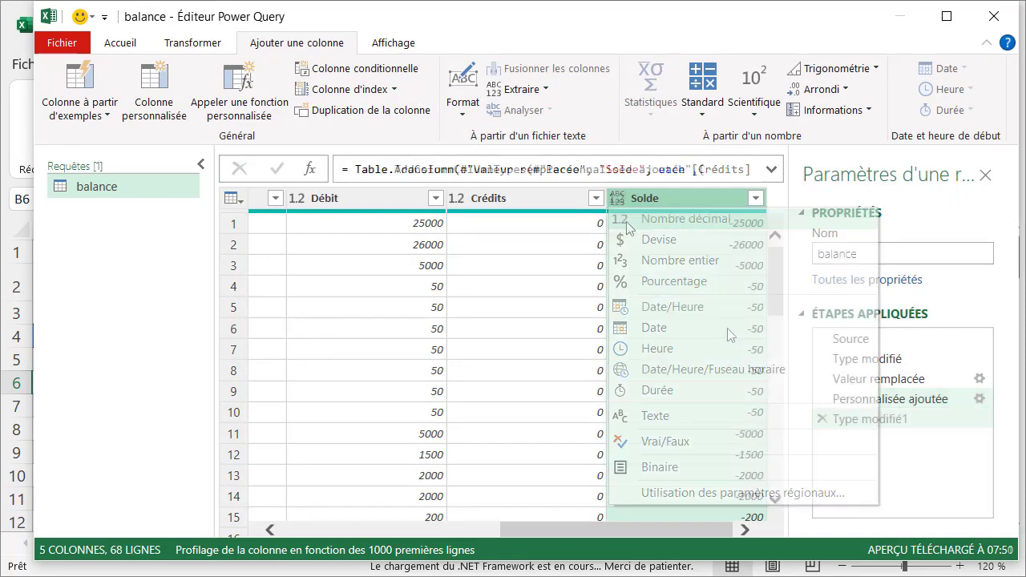
Step: Remove the Débit and Crédits columns from the balance query
click(510, 207)
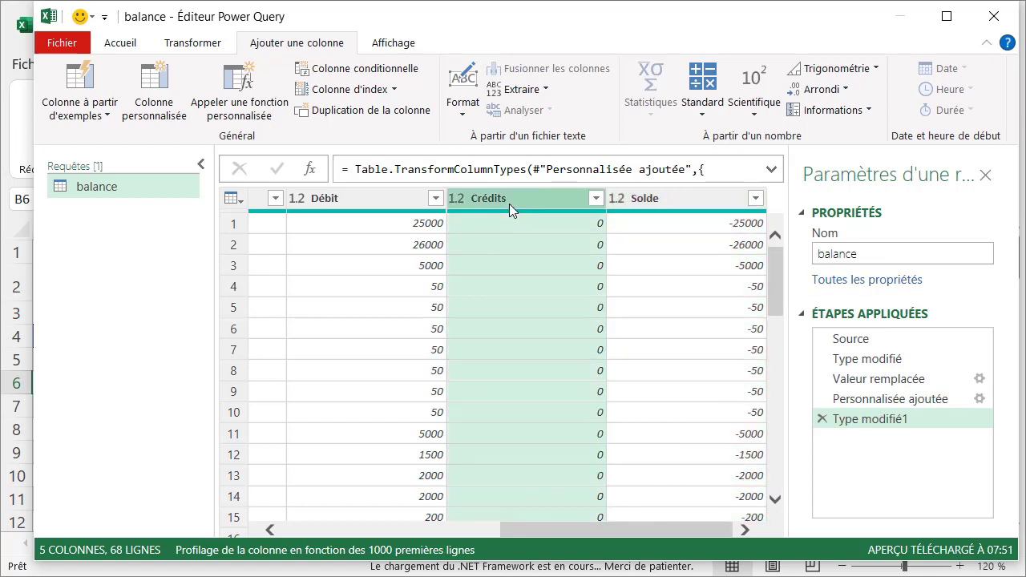
ctrl+click(378, 201)
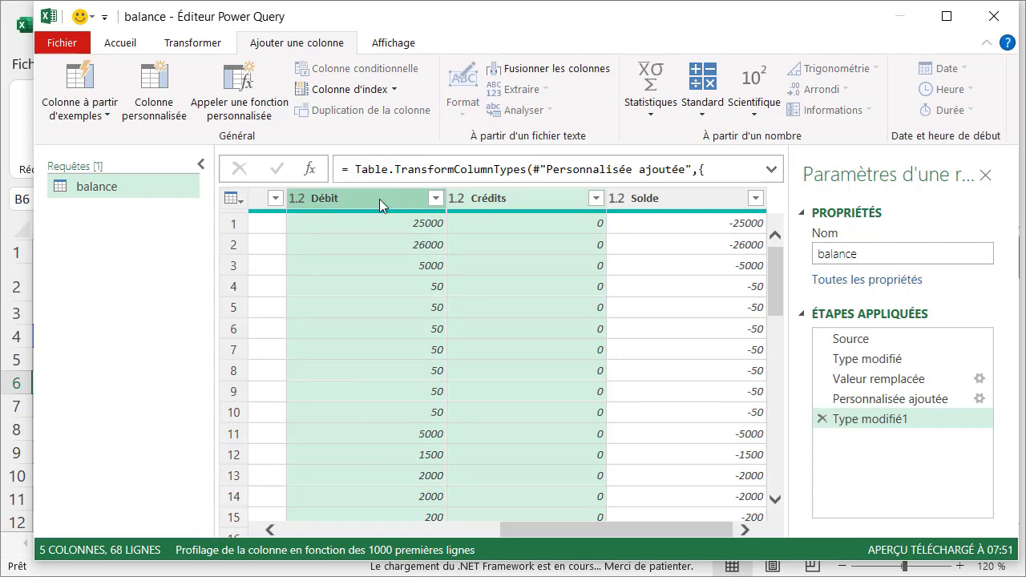
right_click(379, 199)
click(409, 237)
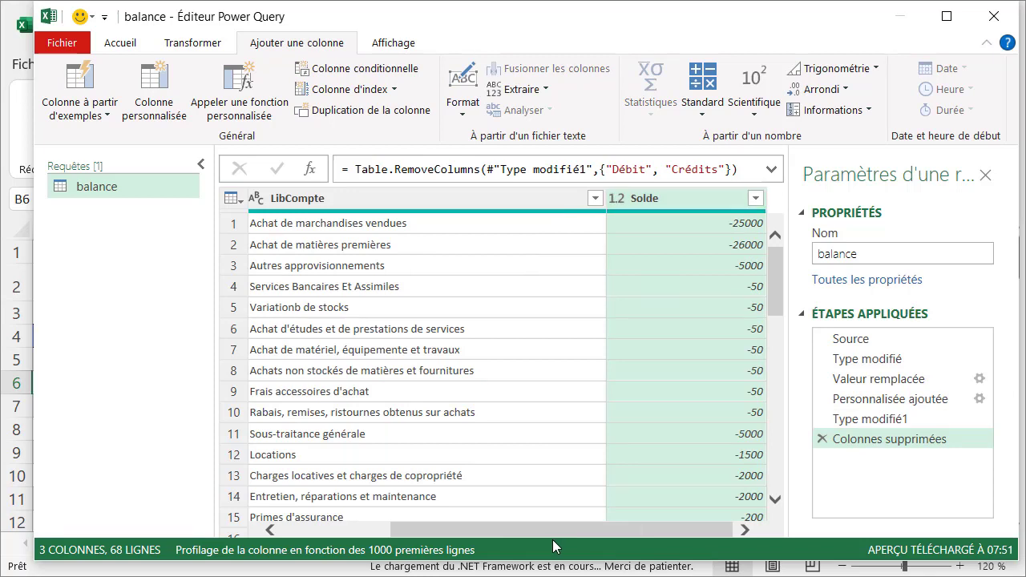
Step: Close and load the balance query as a connection only, adding its data to the data model, and dismiss the queries pane
drag(565, 531, 399, 525)
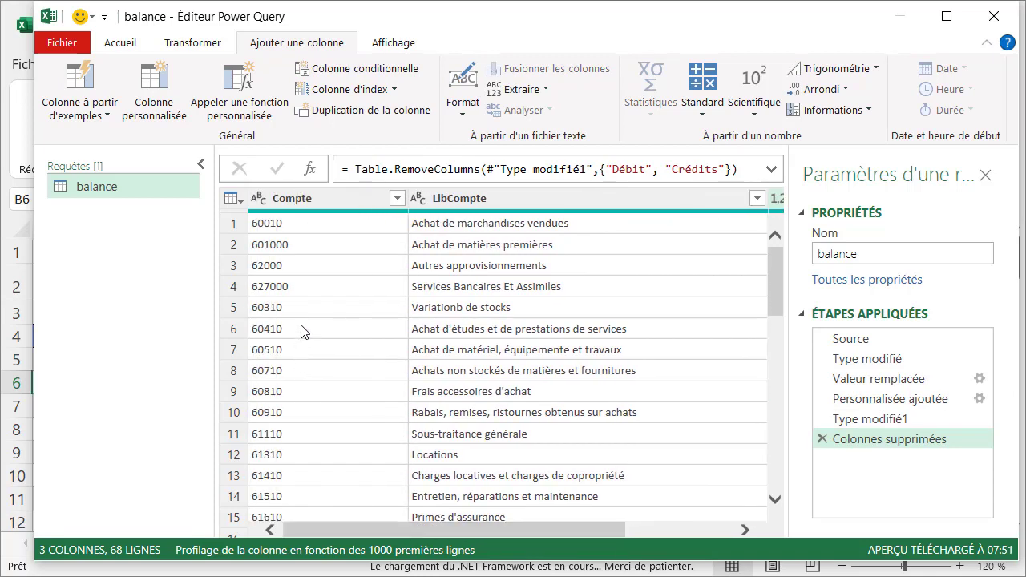
click(330, 203)
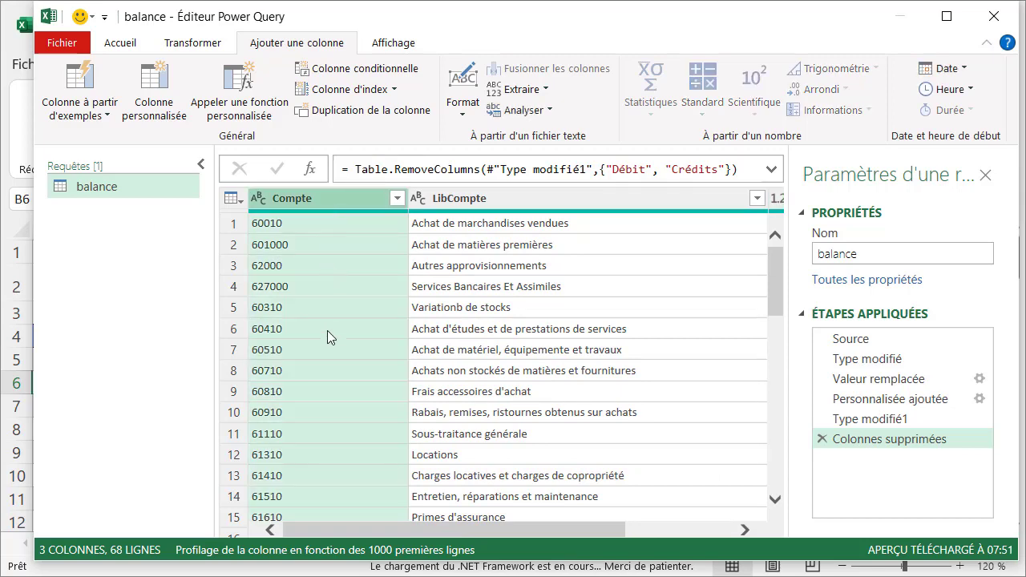
click(525, 456)
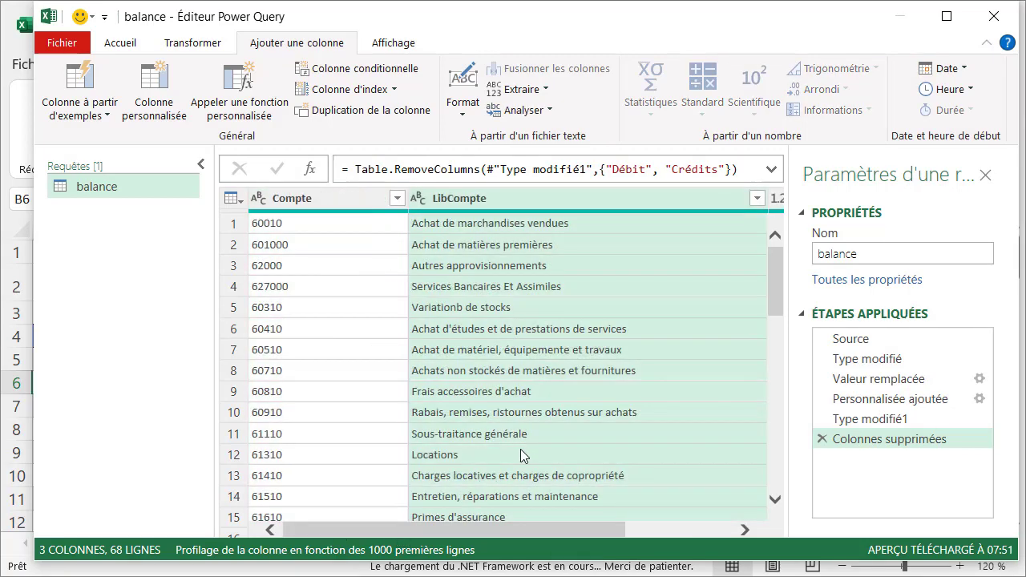
drag(423, 538, 553, 547)
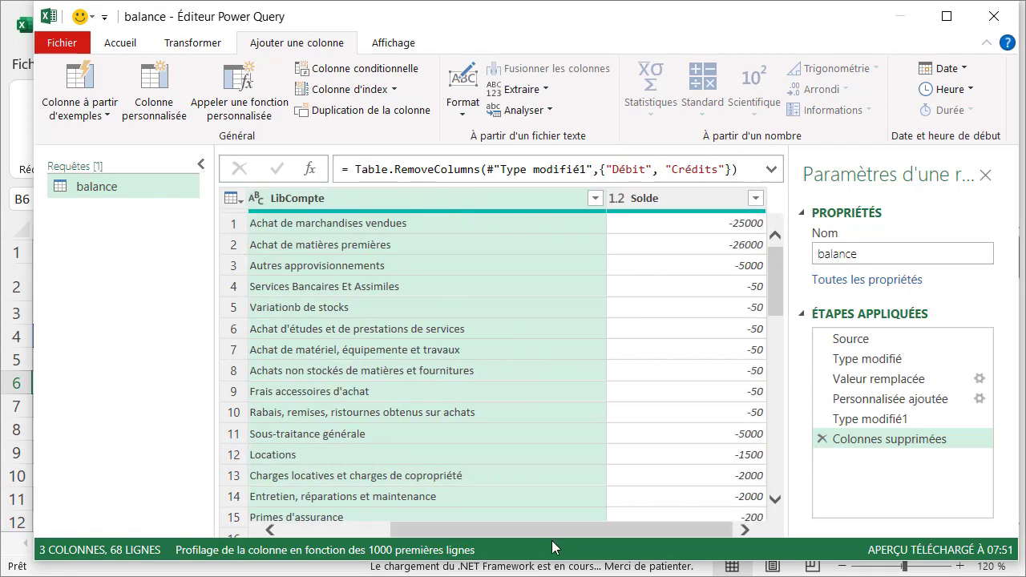
scroll(557, 530, up, 3)
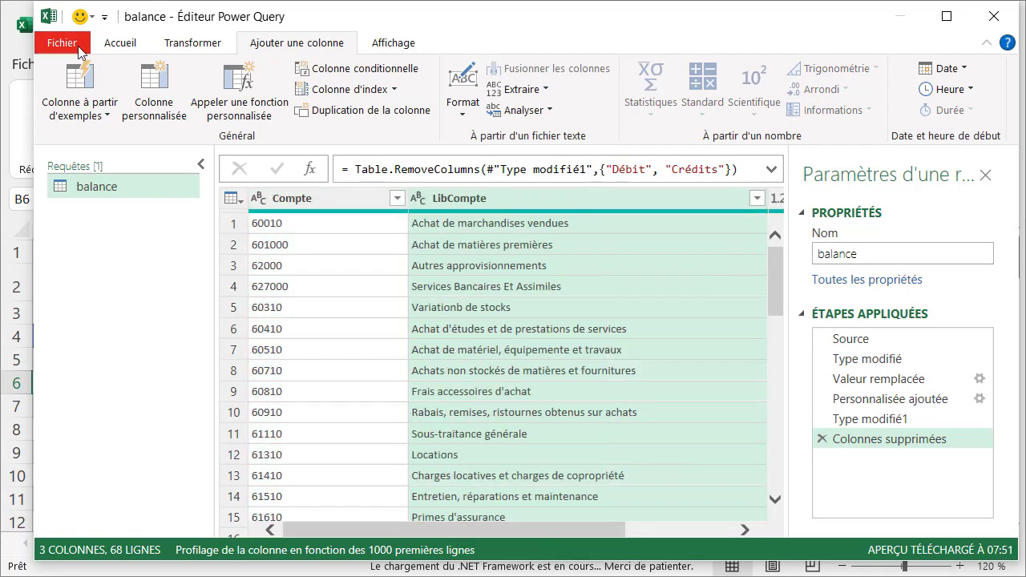
click(64, 43)
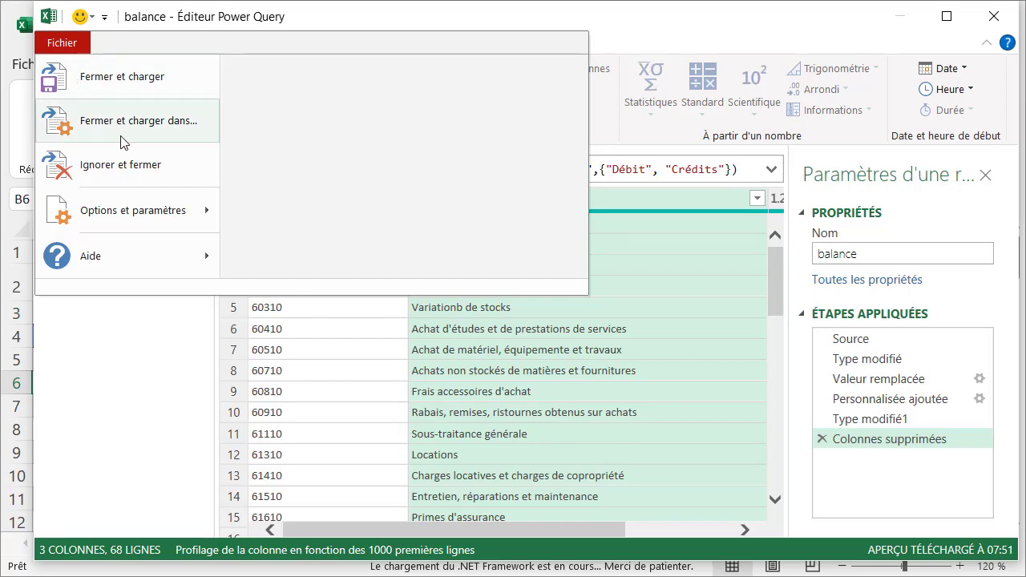
click(139, 120)
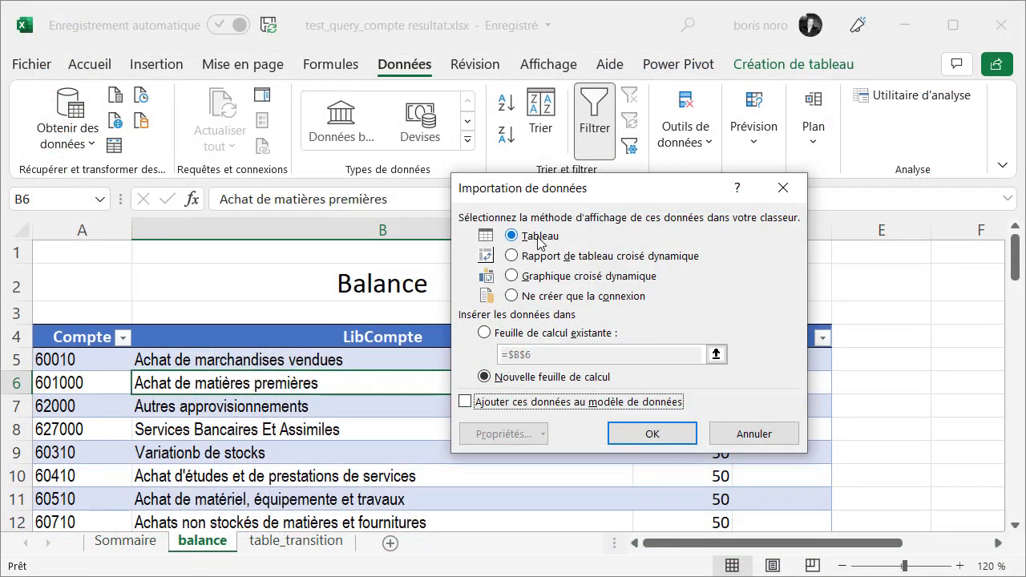
click(512, 297)
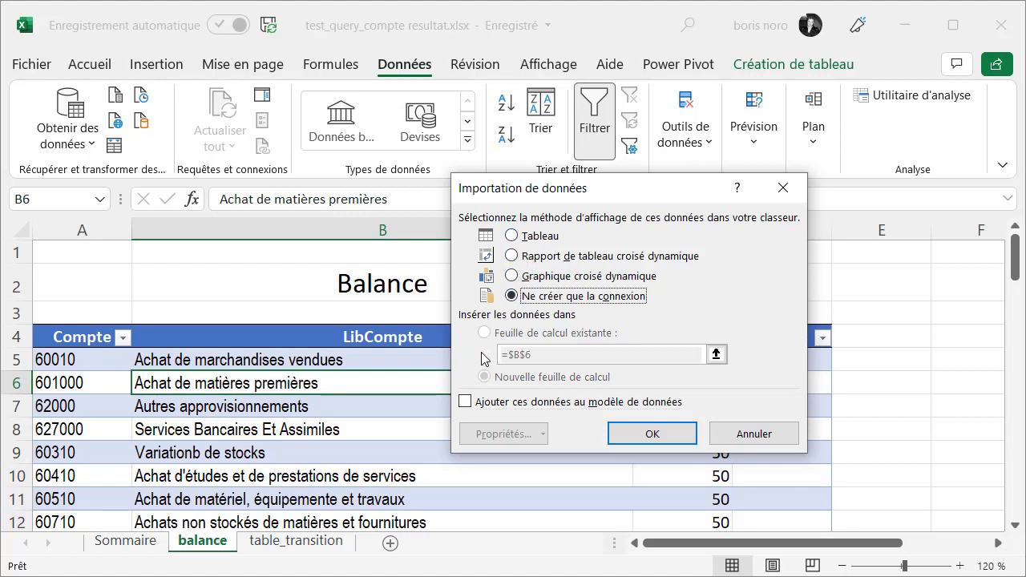
click(467, 403)
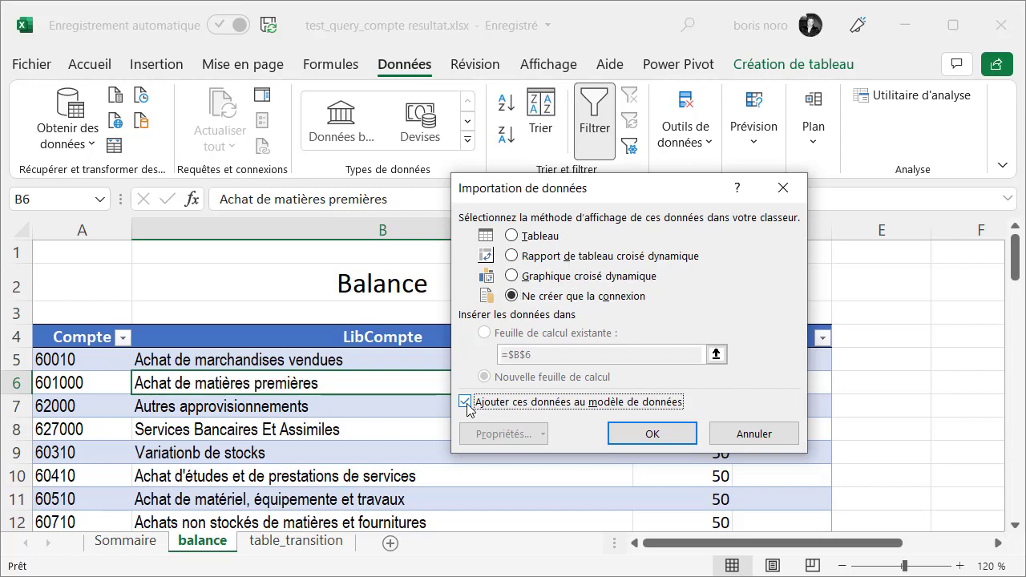
click(654, 434)
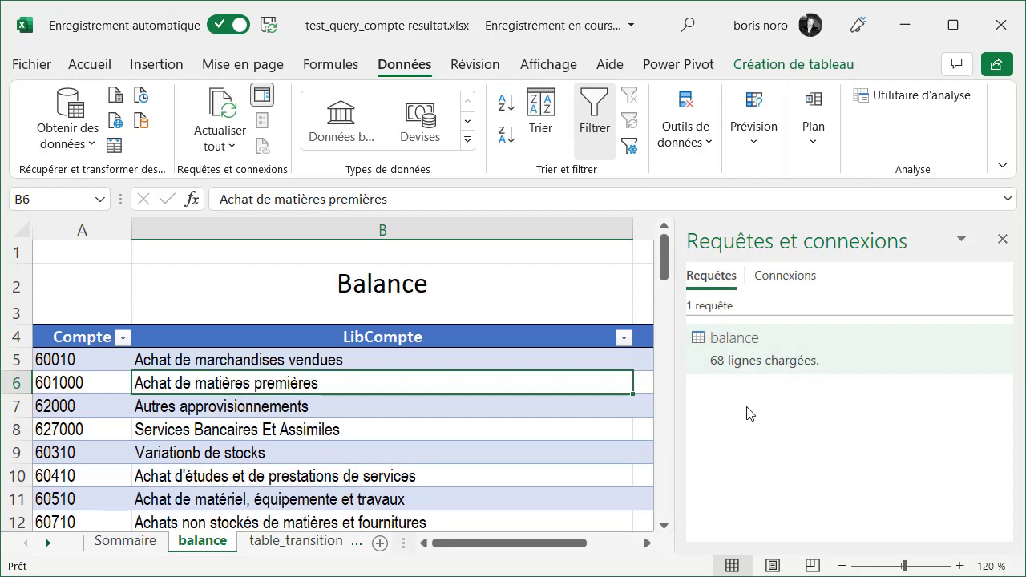
click(1002, 239)
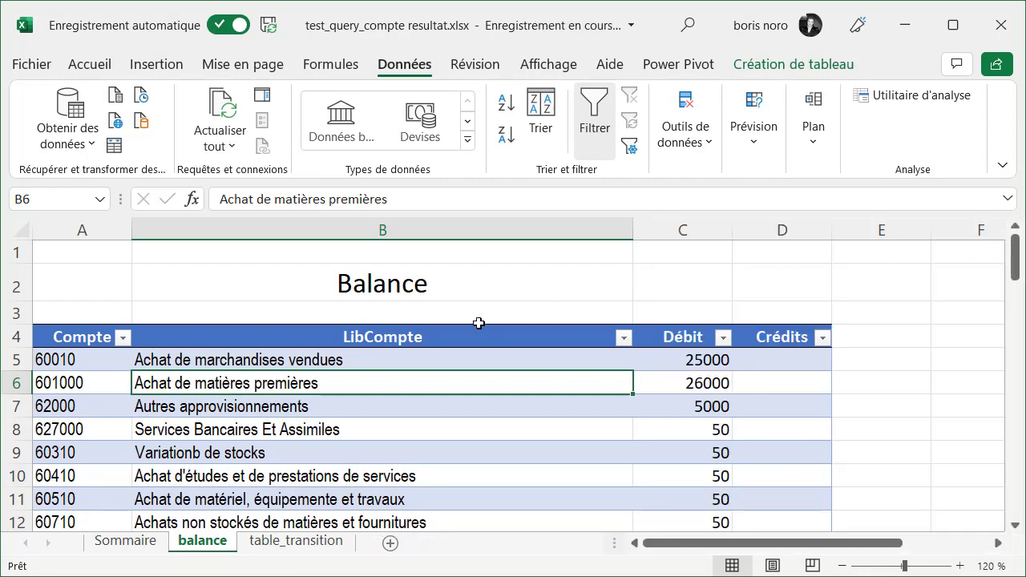
Step: Load the transition table from the table_transition sheet into the Power Query editor
click(270, 552)
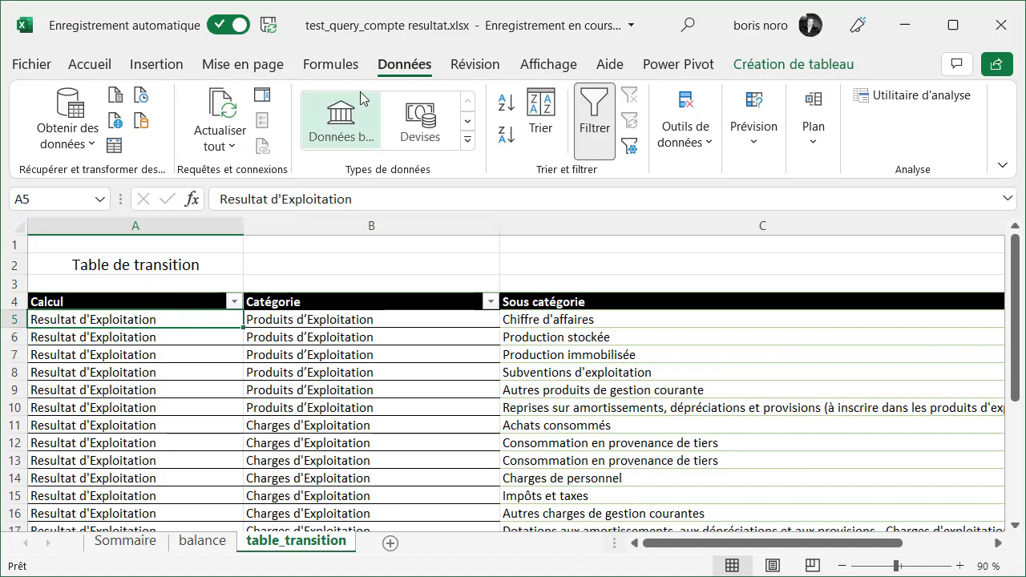
click(117, 147)
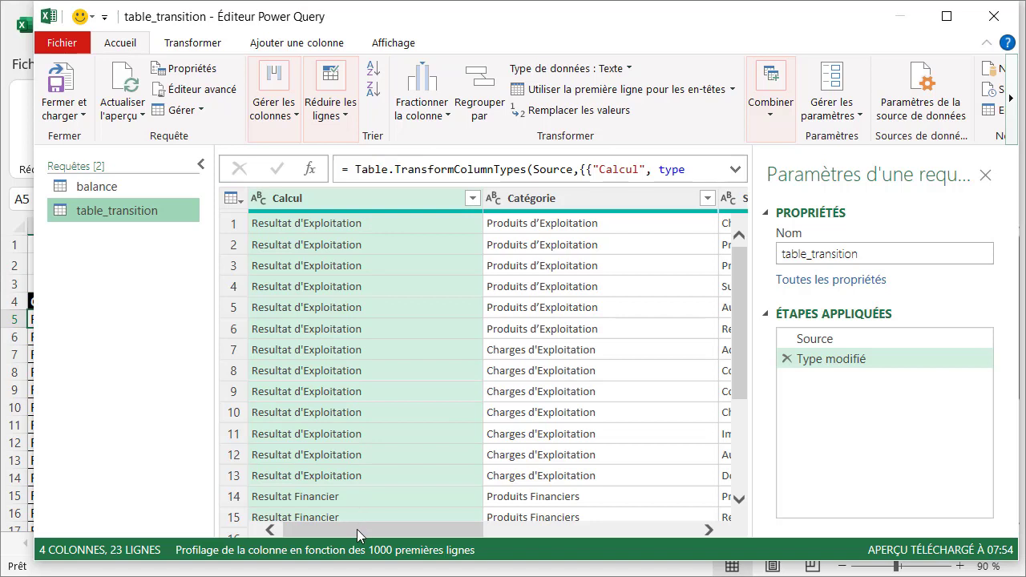
Step: Change the data type of the n° de compte column in table_transition to Texte, replacing the current type conversion
drag(357, 529, 603, 534)
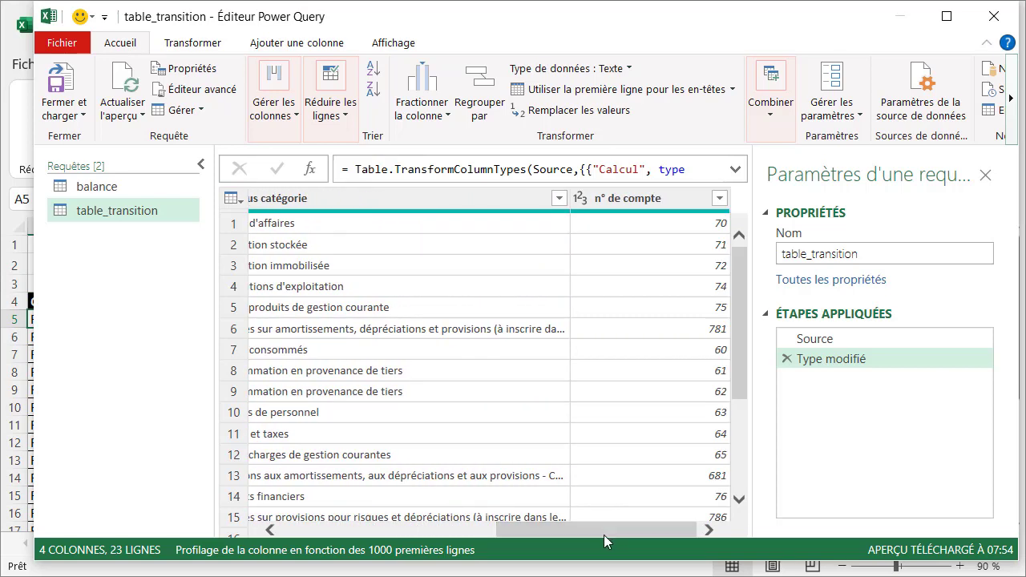
click(582, 204)
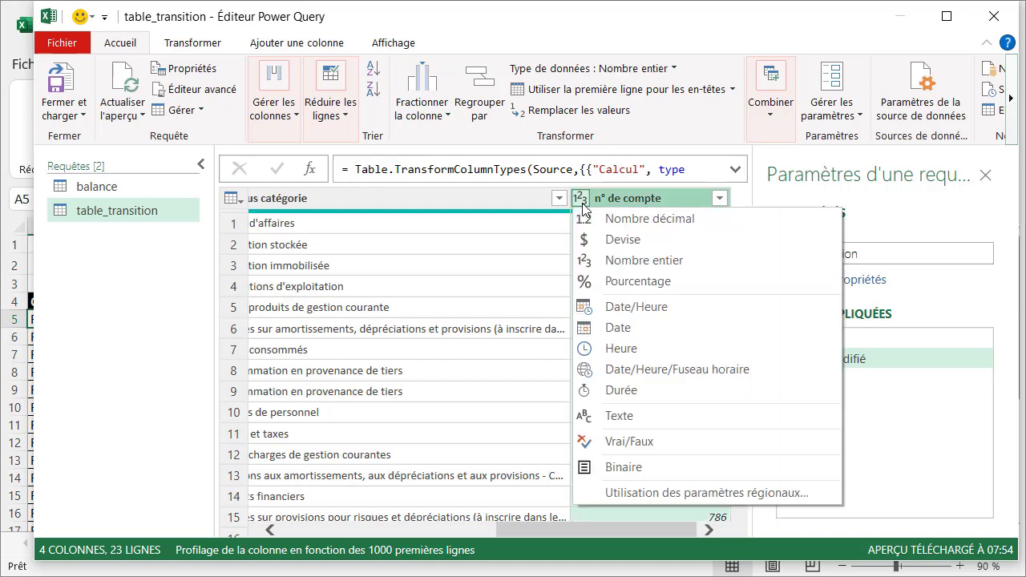
click(617, 416)
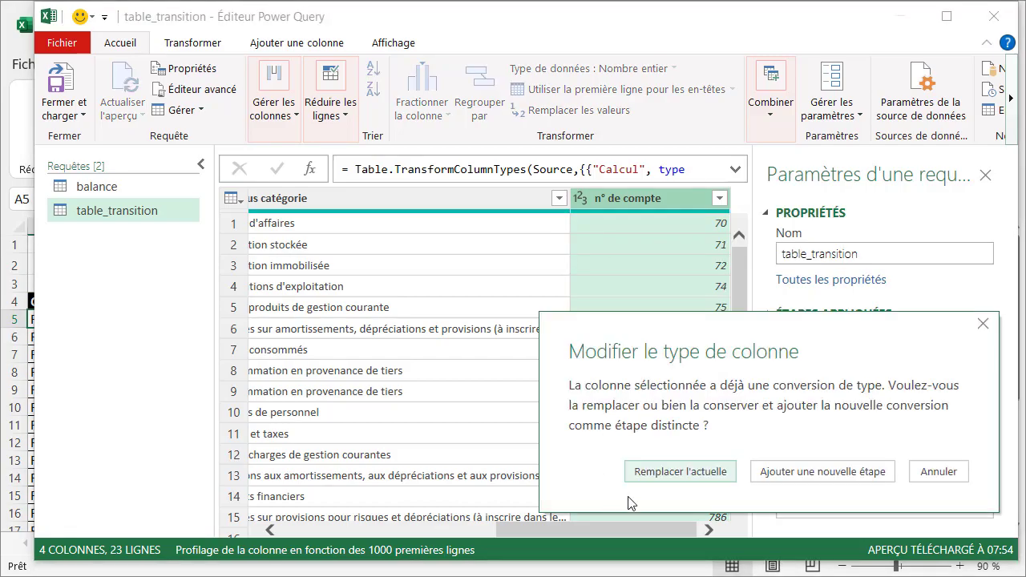
click(682, 479)
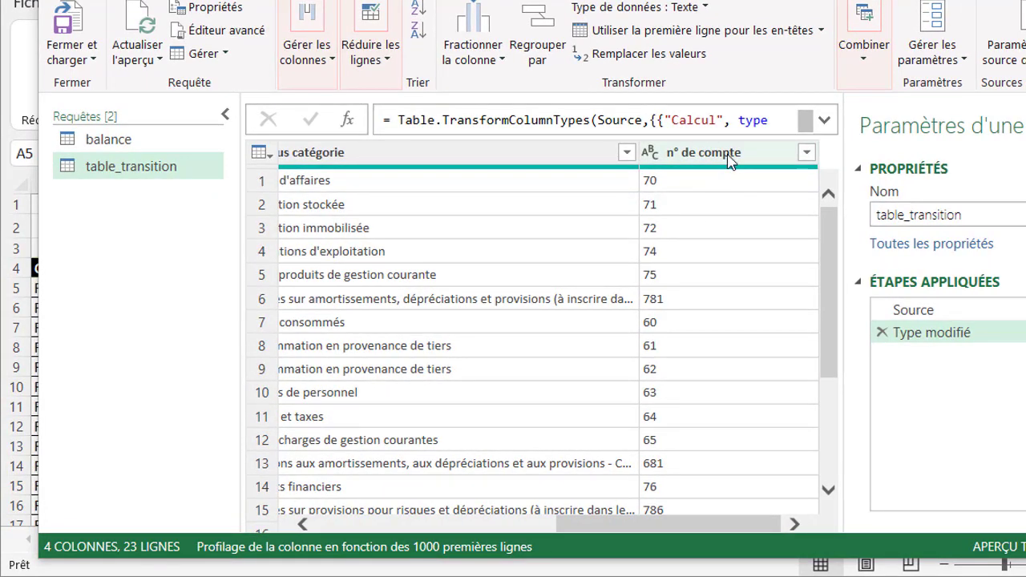
click(729, 160)
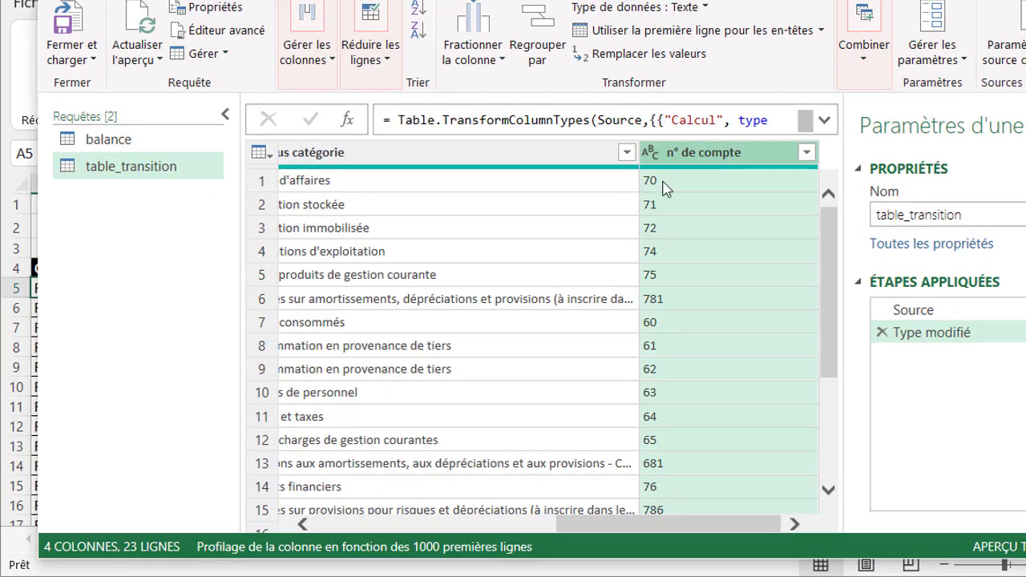
scroll(722, 196, left, 2)
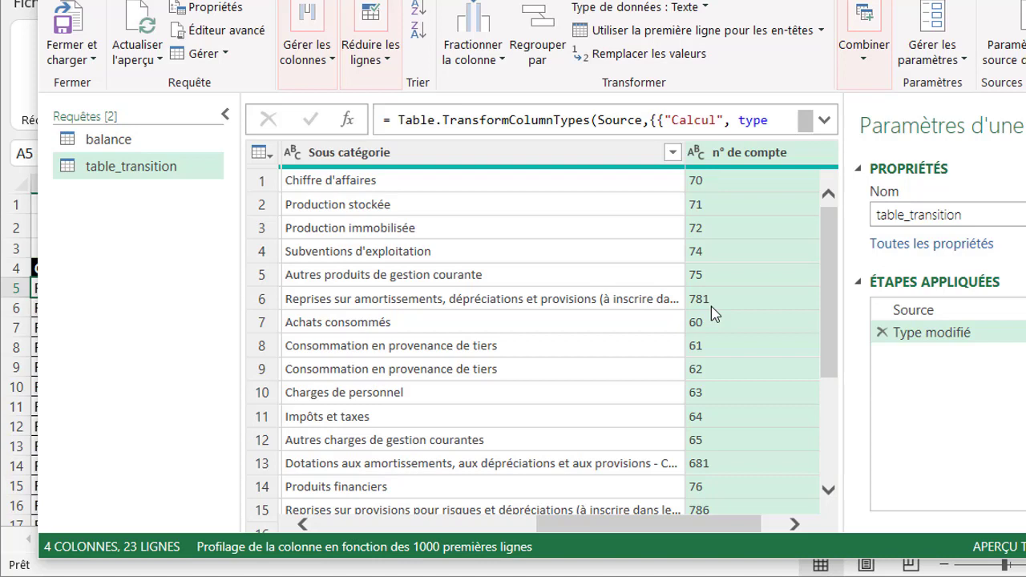
Step: Start a custom column in the balance query and name it compte_abrege
click(116, 144)
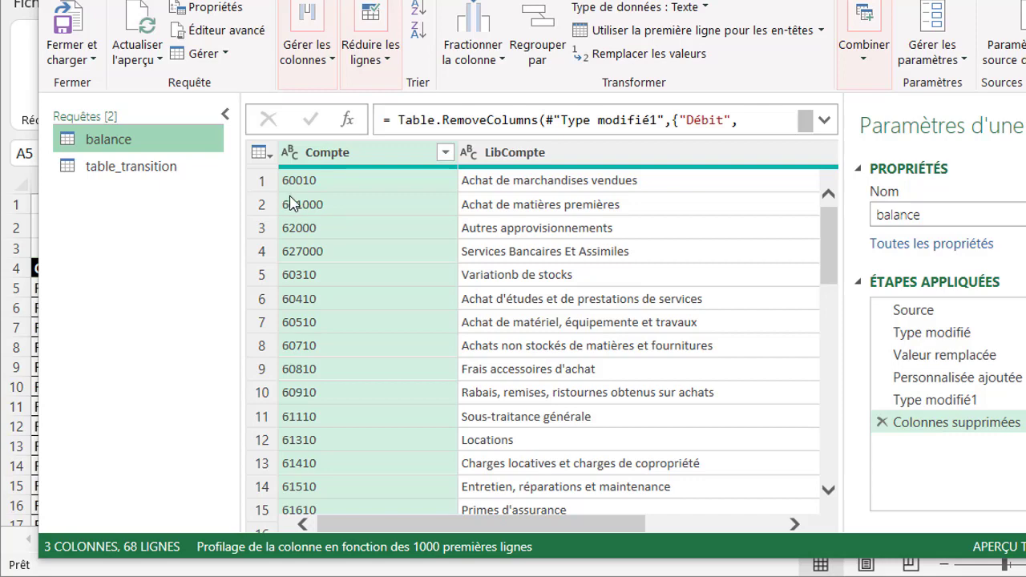
scroll(330, 392, down, 10)
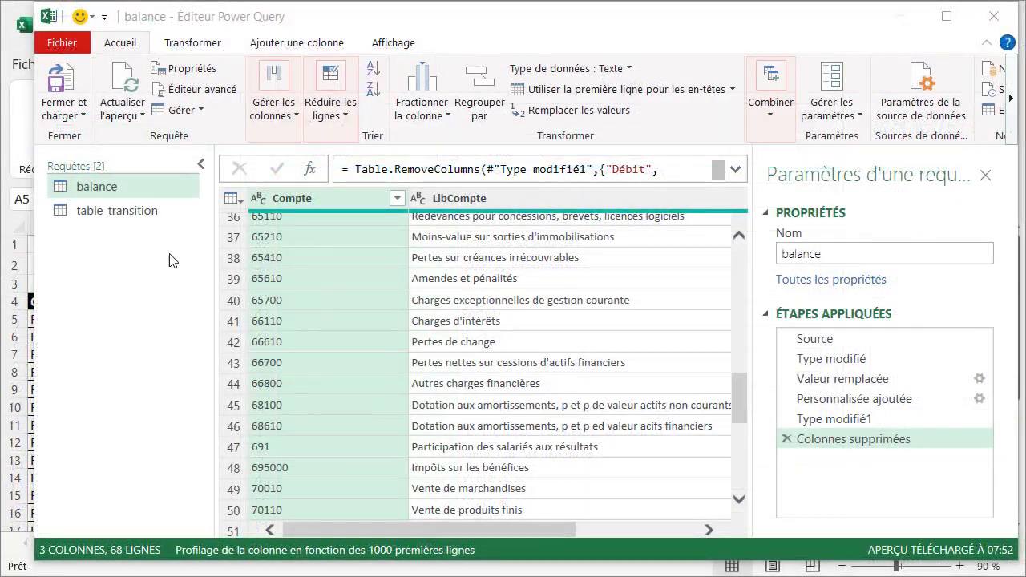
click(281, 45)
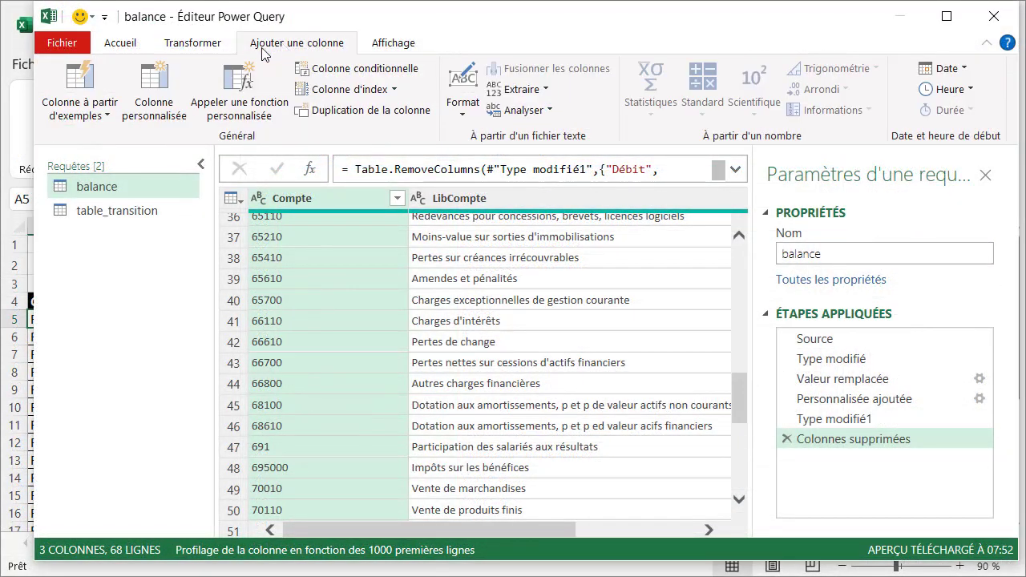
click(156, 94)
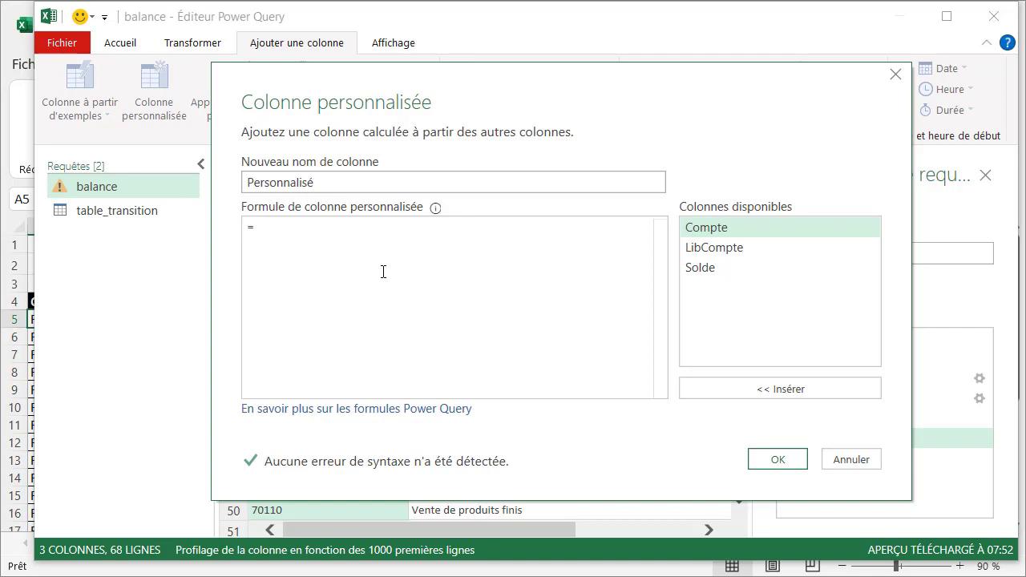
click(387, 183)
key(BackSpace)
key(BackSpace)
key(BackSpace)
key(BackSpace)
key(BackSpace)
key(BackSpace)
key(BackSpace)
key(BackSpace)
key(BackSpace)
key(BackSpace)
key(BackSpace)
key(BackSpace)
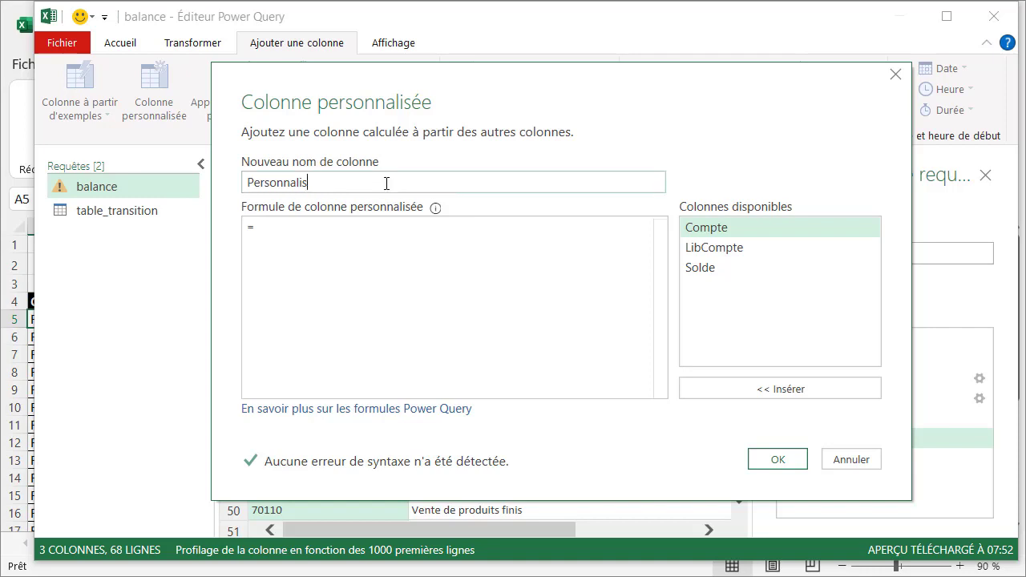
text(compte_abrege)
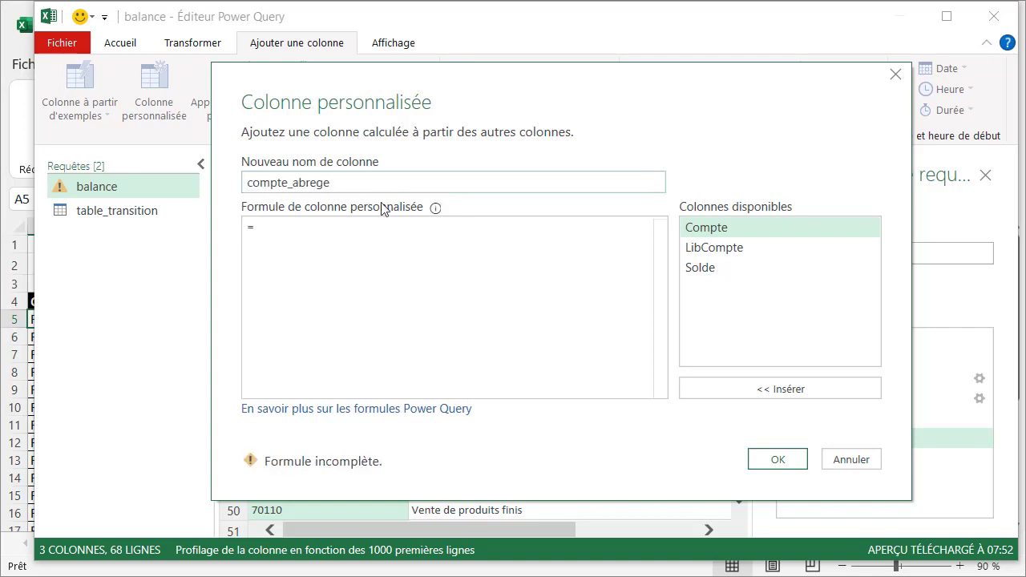
Step: Begin the compte_abrege formula with the condition if Text.At([Compte],1) = "8"
click(324, 232)
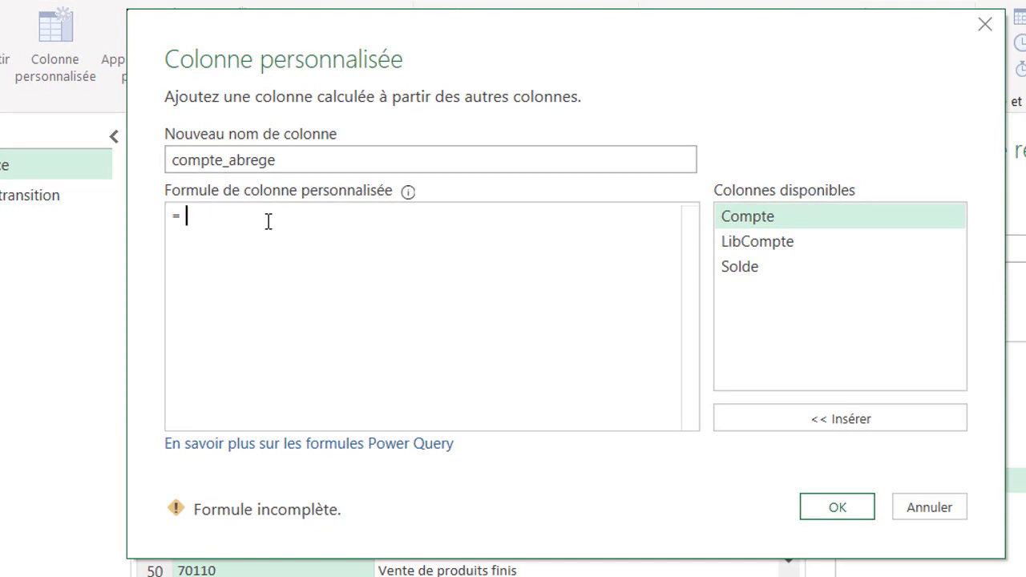
text(if)
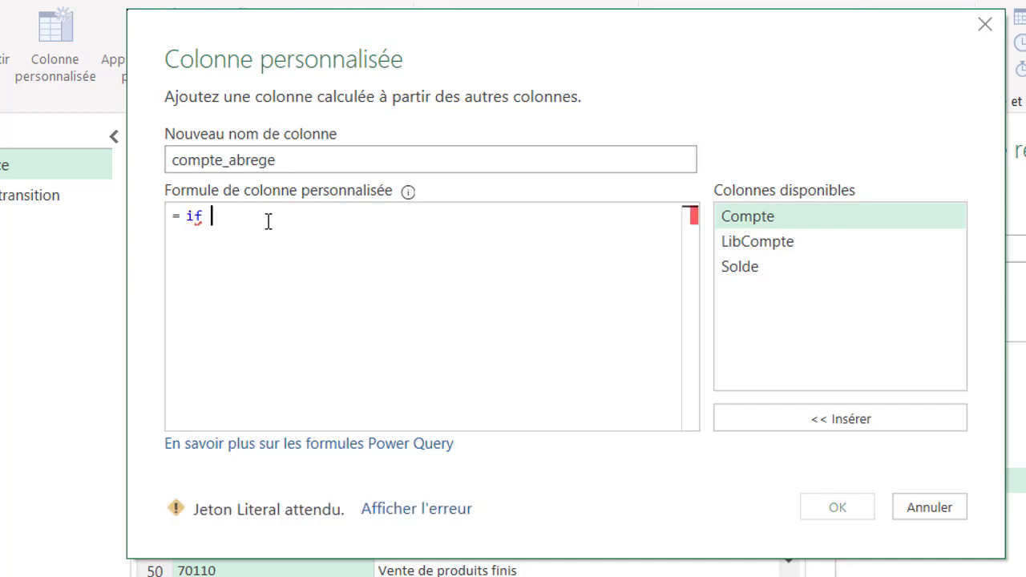
text( Tex)
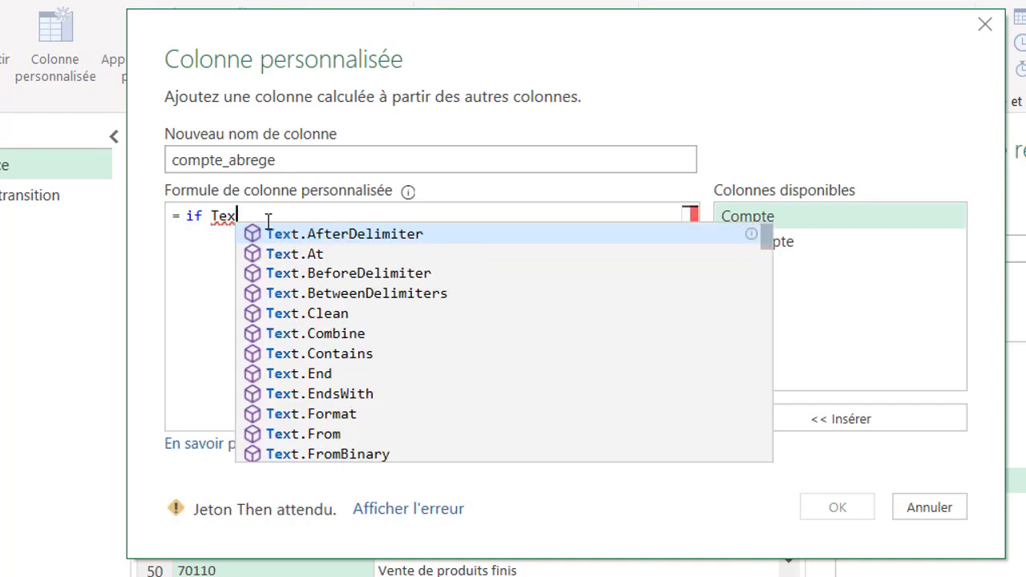
text(t)
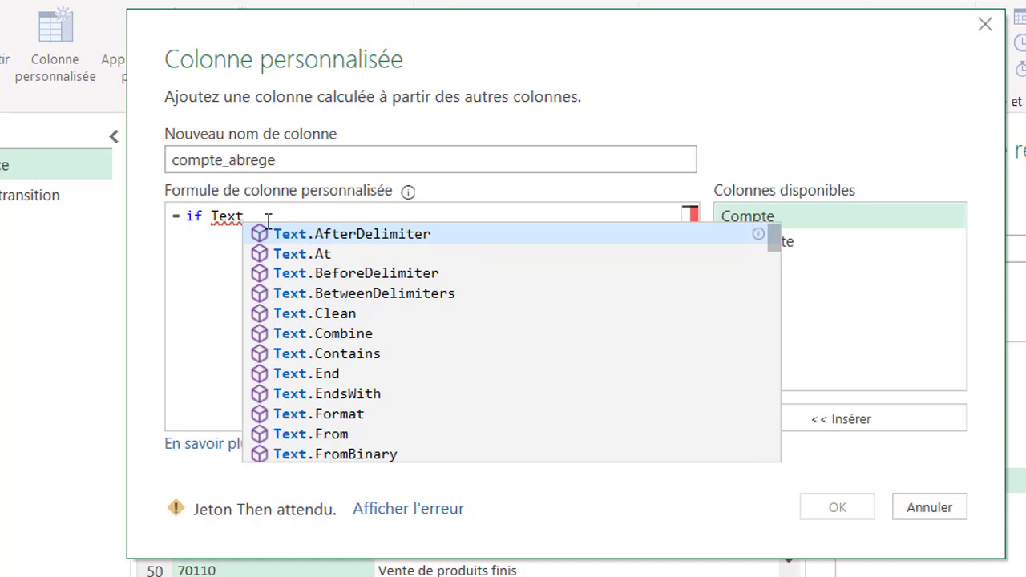
click(322, 258)
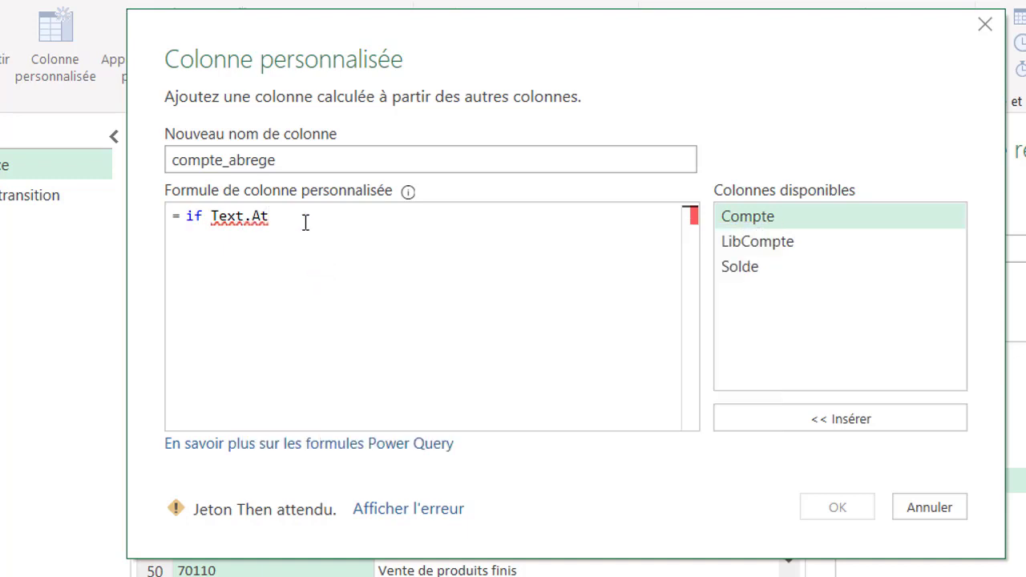
text(()
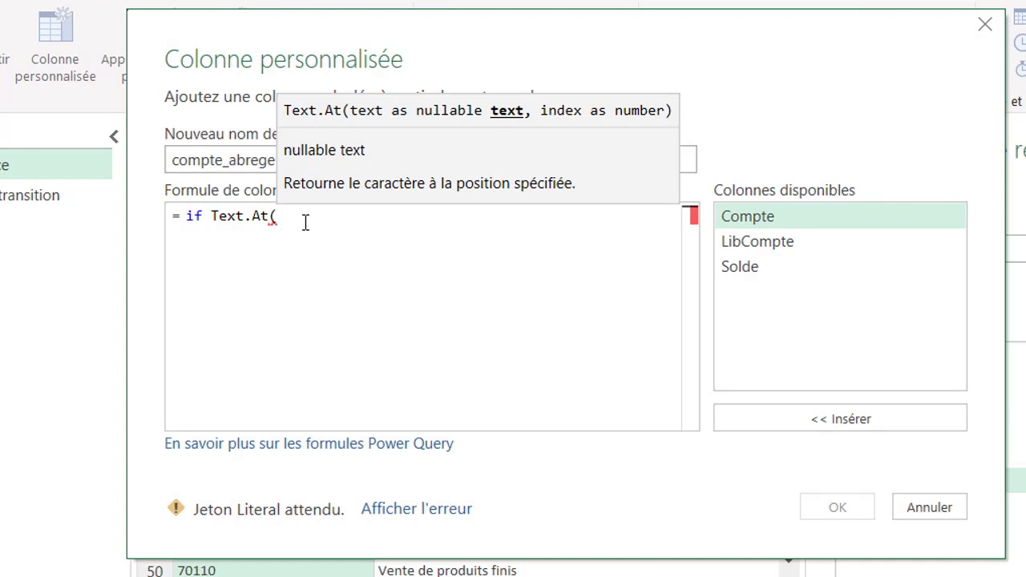
double_click(755, 224)
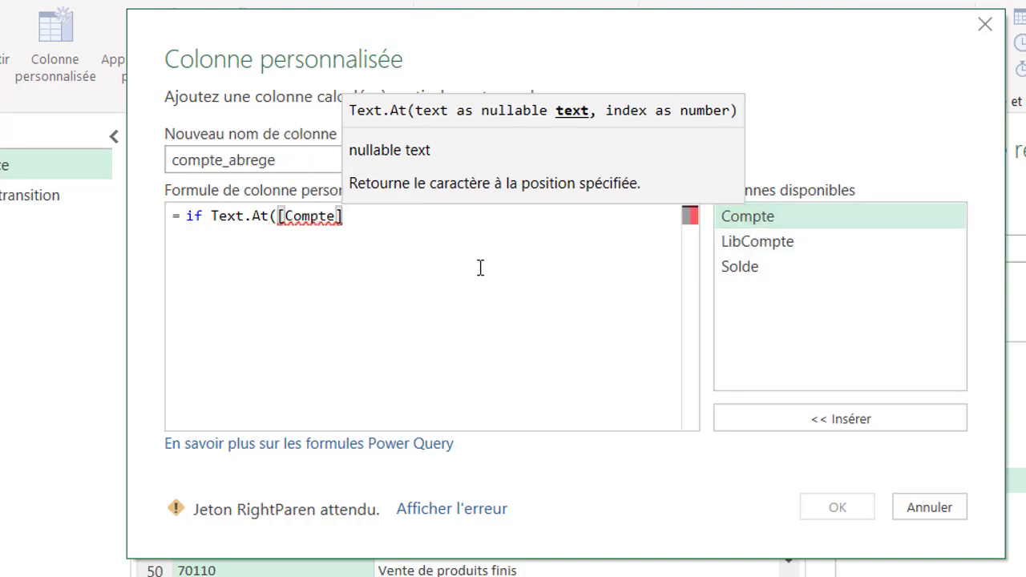
text(,)
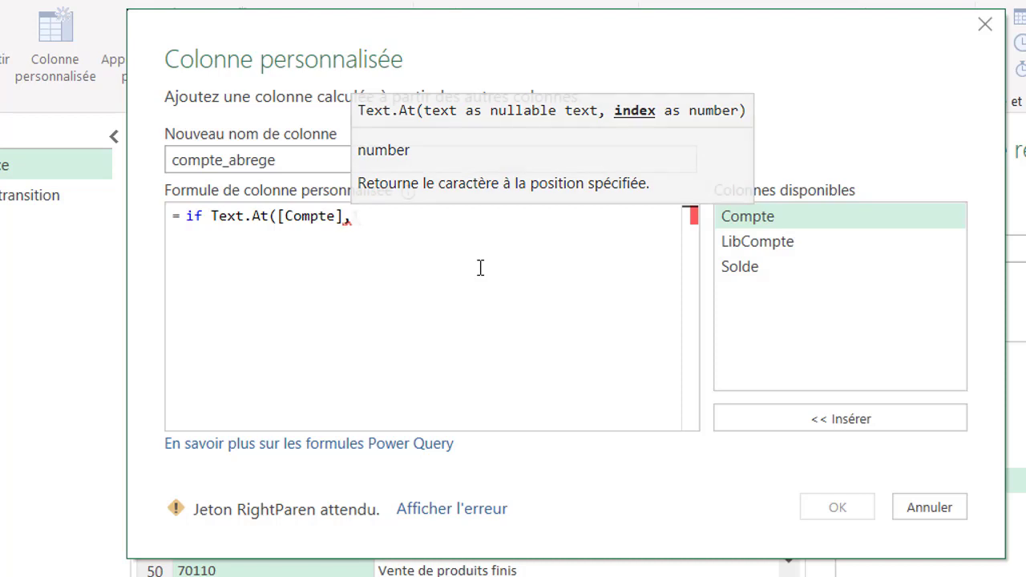
text(1)
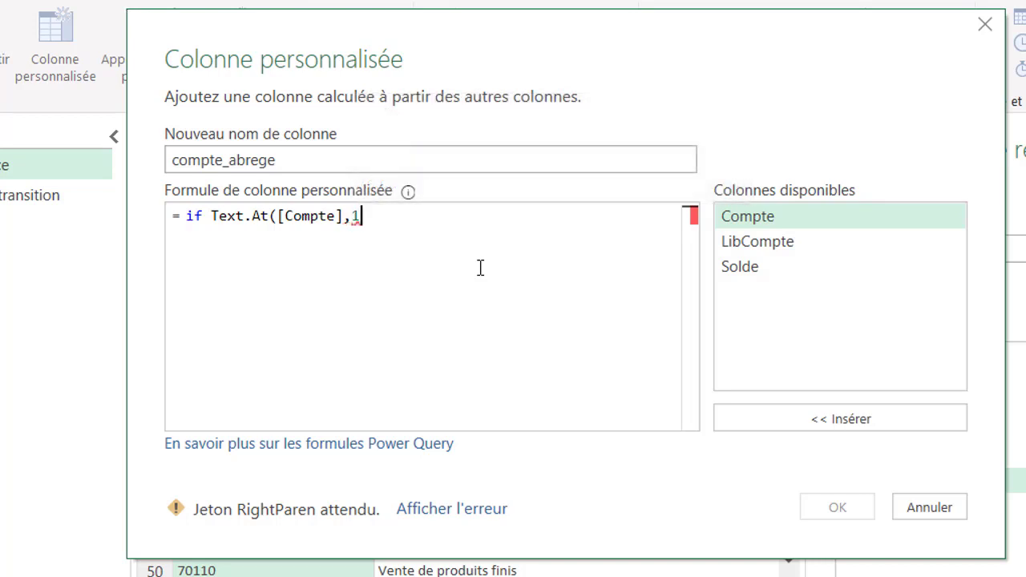
text())
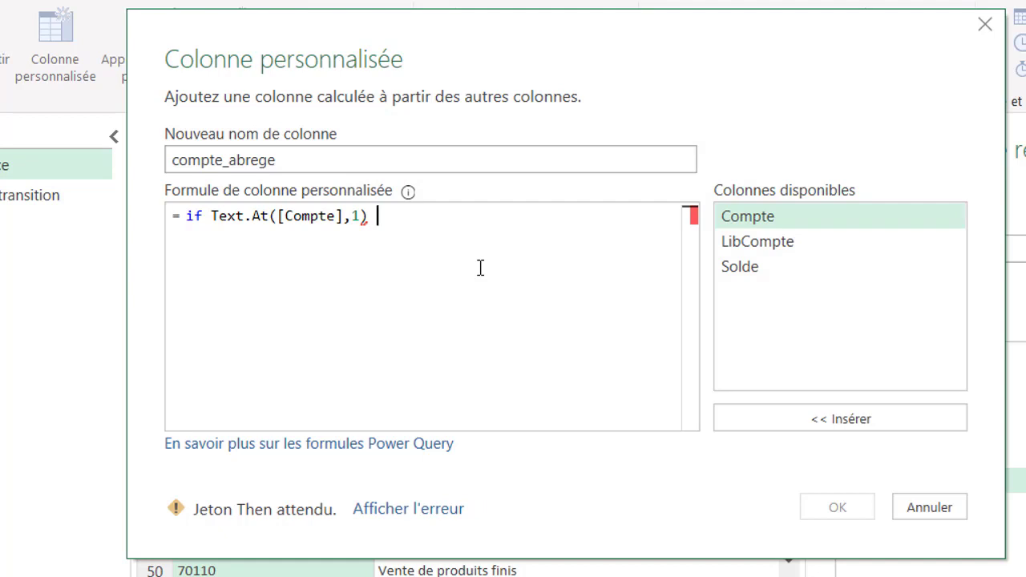
text( = )
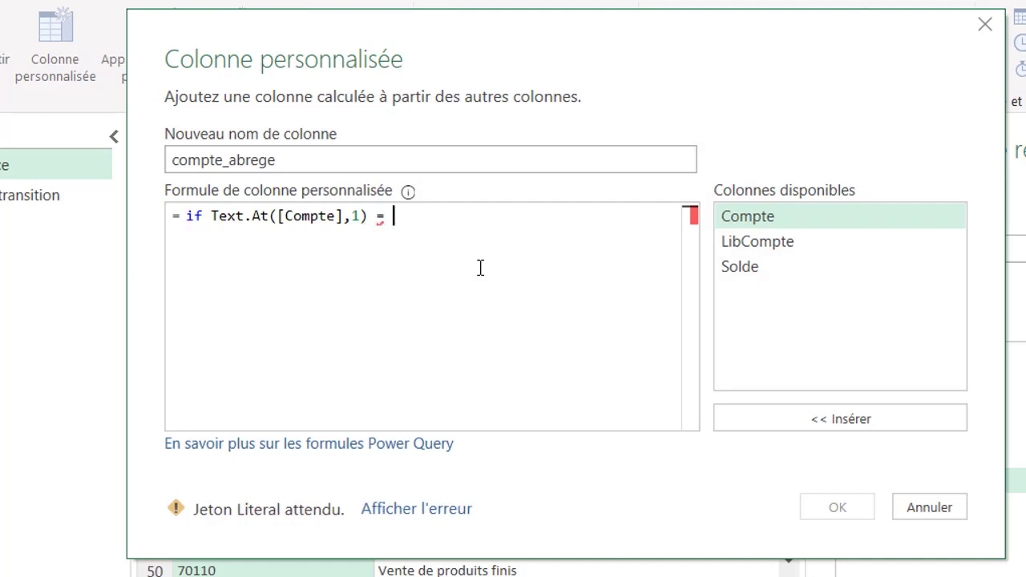
text("8)
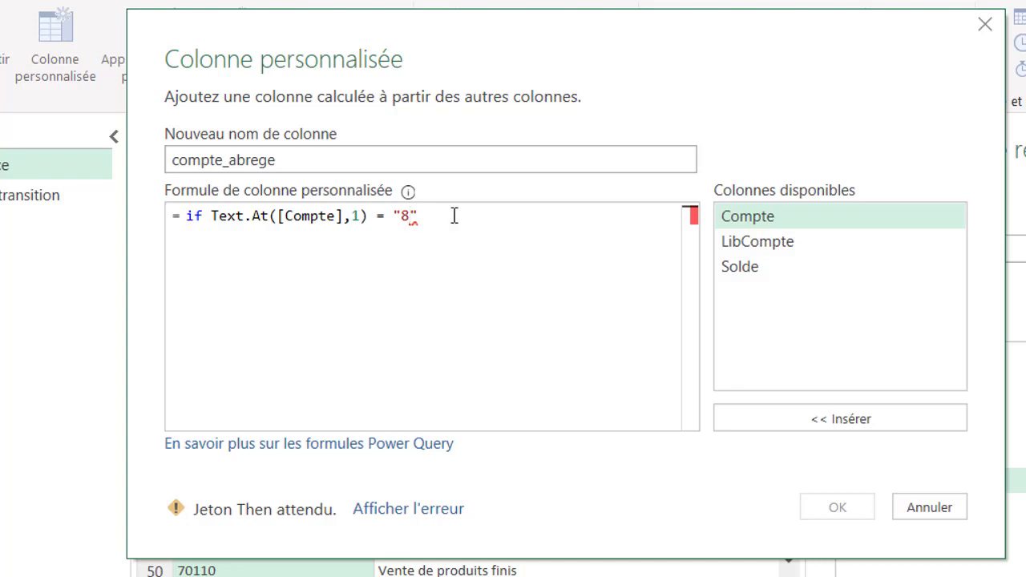
Step: Extend the compte_abrege condition with or Text.At([Compte],1) = "9"
text(or)
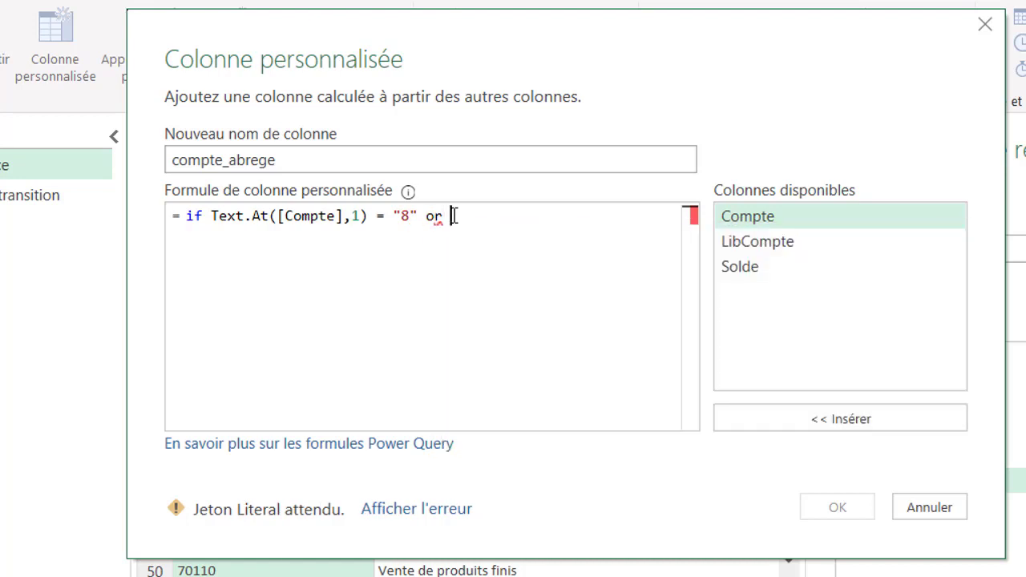
text( Tex)
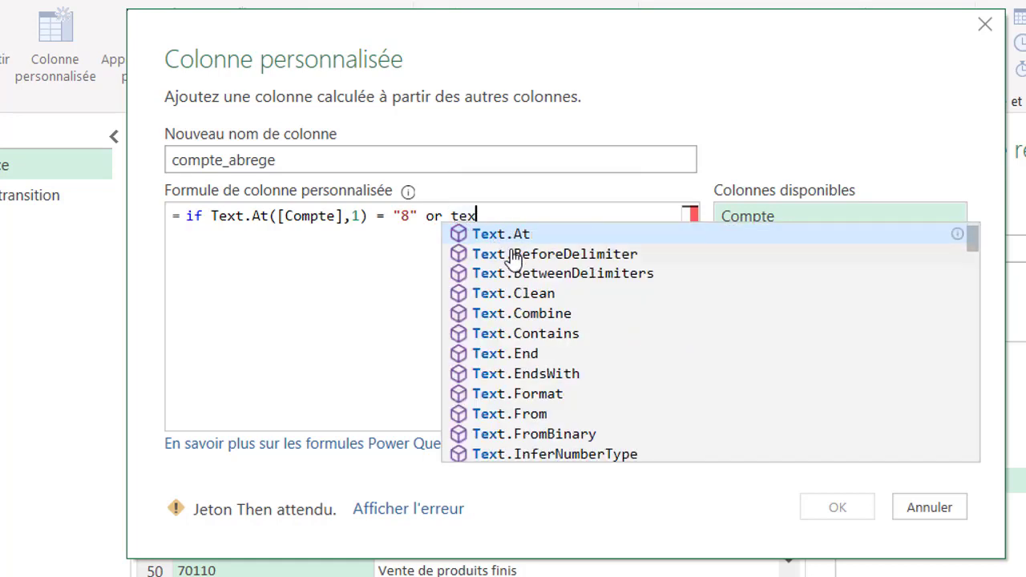
click(514, 237)
text(()
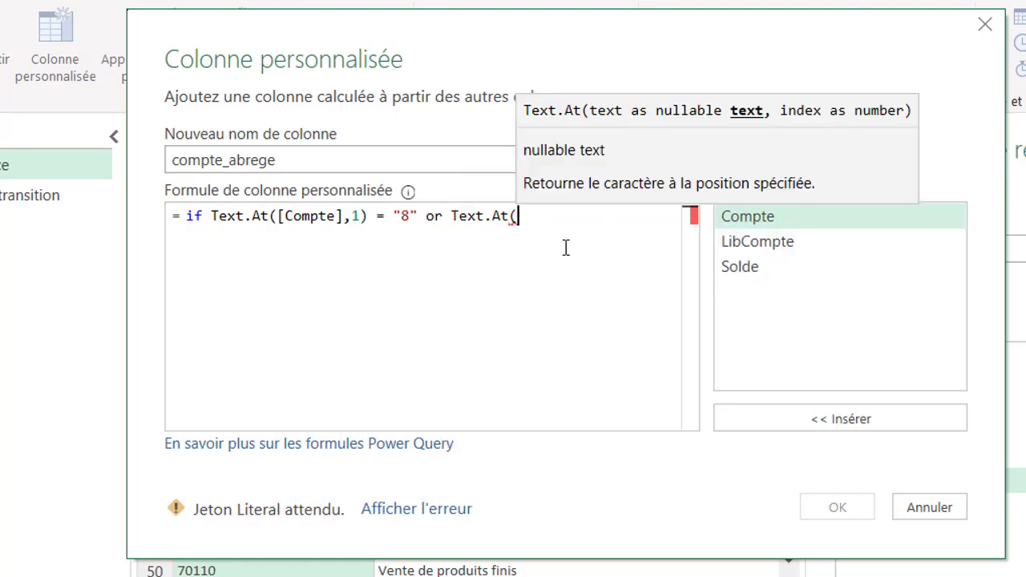
double_click(761, 220)
text(,)
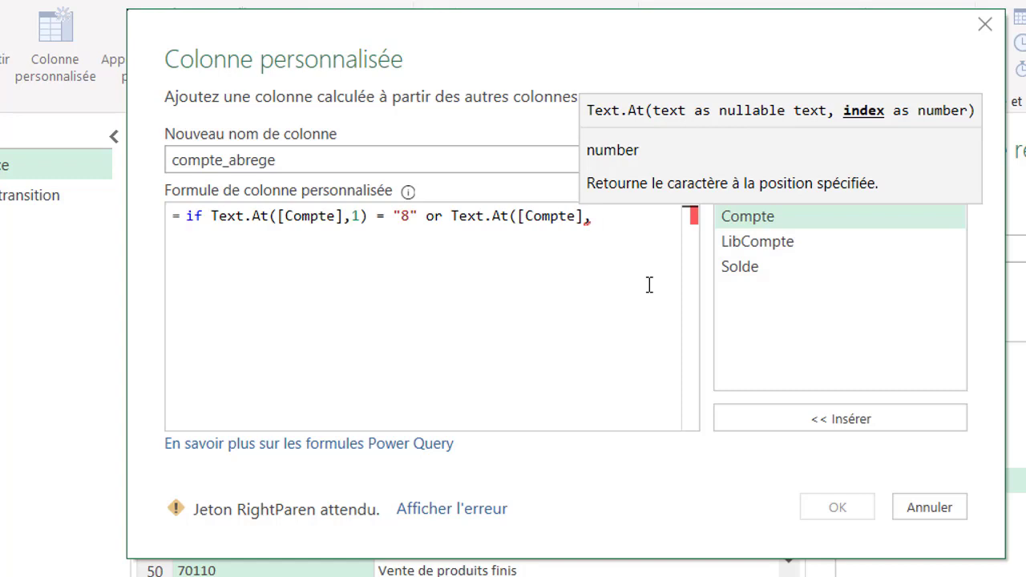
text(1)
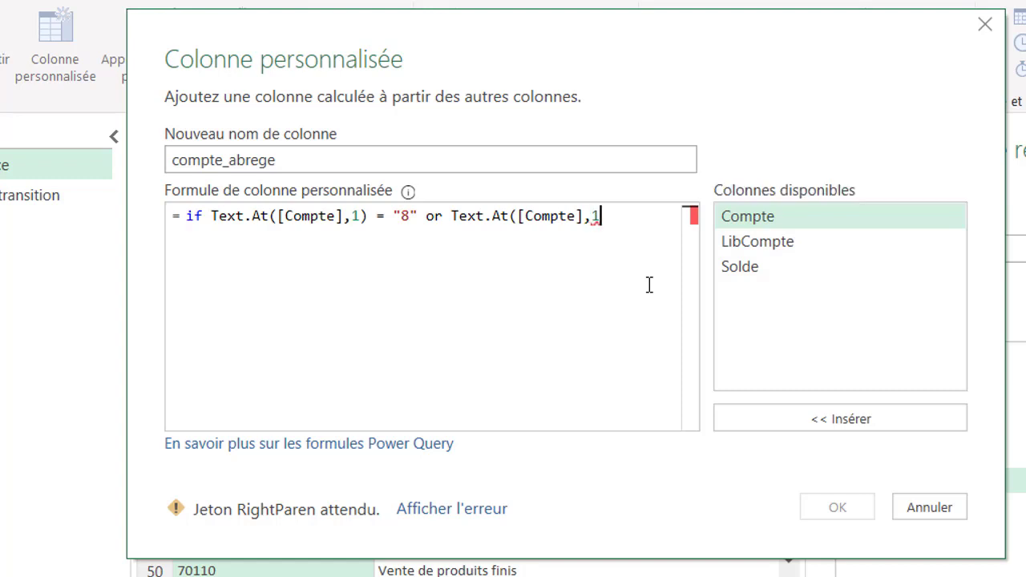
text())
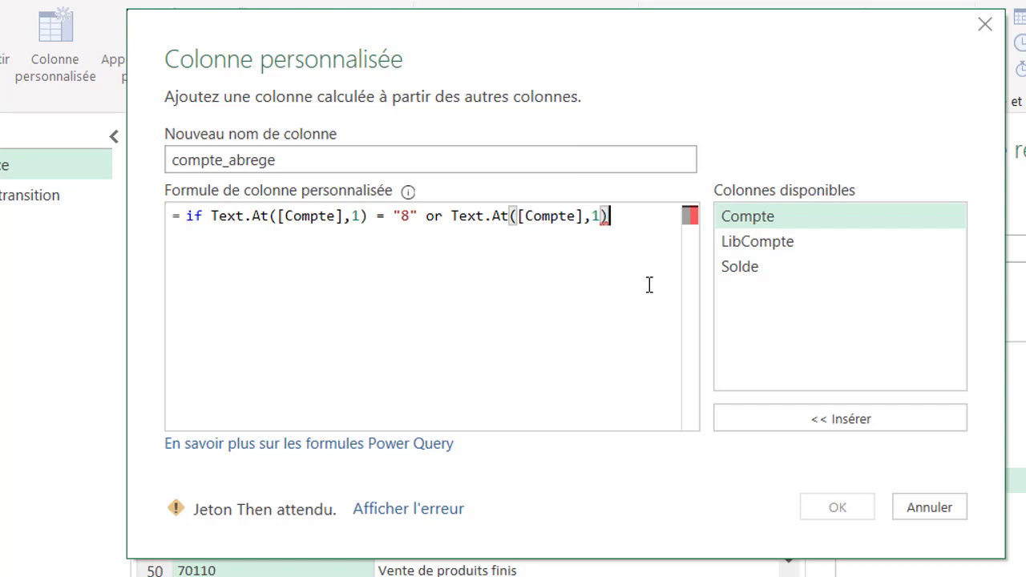
text( =)
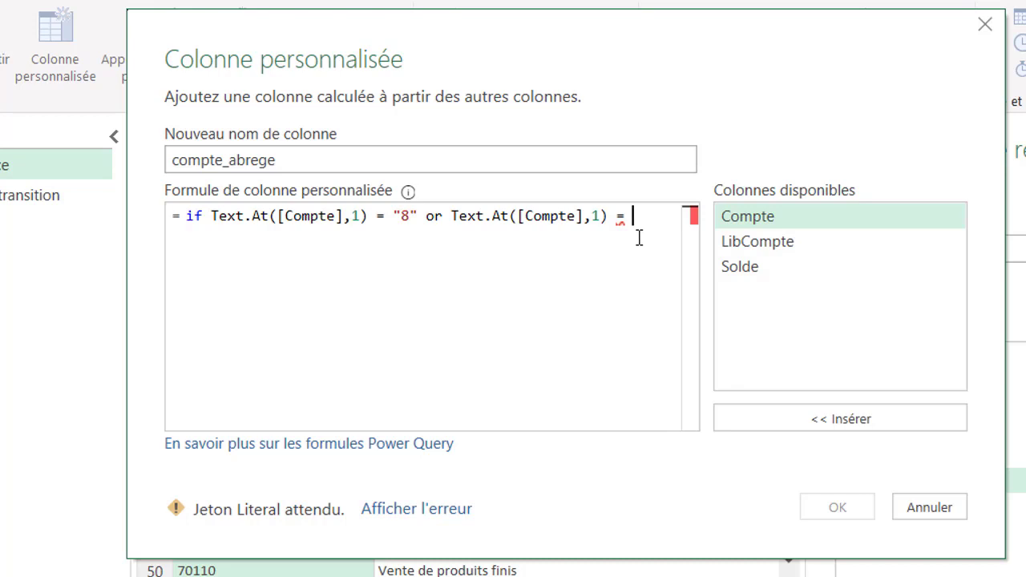
text("")
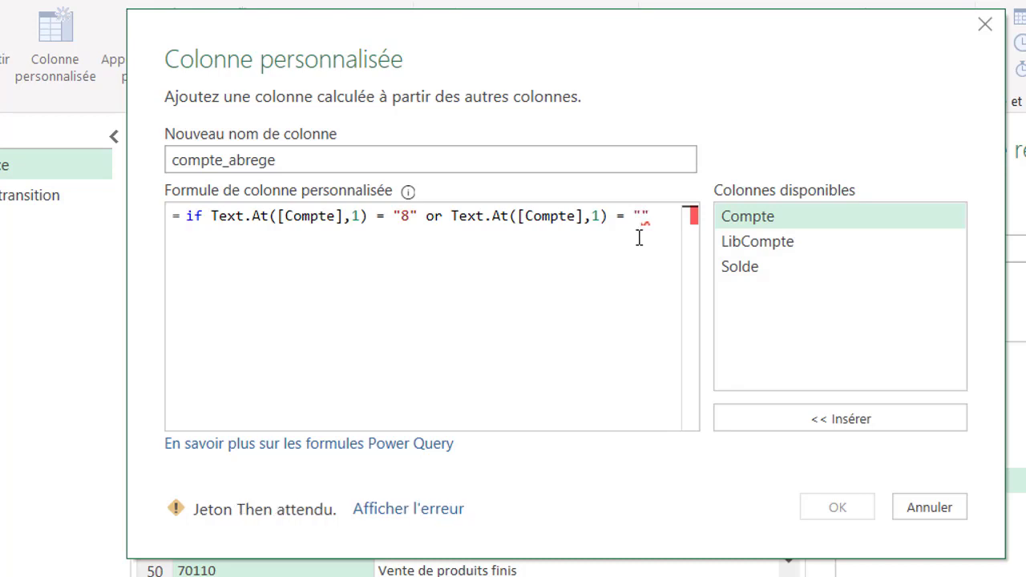
text(9" th)
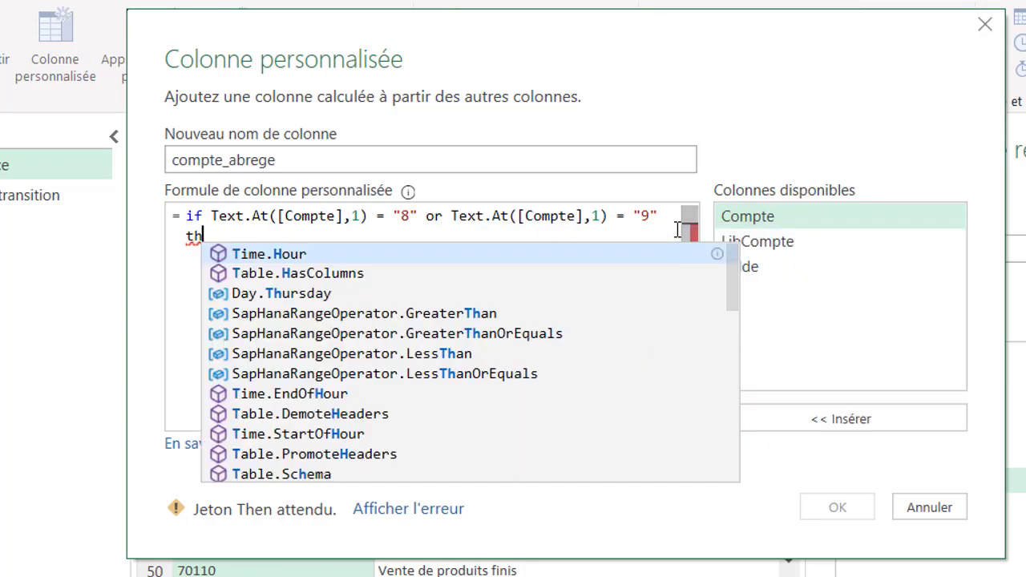
Step: Add the branch then Text.Start([Compte],3) to the compte_abrege formula
text(en)
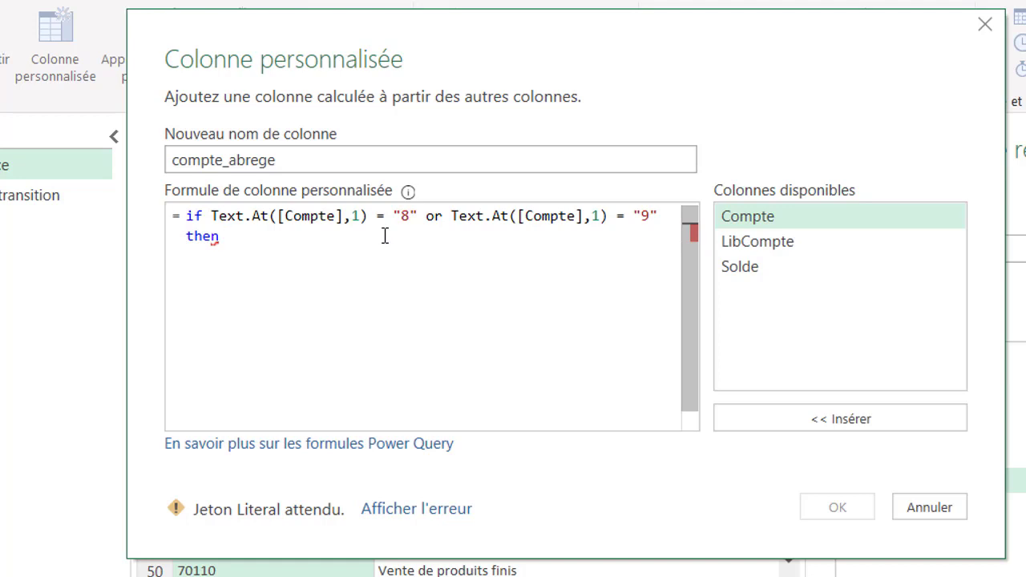
text(Te)
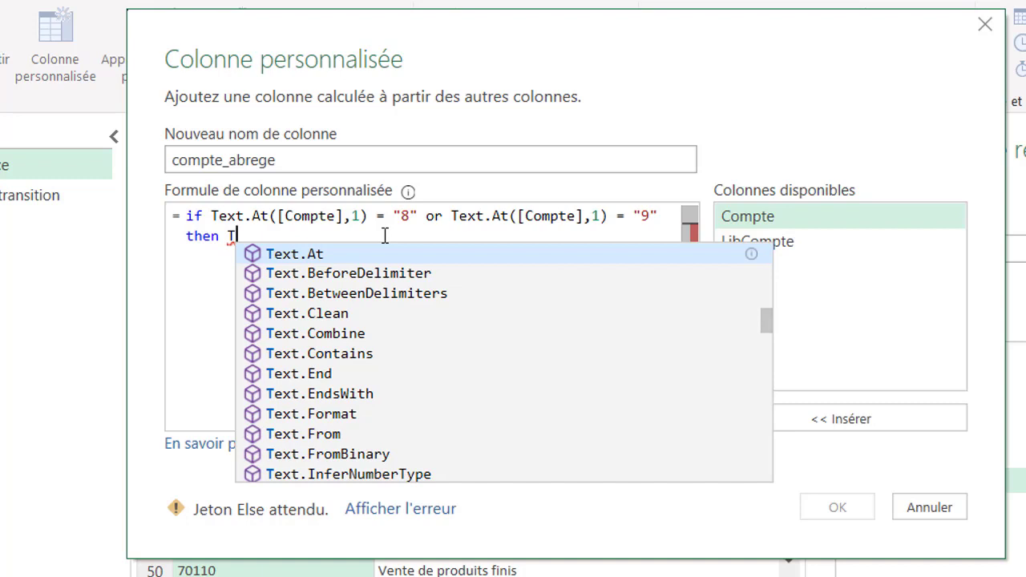
text(xt.)
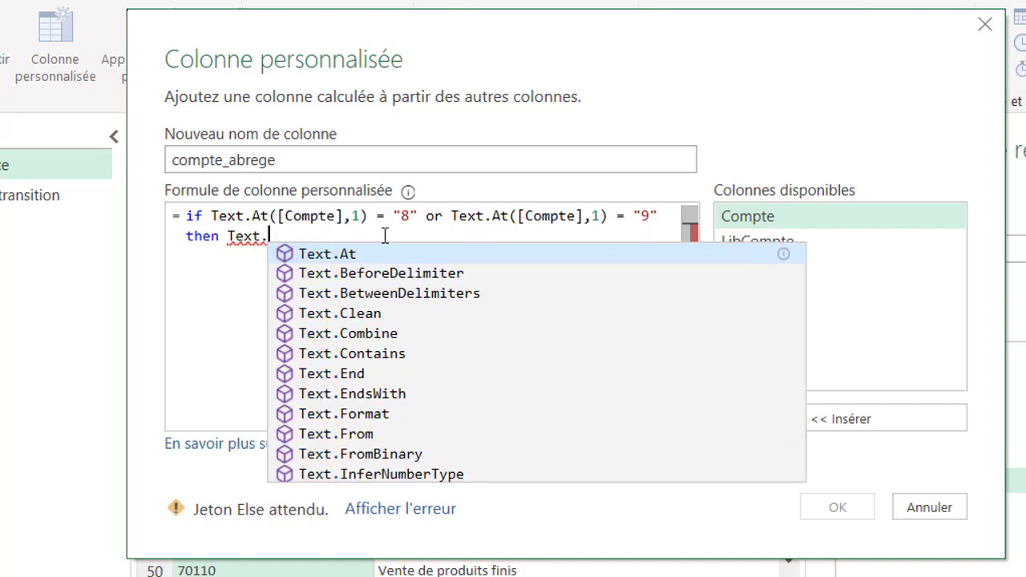
text(st)
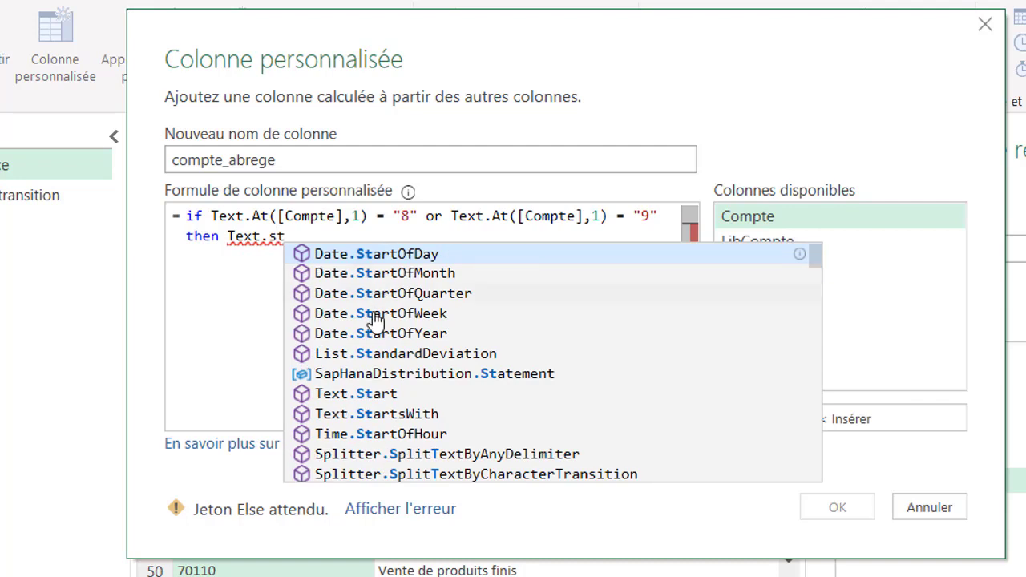
click(361, 394)
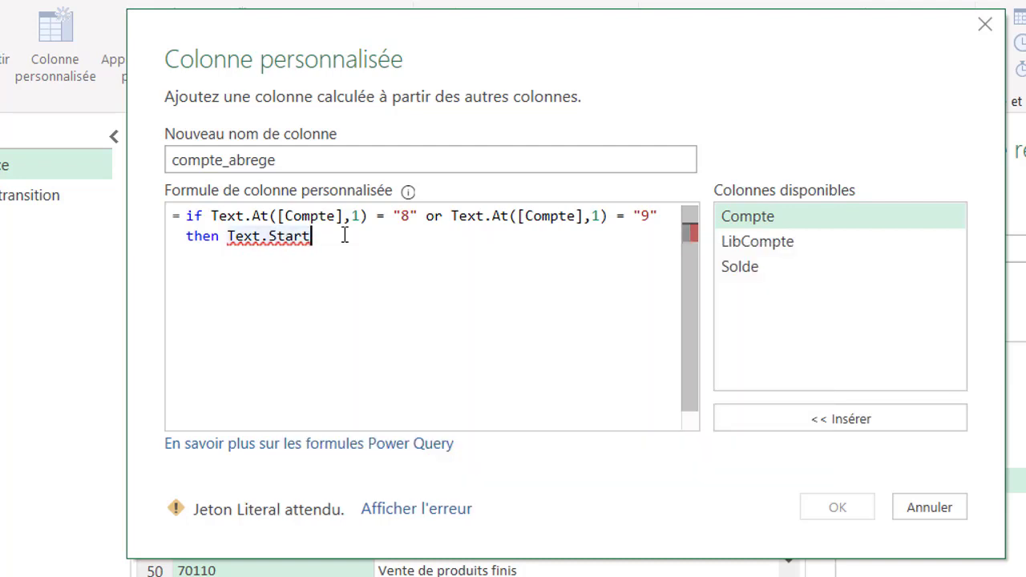
text(()
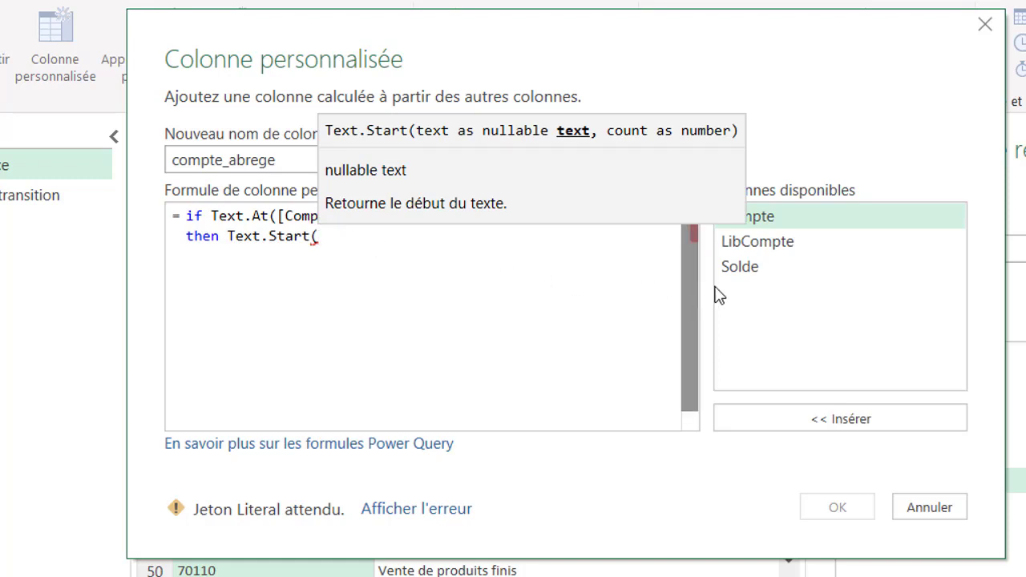
double_click(799, 223)
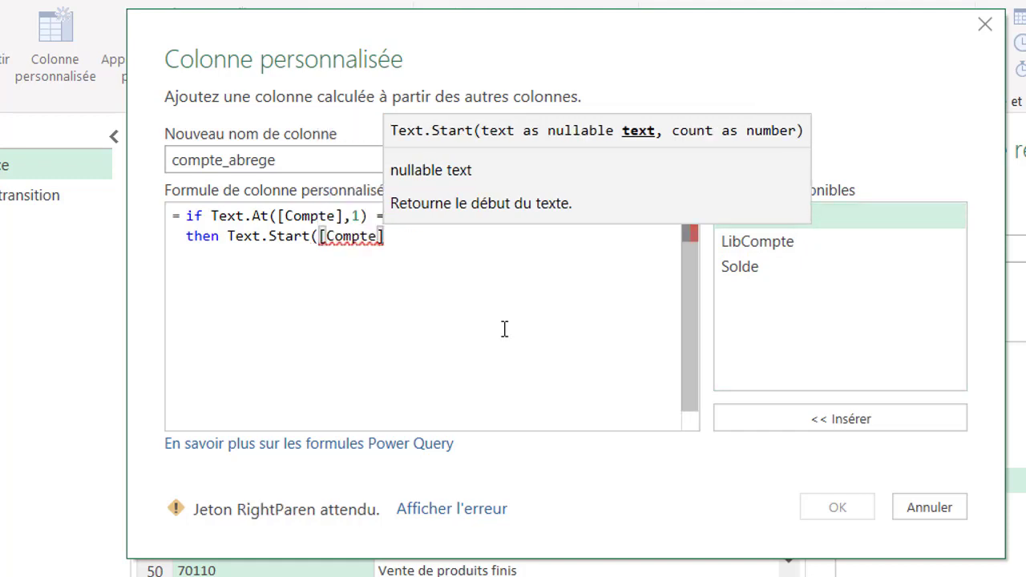
text(,)
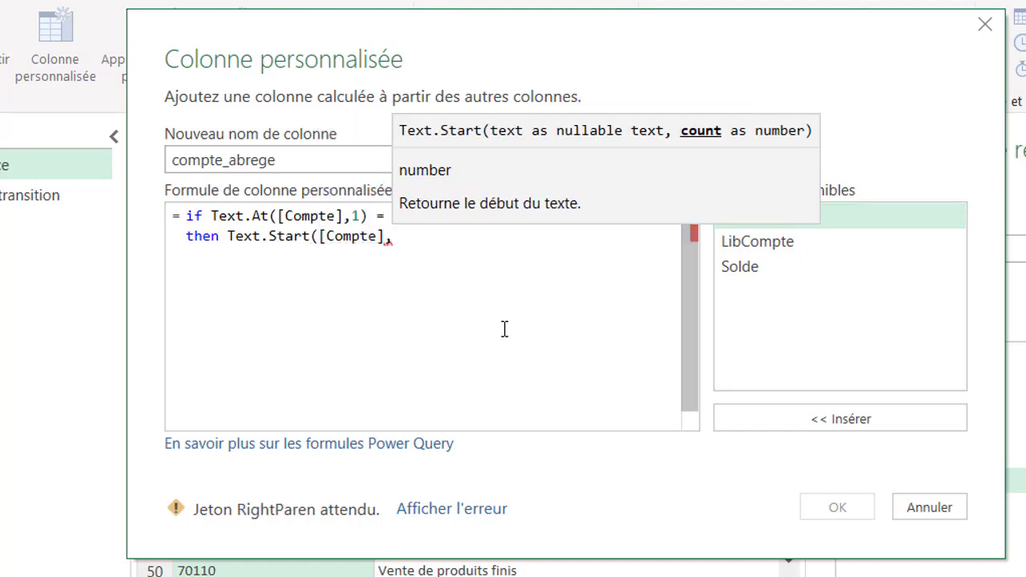
click(504, 329)
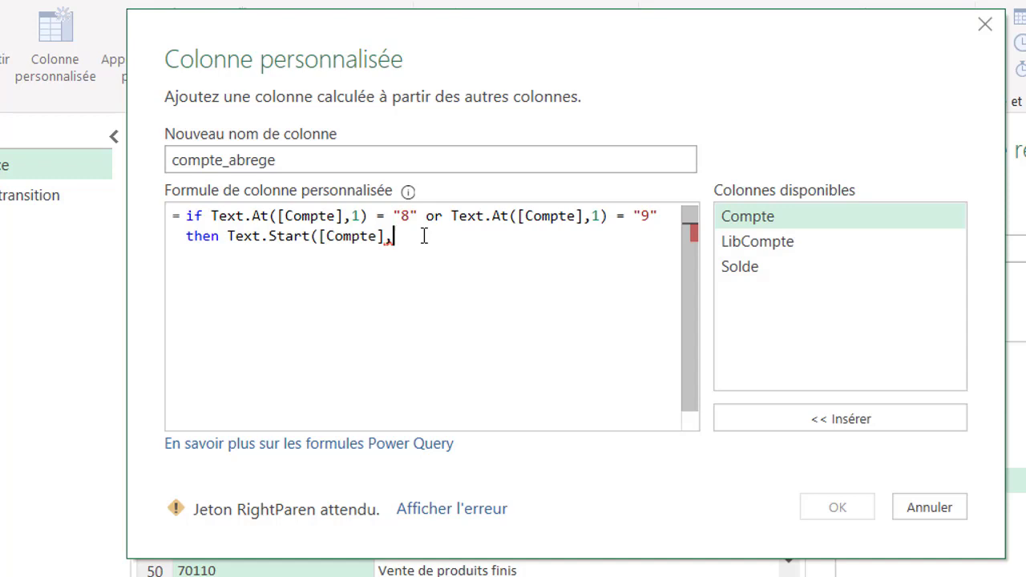
text(3))
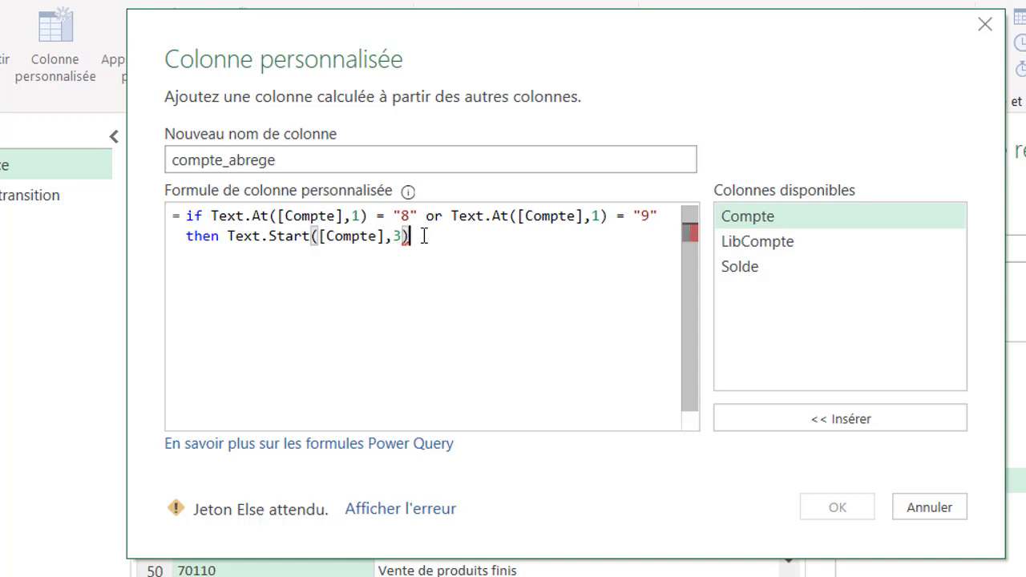
key(Return)
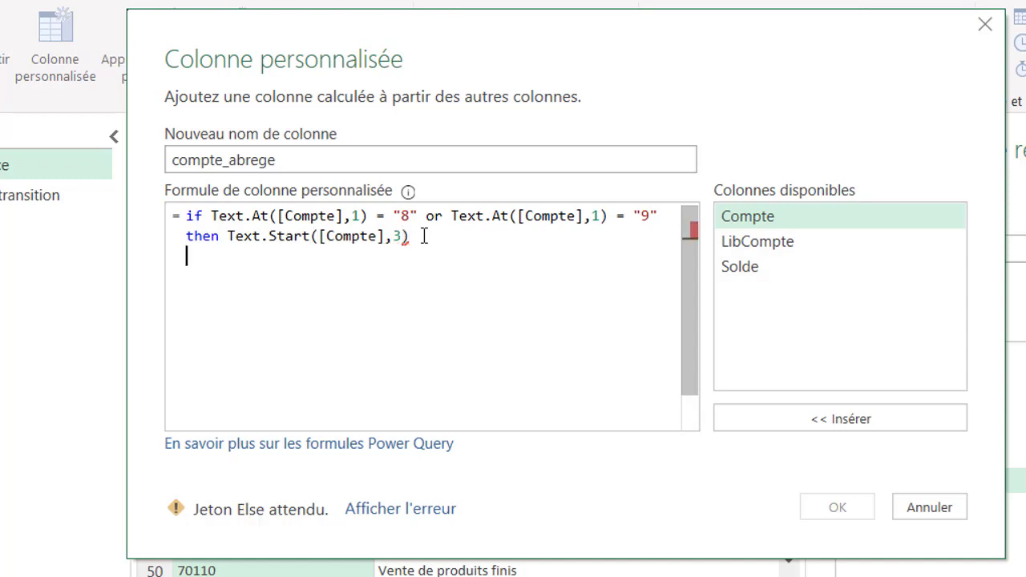
Step: Complete the formula with else Text.Start([Compte],2) and create the compte_abrege column
text(else)
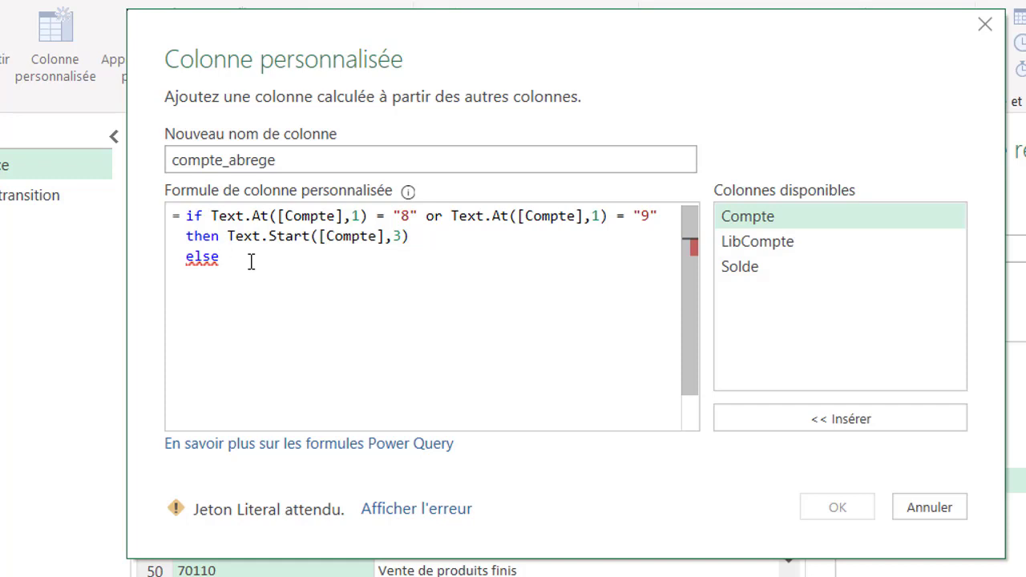
text(Text)
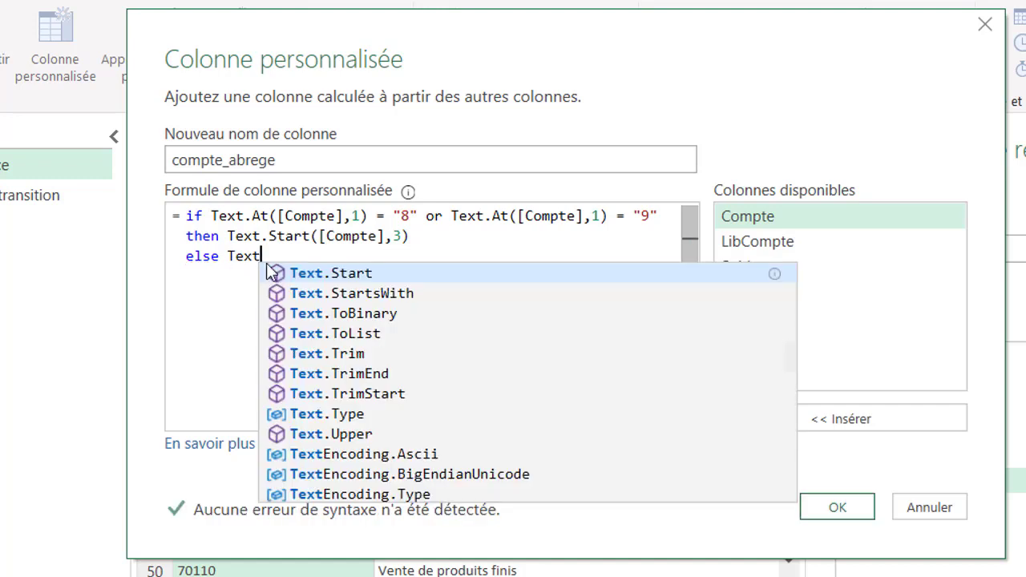
click(325, 280)
text(()
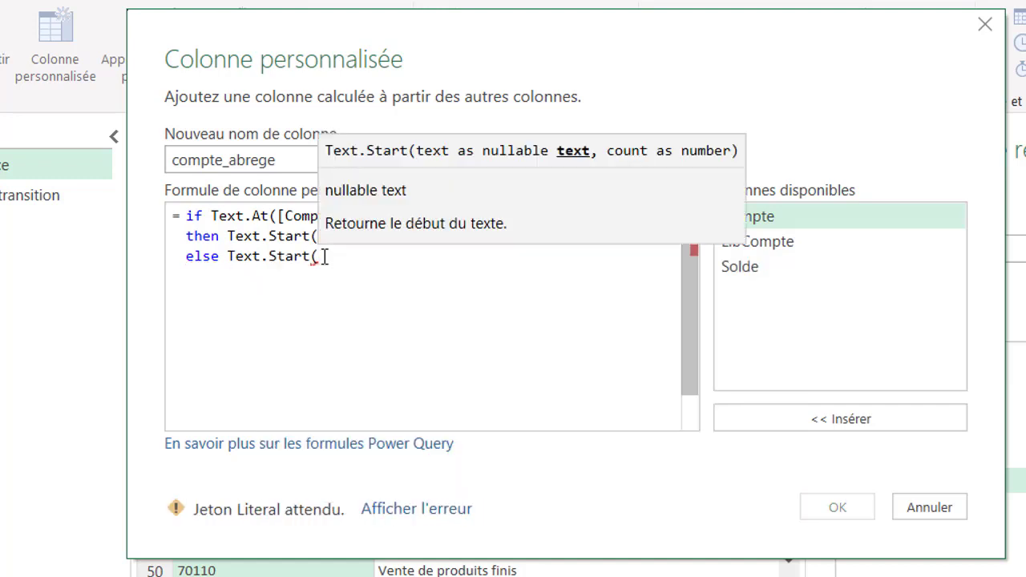
double_click(752, 216)
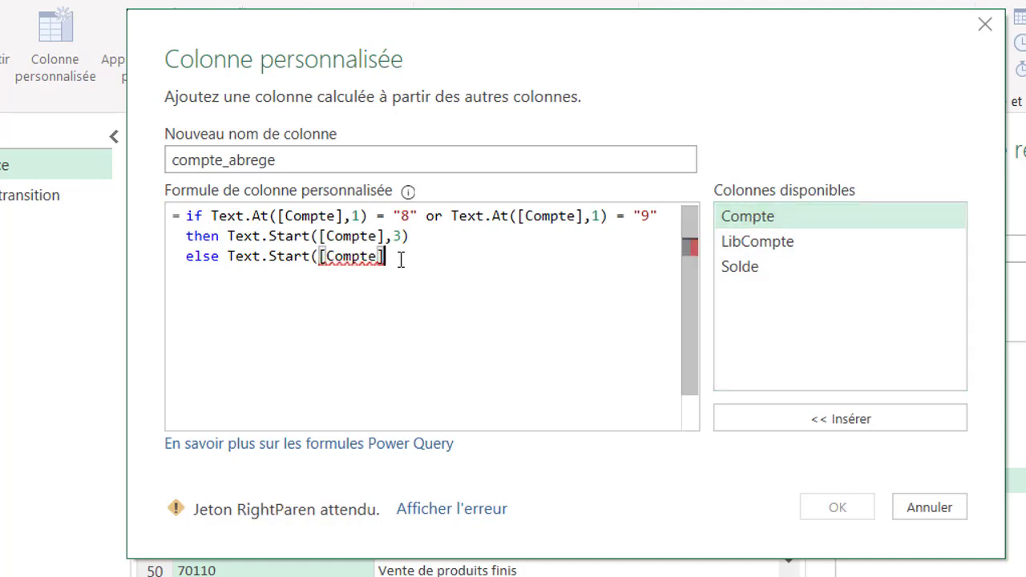
text(,2)
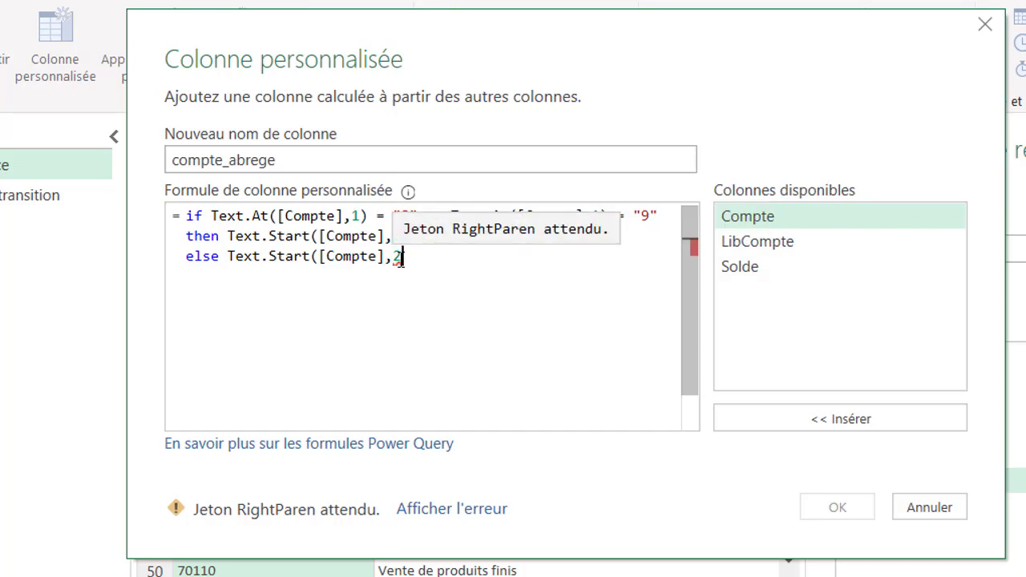
text())
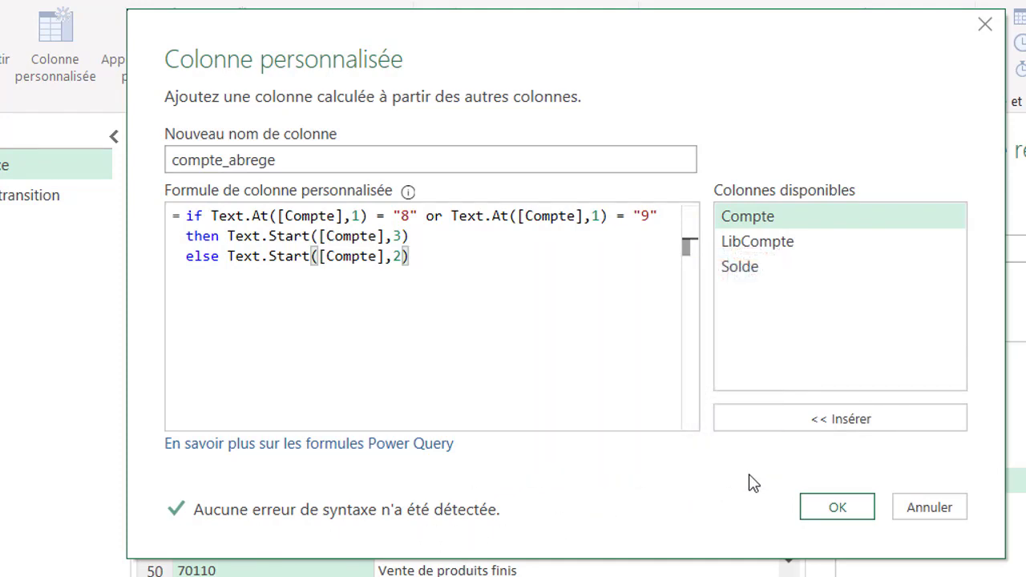
click(836, 511)
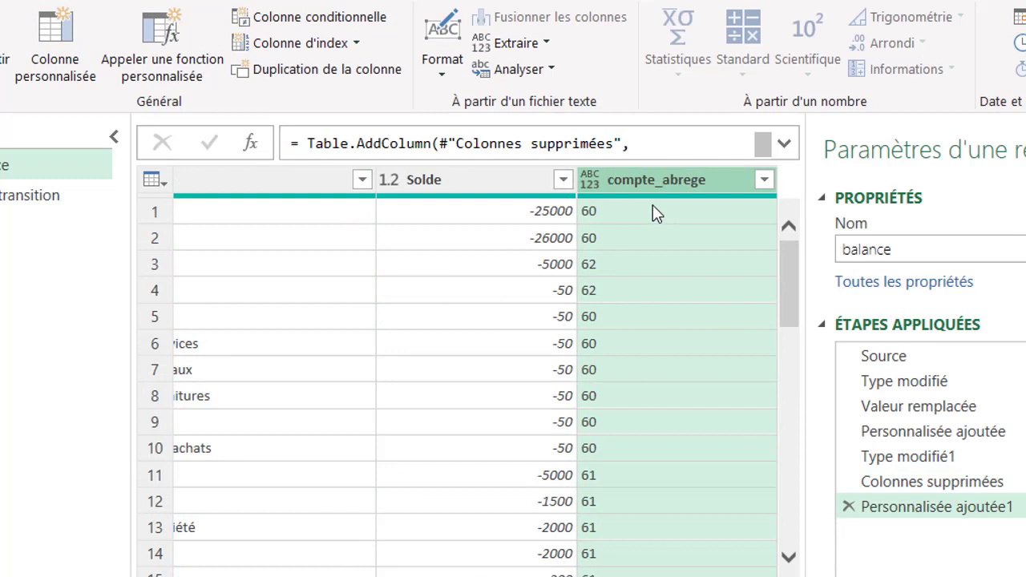
Step: Set the data type of the compte_abrege column to Texte and check its values further down the balance query
click(589, 181)
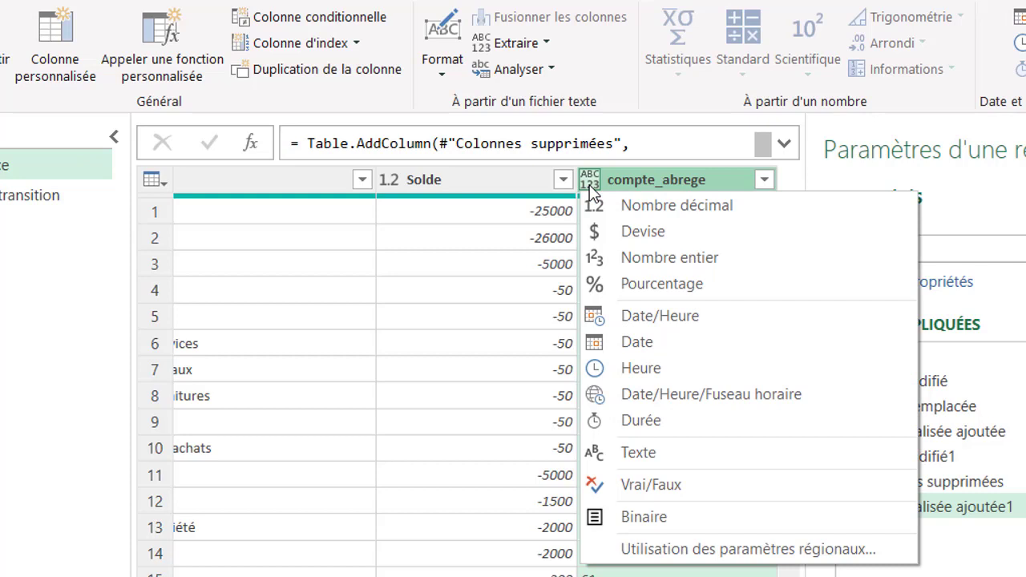
click(633, 454)
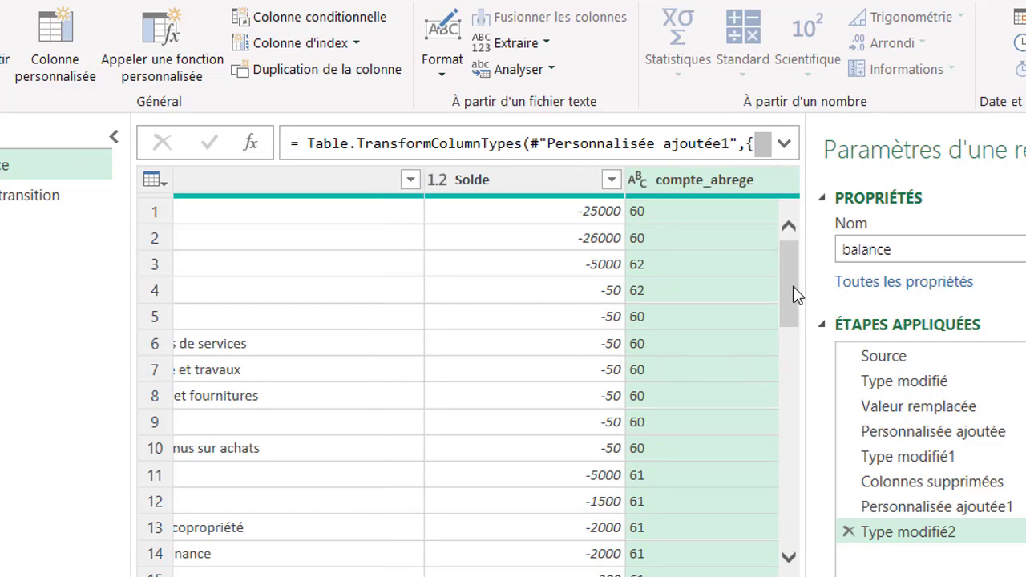
drag(794, 293, 777, 499)
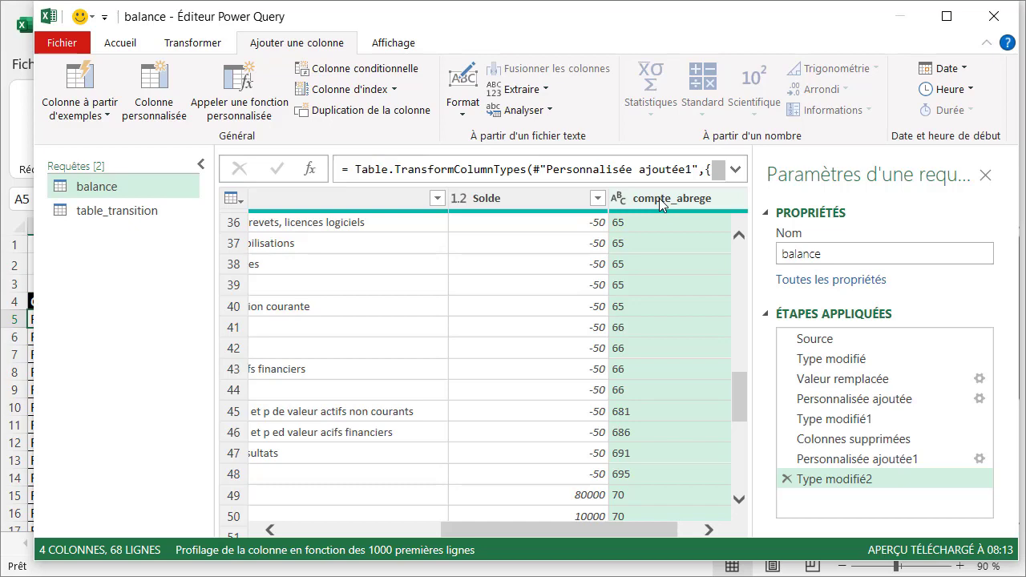
Step: Examine the n° de compte column in the table_transition query
click(122, 214)
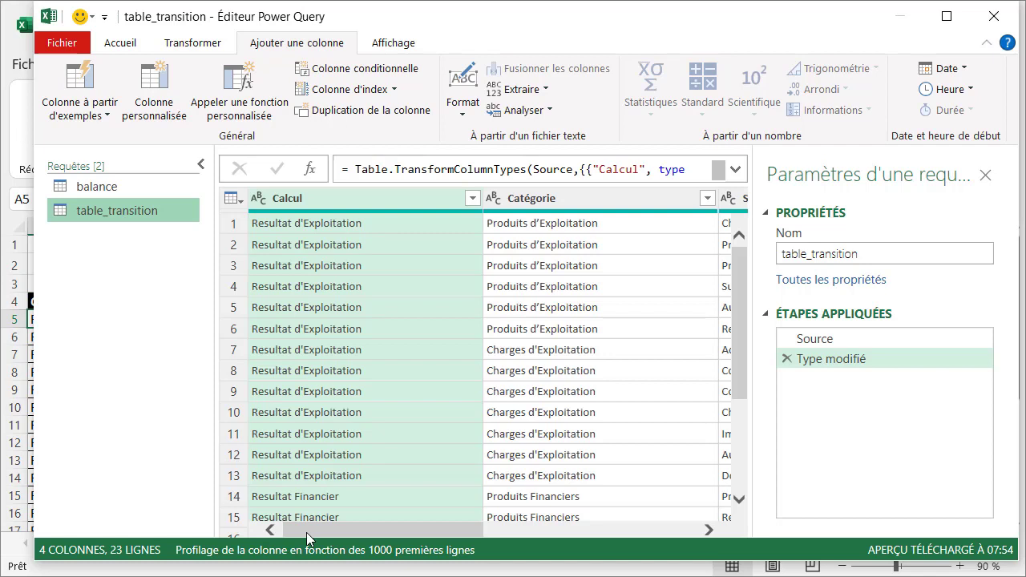
drag(306, 532, 547, 532)
click(637, 198)
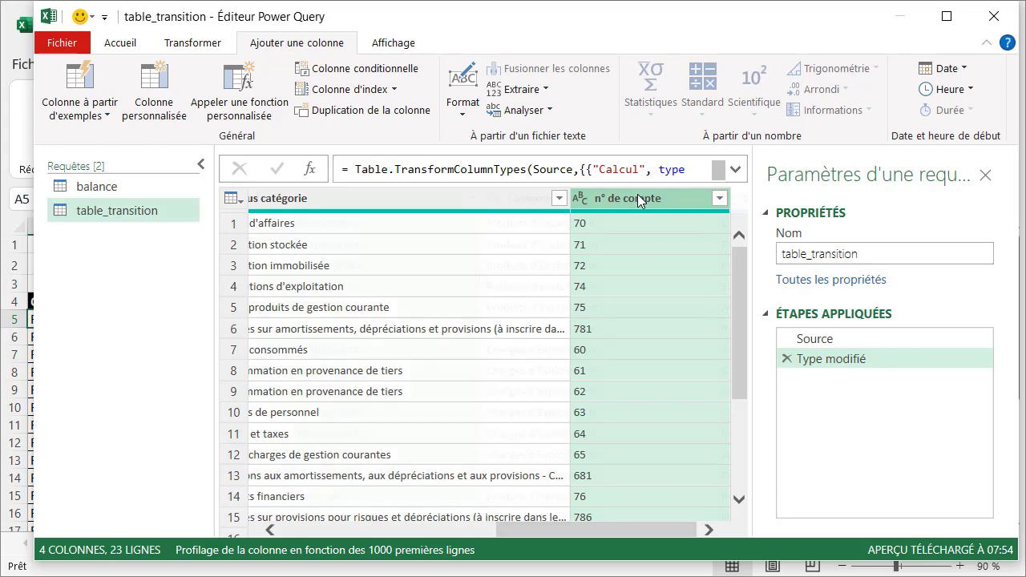
click(121, 210)
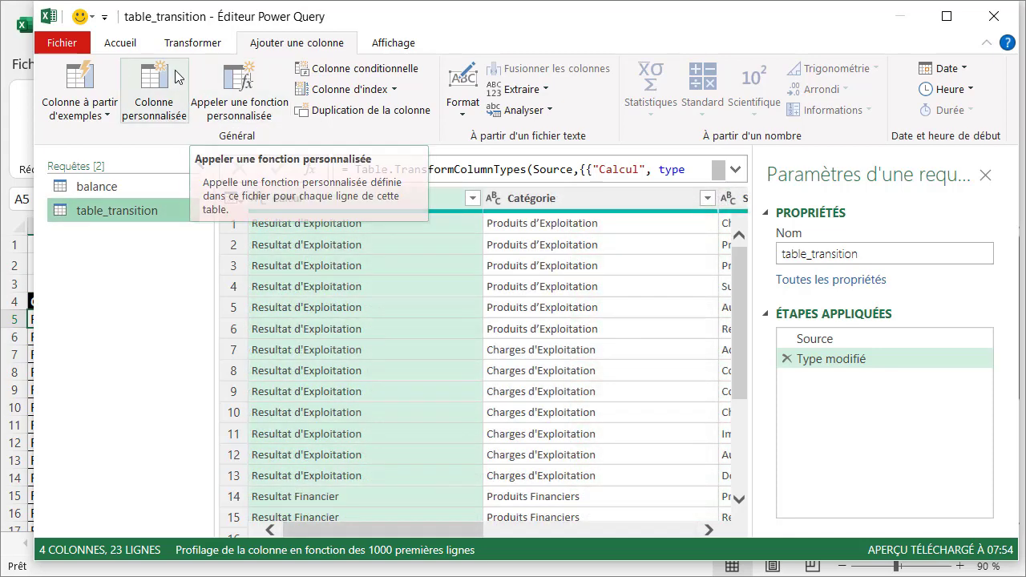
Step: Start merging queries as a new query, with balance as the first table and table_transition as the second
click(122, 45)
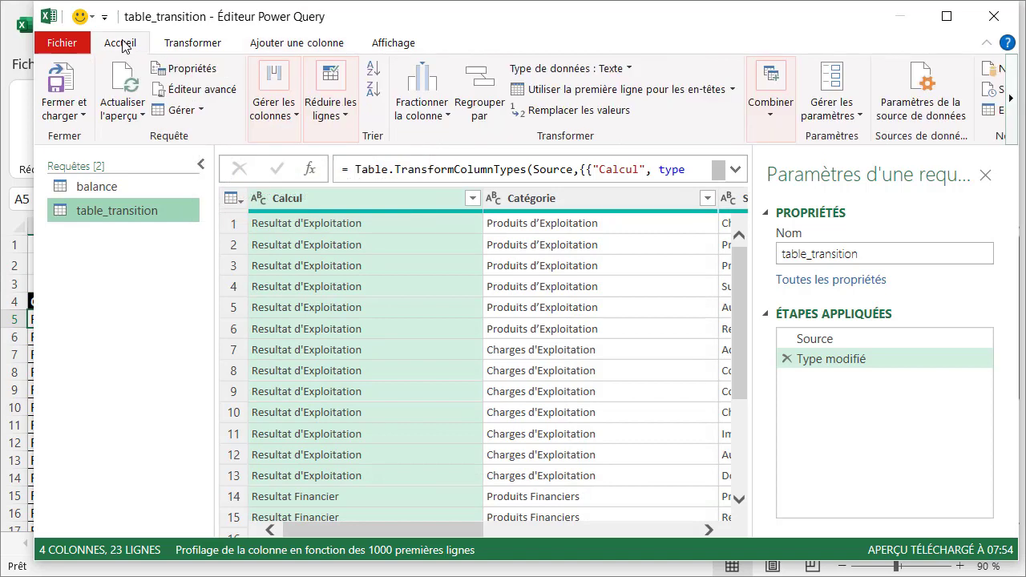
click(775, 119)
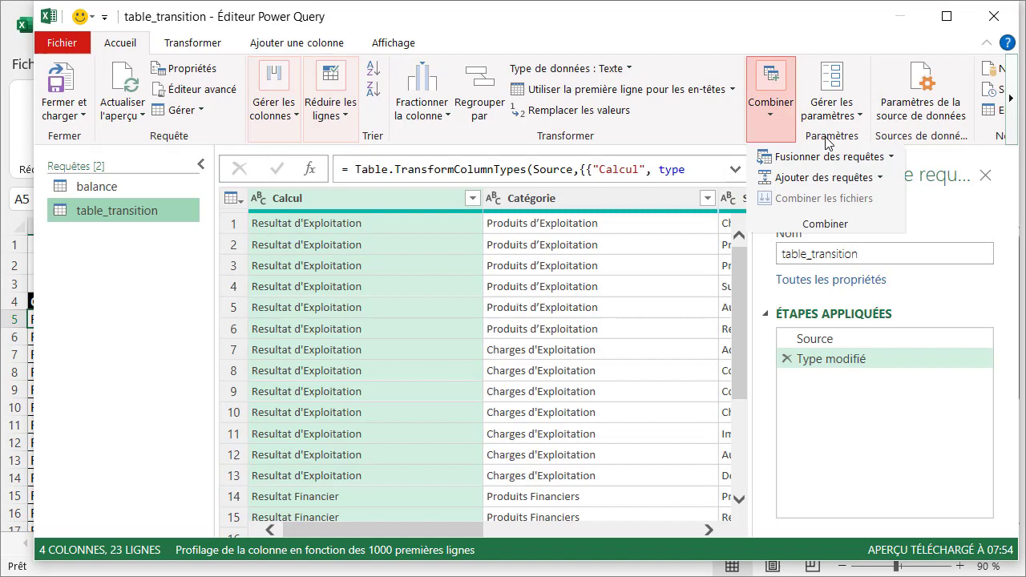
click(890, 162)
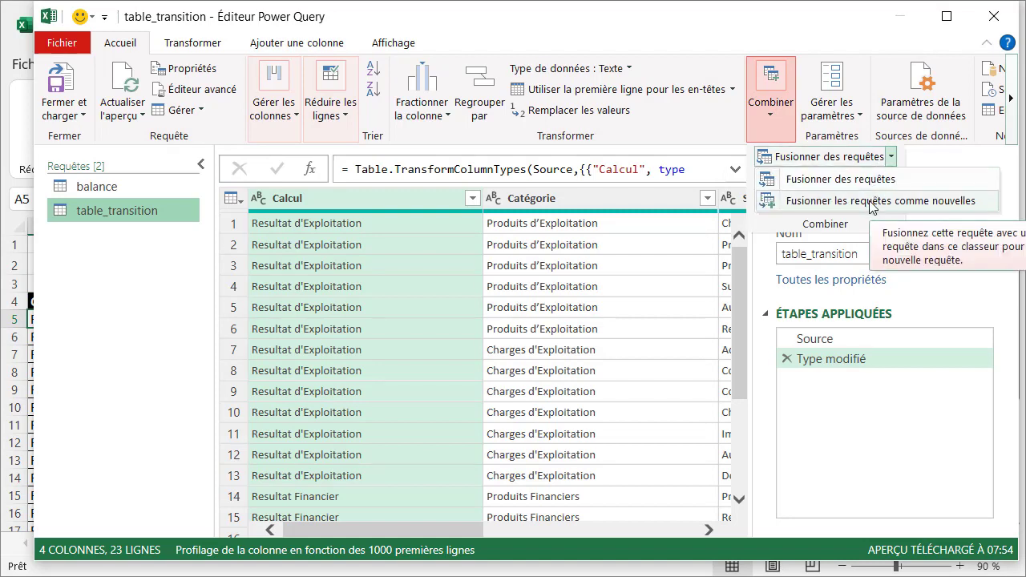
click(873, 202)
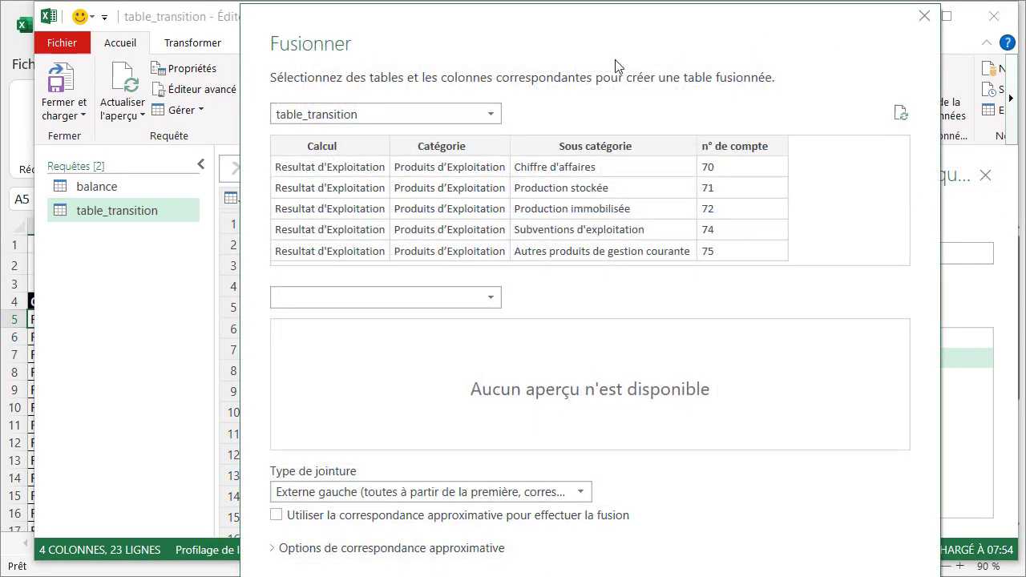
click(493, 116)
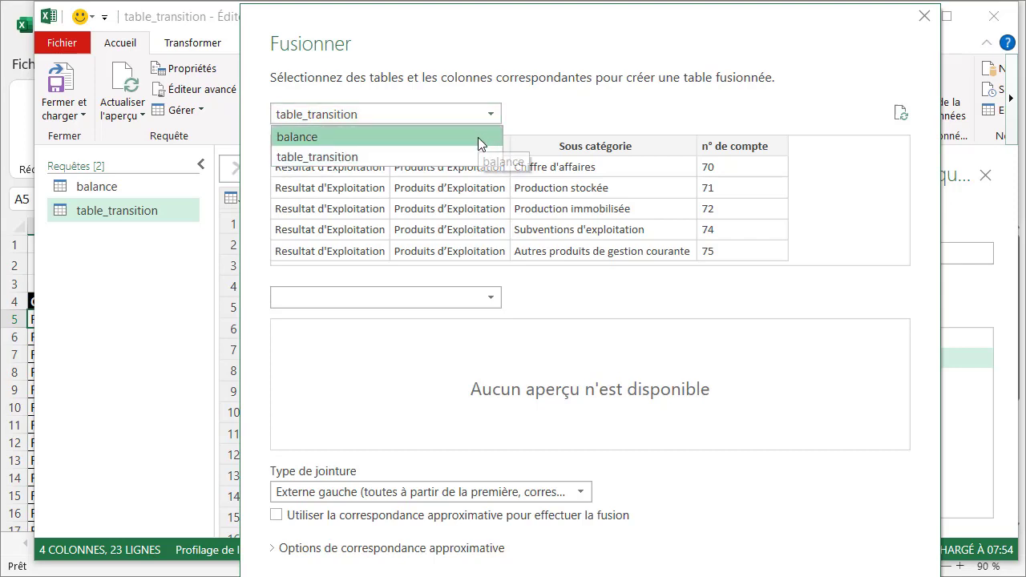
click(478, 138)
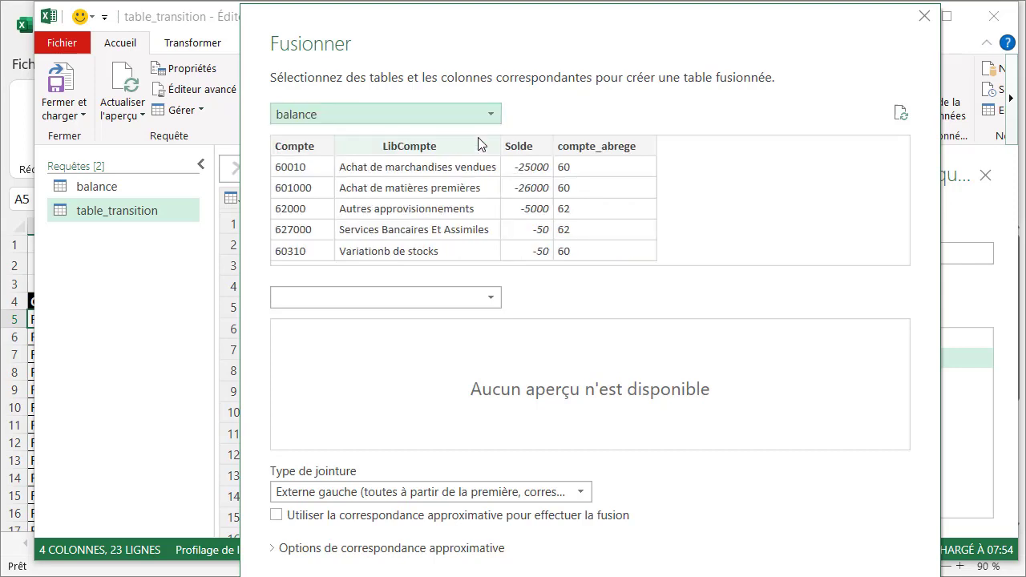
click(493, 301)
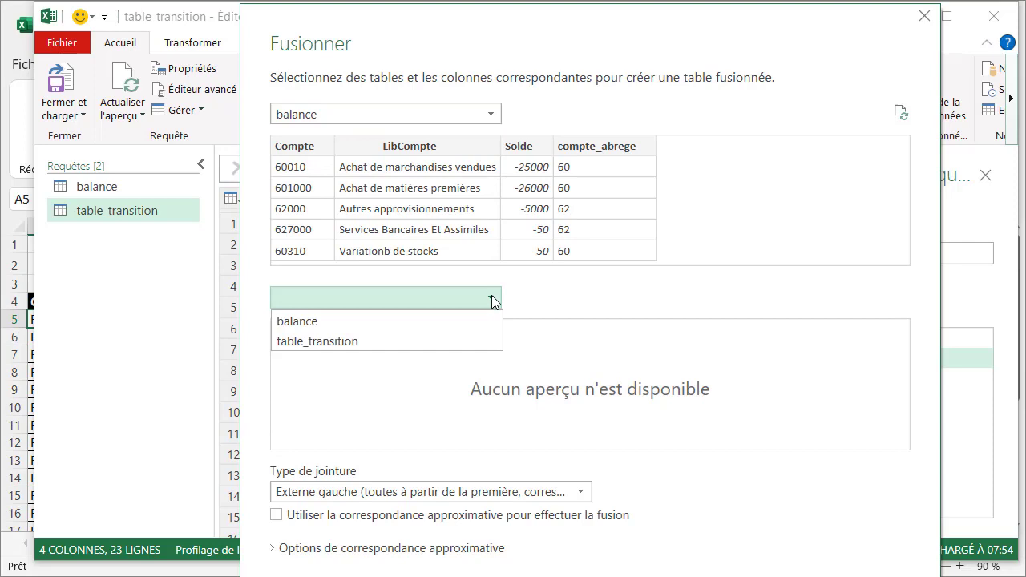
click(458, 341)
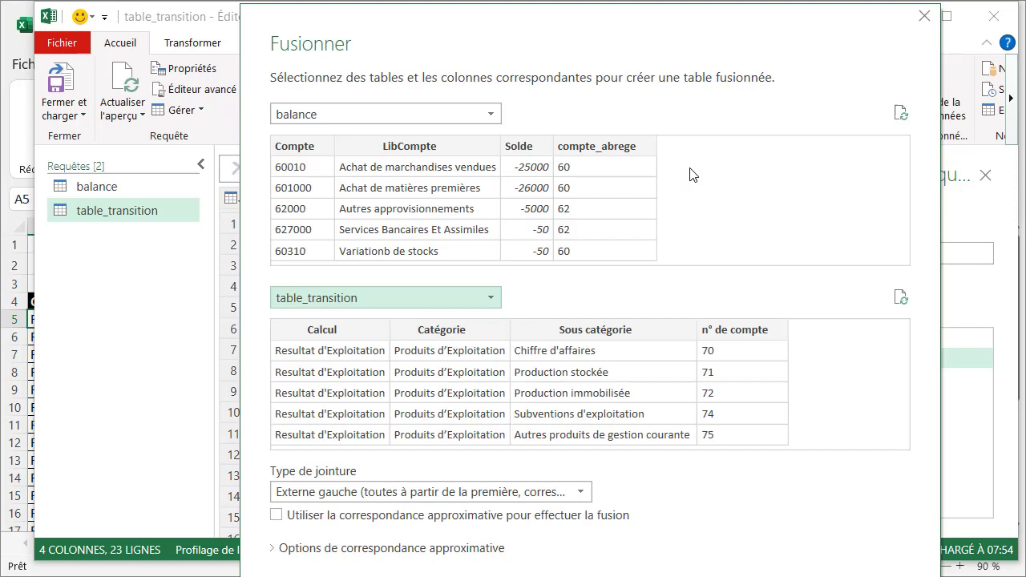
Step: Match compte_abrege in balance with n° de compte in table_transition and create the merge with the left outer join
click(633, 151)
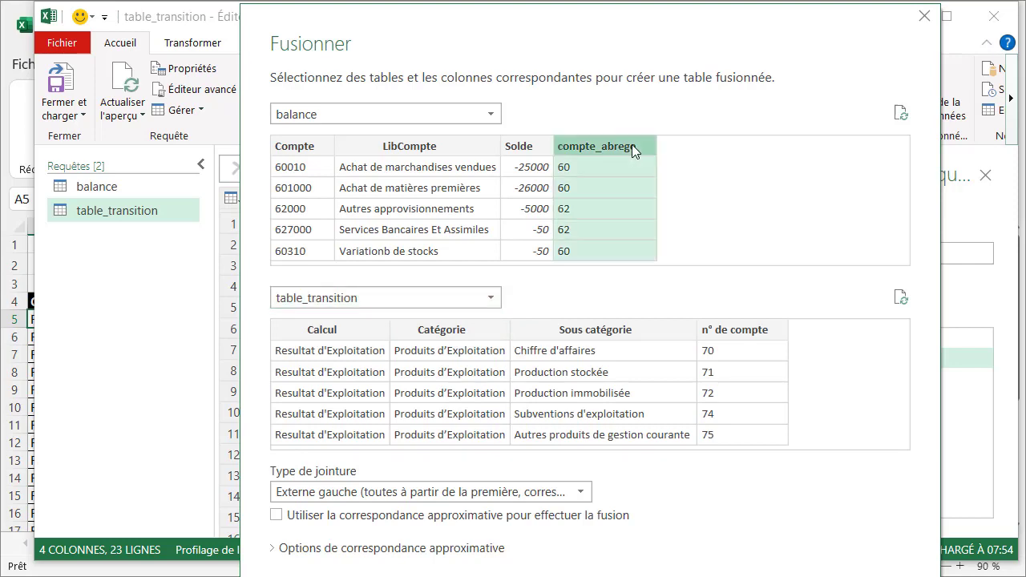
click(741, 337)
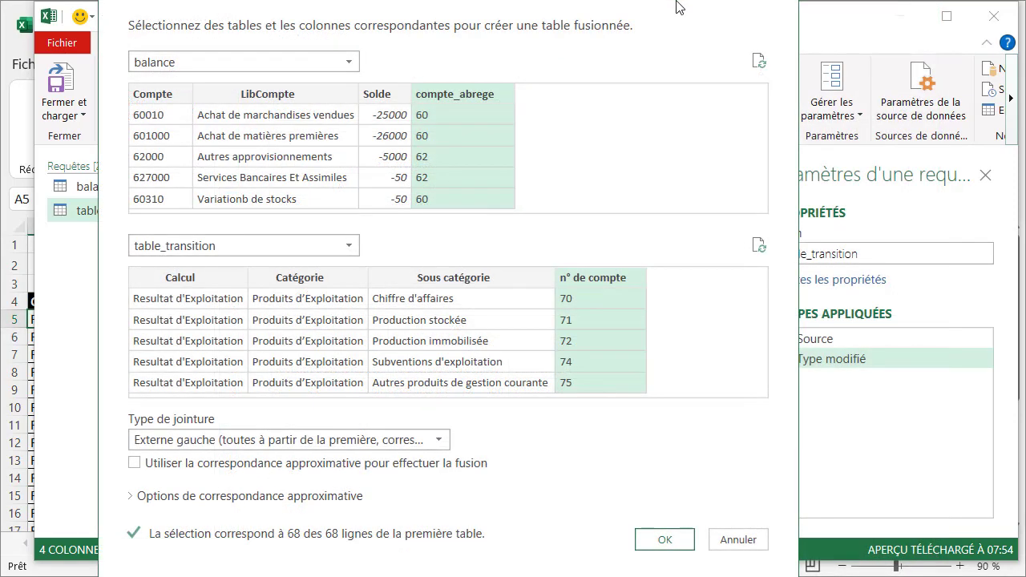
key(Return)
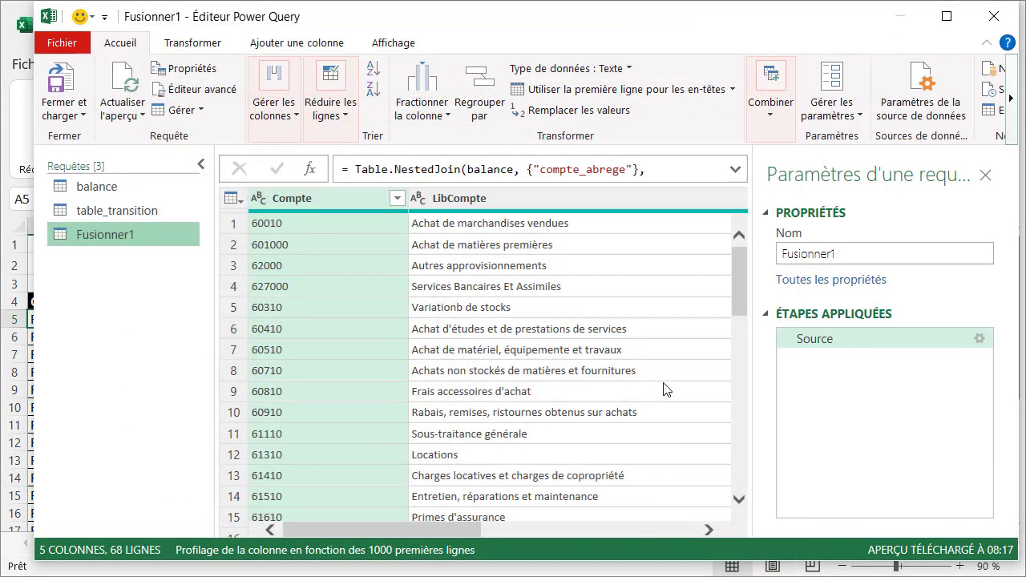
Step: Rename the merged query as Elements_compte_Resultat
double_click(857, 251)
key(BackSpace)
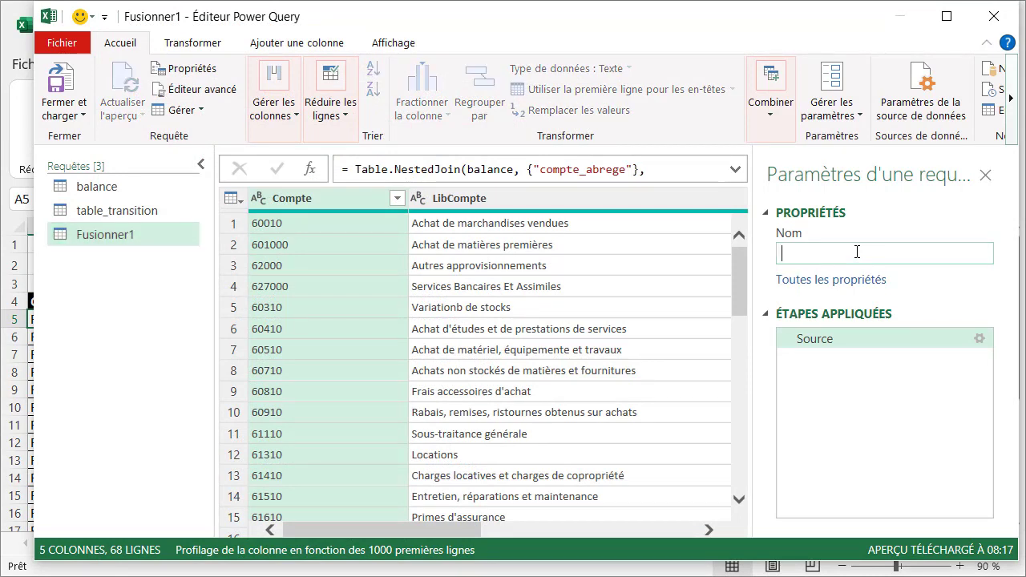
text(Elements_compte_Resultat)
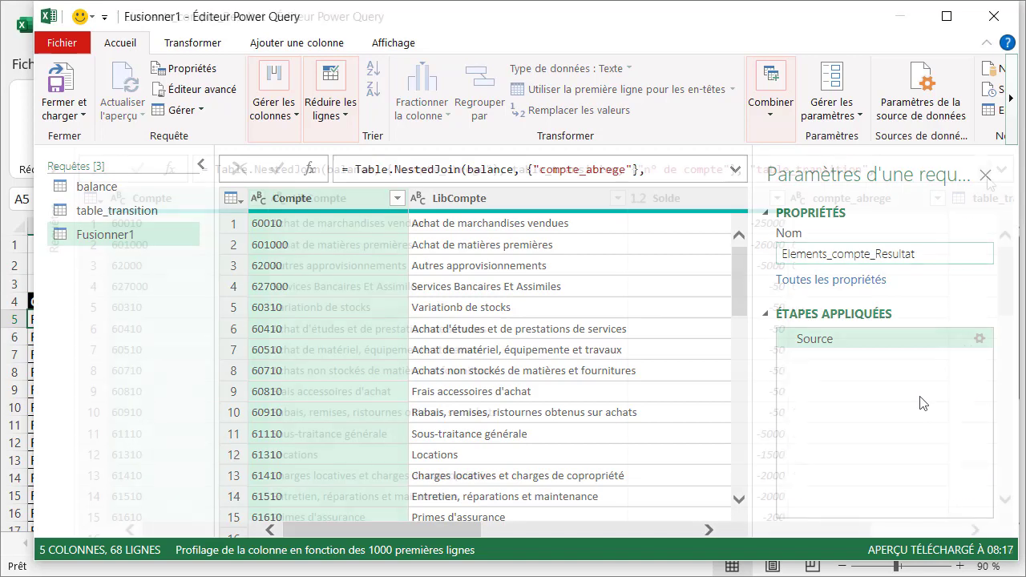
key(Return)
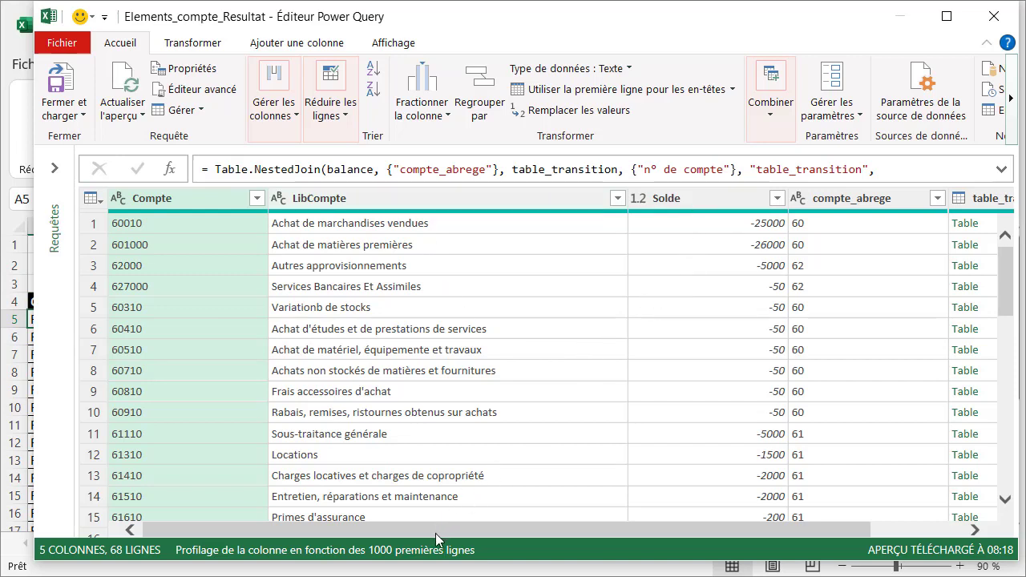
Step: Expand the table_transition column into all its columns, using the original column name as prefix
drag(435, 533, 665, 528)
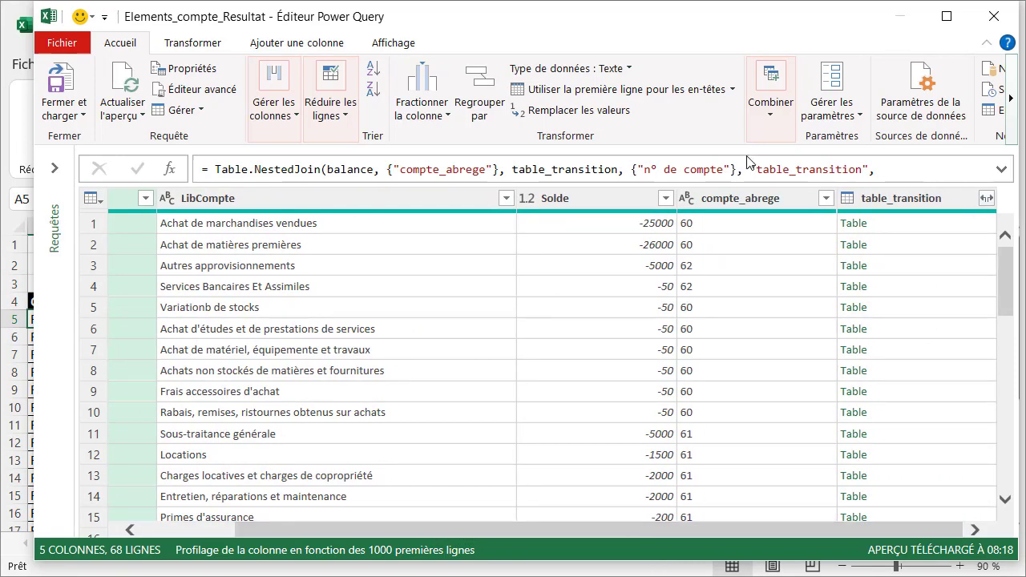
click(986, 200)
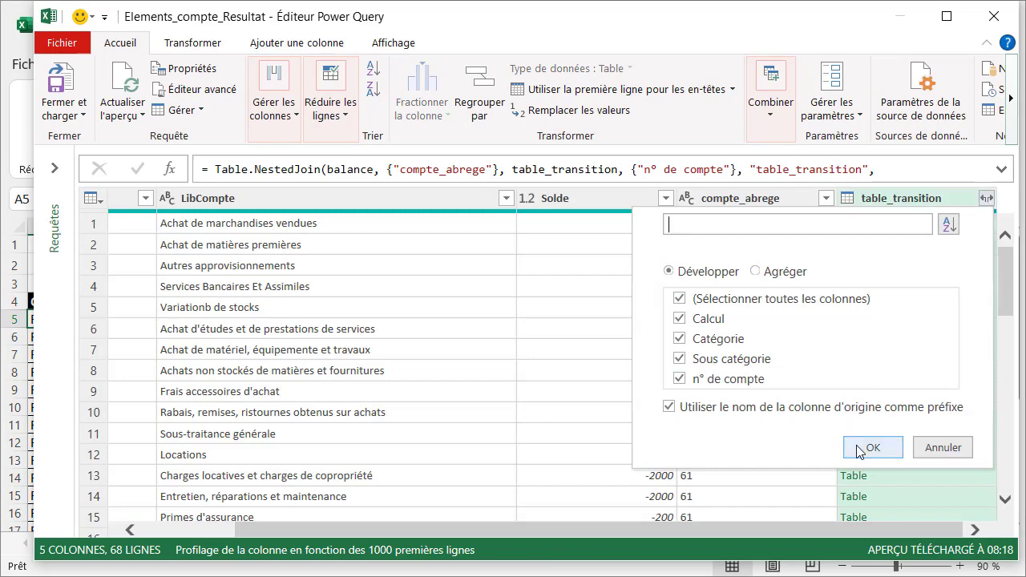
click(861, 448)
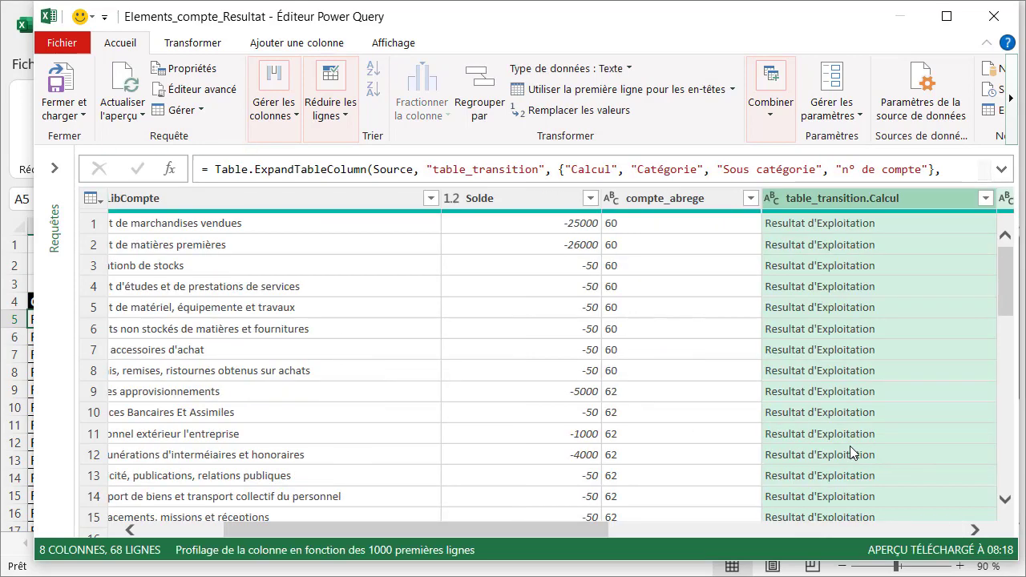
Step: Remove the table_transition.n° de compte column from the merged query
drag(578, 531, 741, 531)
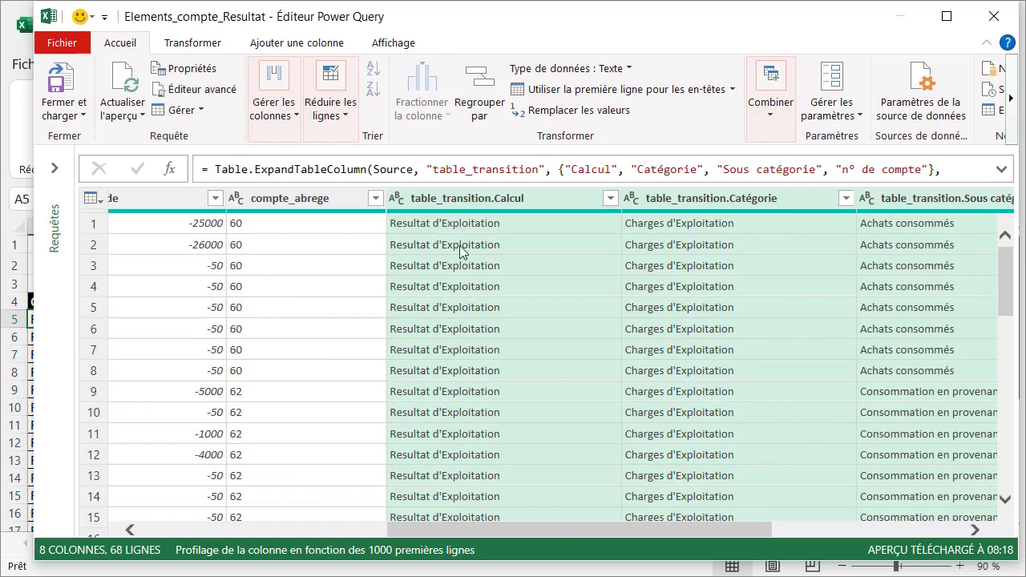
drag(727, 530, 950, 558)
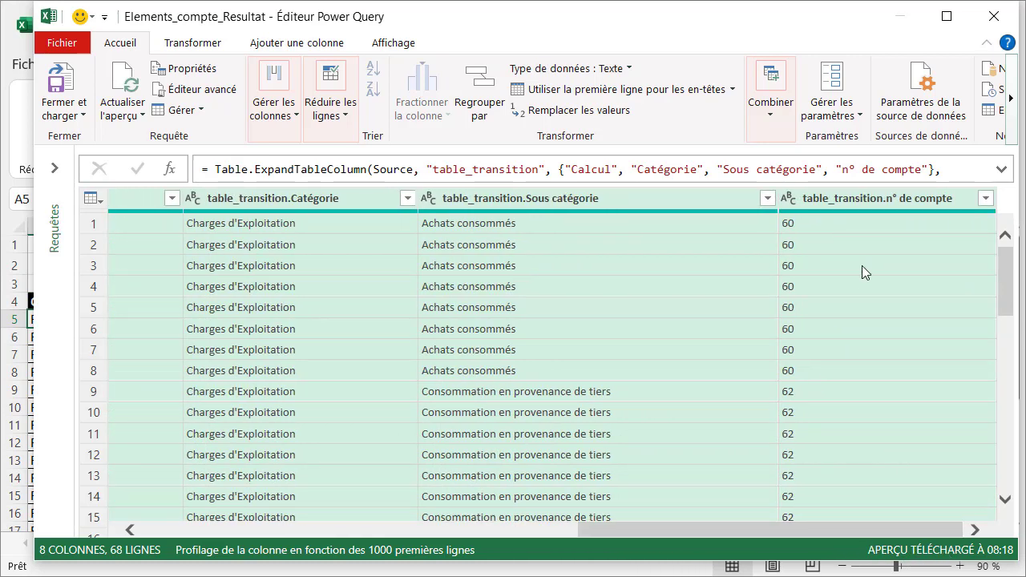
click(879, 200)
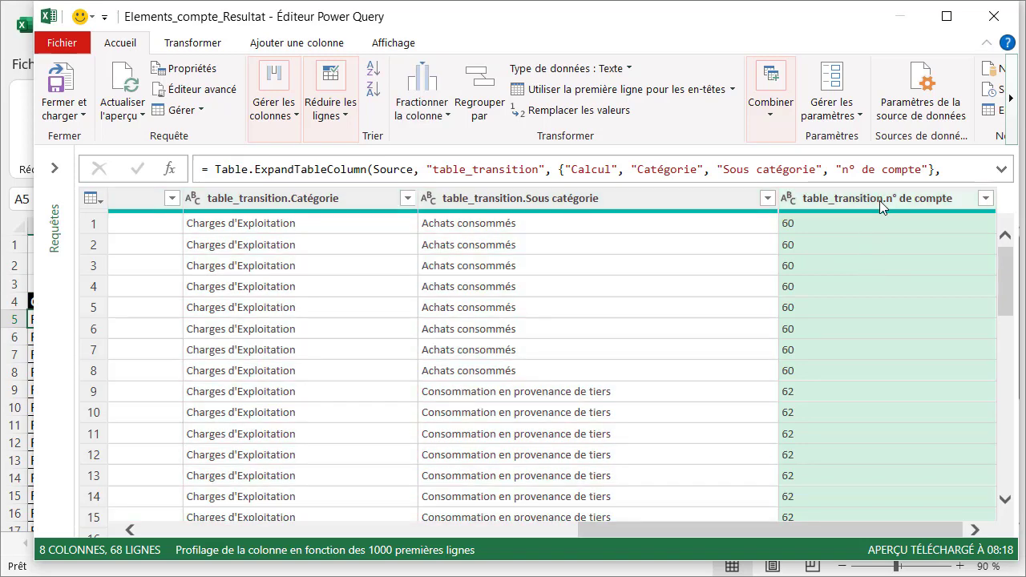
right_click(879, 200)
click(912, 239)
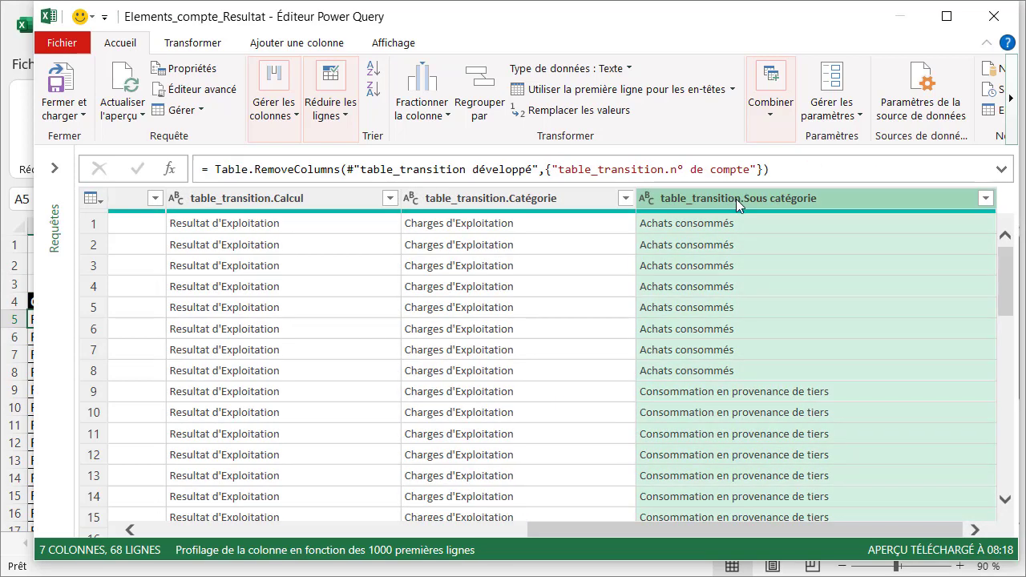
Step: Remove the table_transition prefix from the expanded column names, leaving Sous catégorie, Catégorie and Calcul
double_click(736, 199)
key(shift+Home)
key(BackSpace)
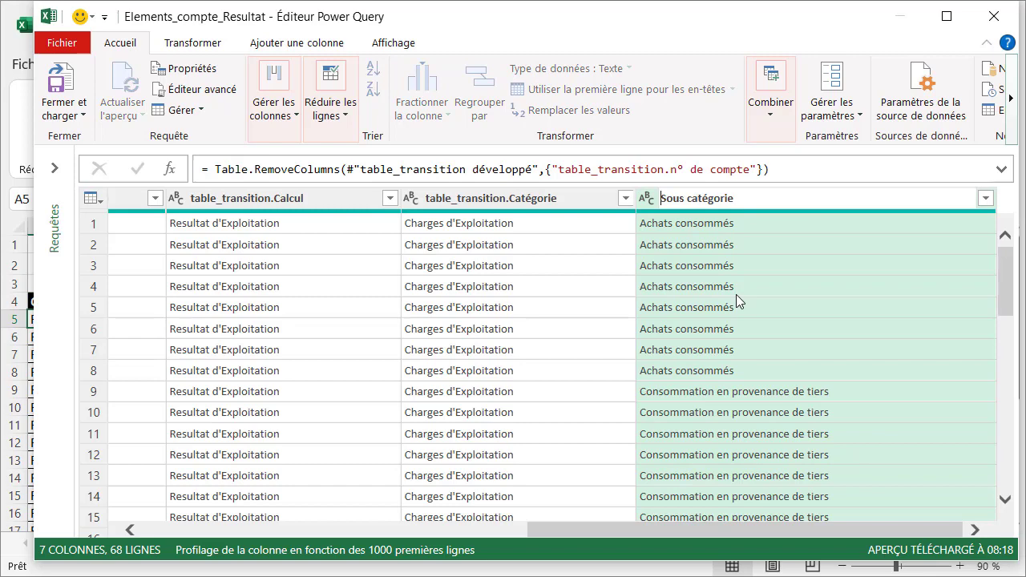
key(Return)
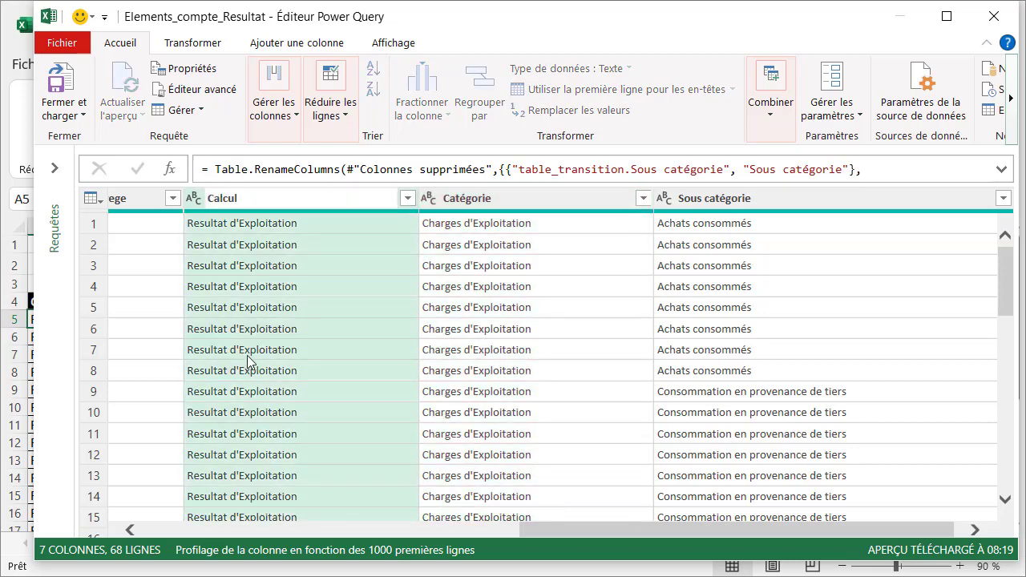
Step: Close the query editor and load the data as a PivotTable report on a new worksheet
drag(601, 532, 161, 465)
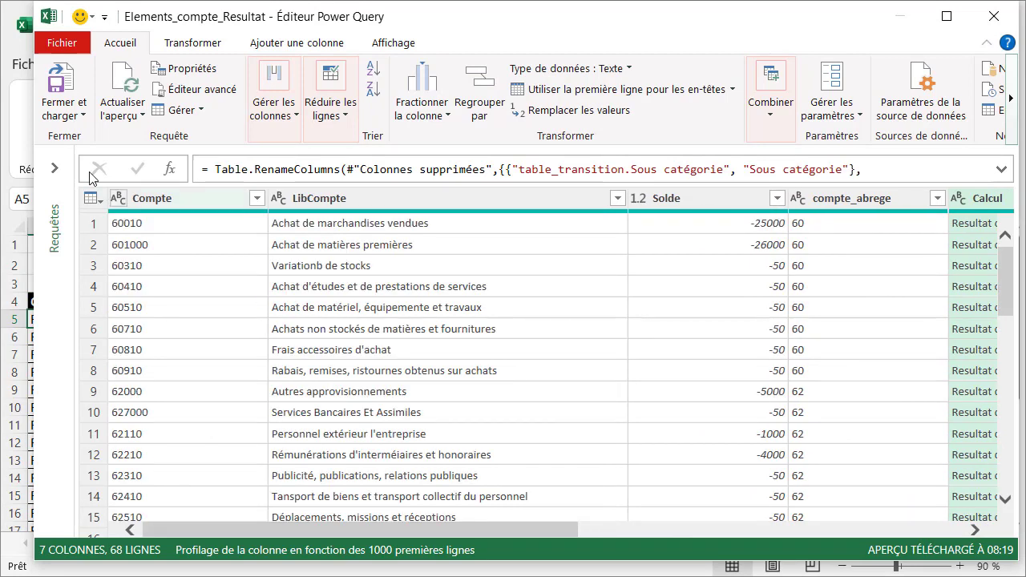
click(81, 117)
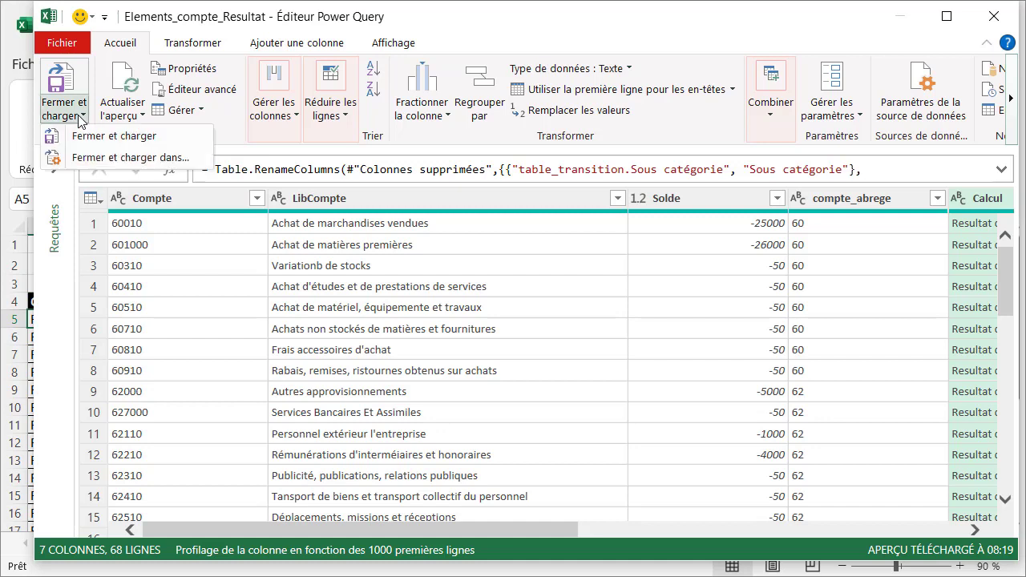
click(86, 160)
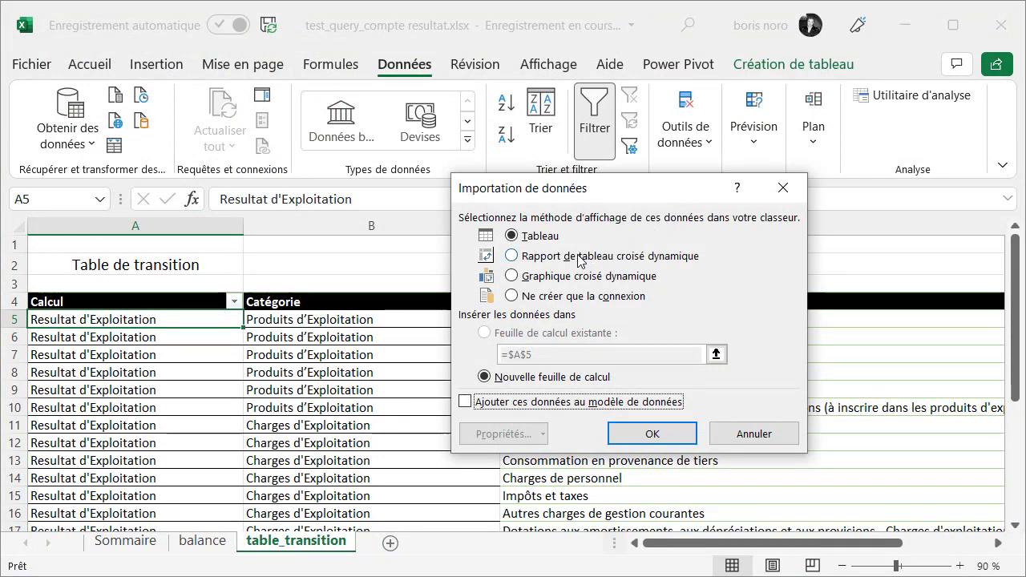
click(513, 257)
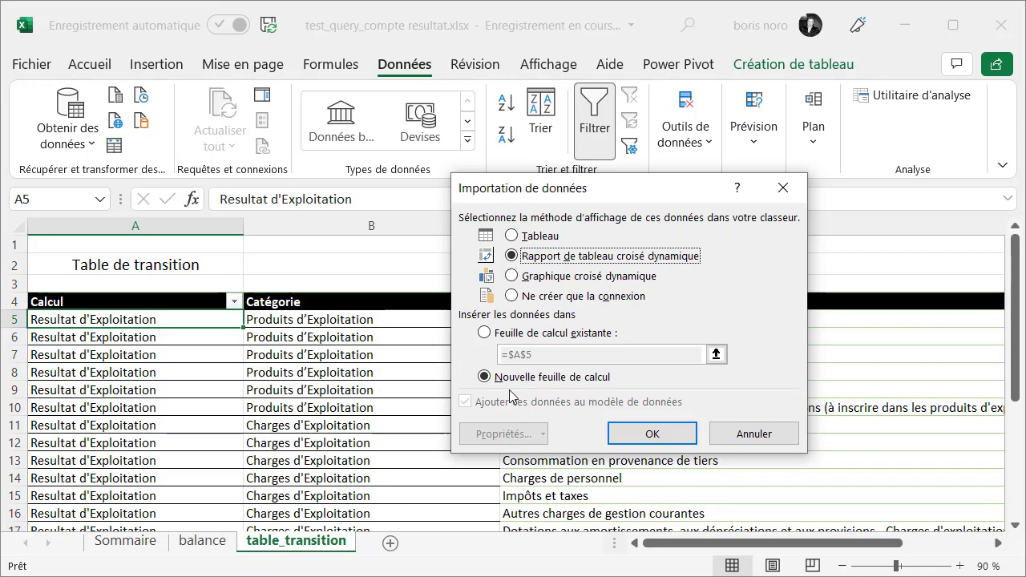
click(662, 434)
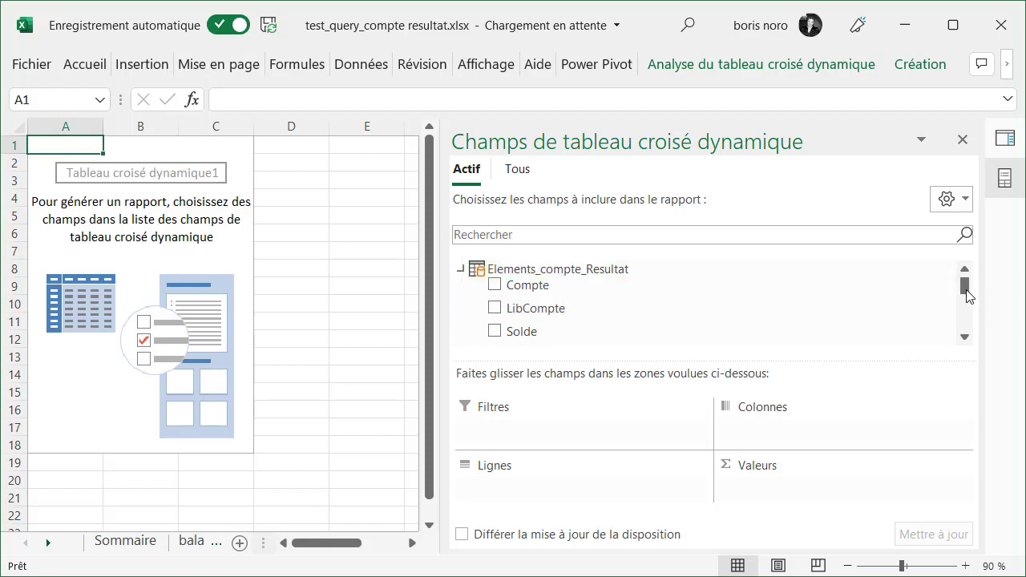
Step: Add the Calcul field to the pivot table's rows and select the Resultat Financier label
click(964, 337)
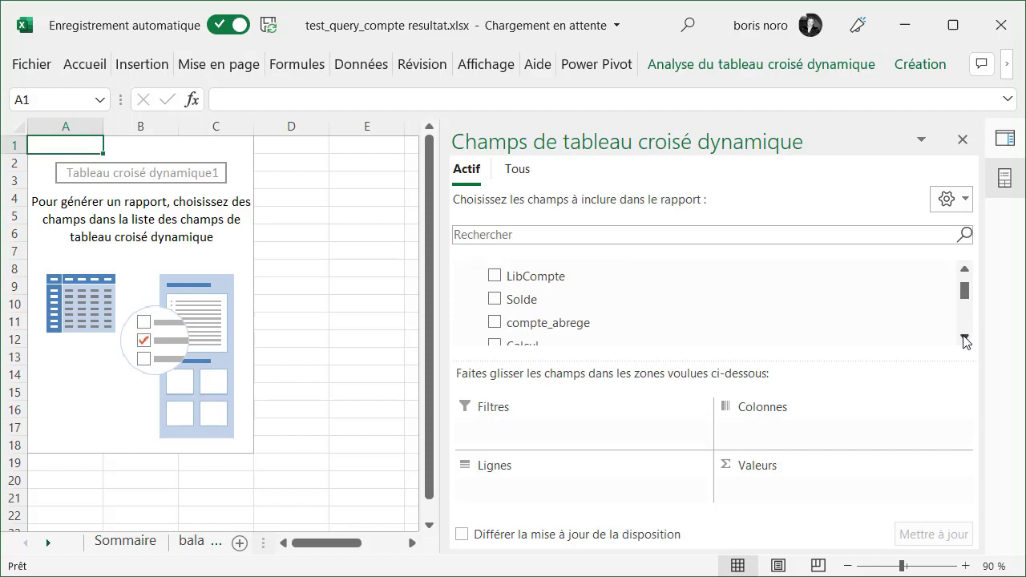
click(965, 337)
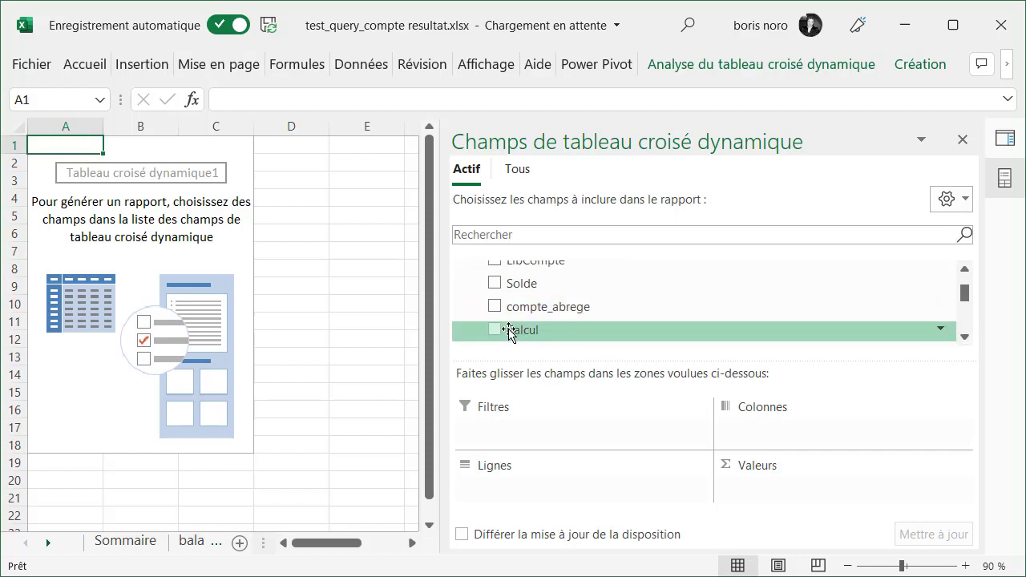
drag(510, 331, 515, 507)
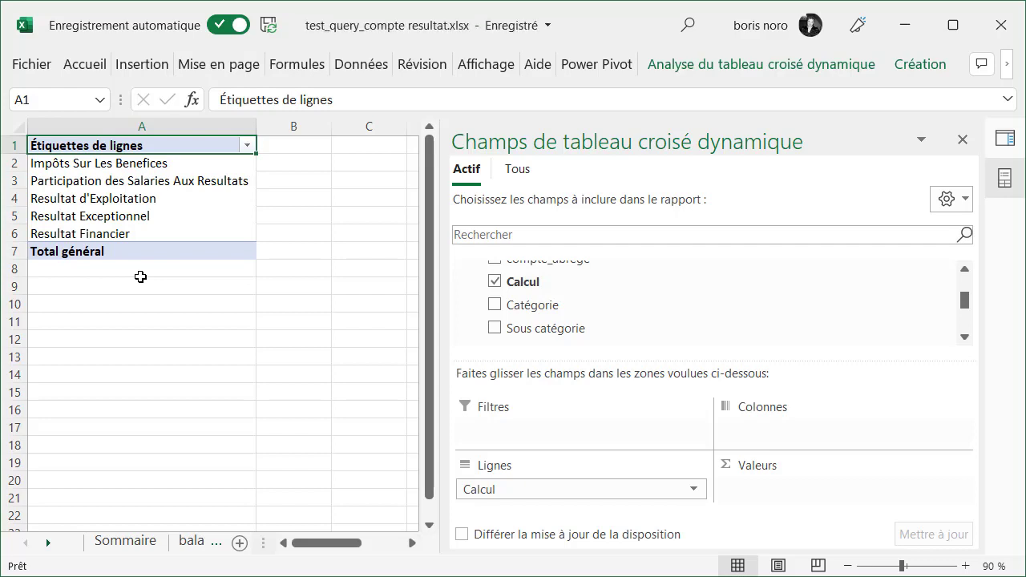
click(116, 235)
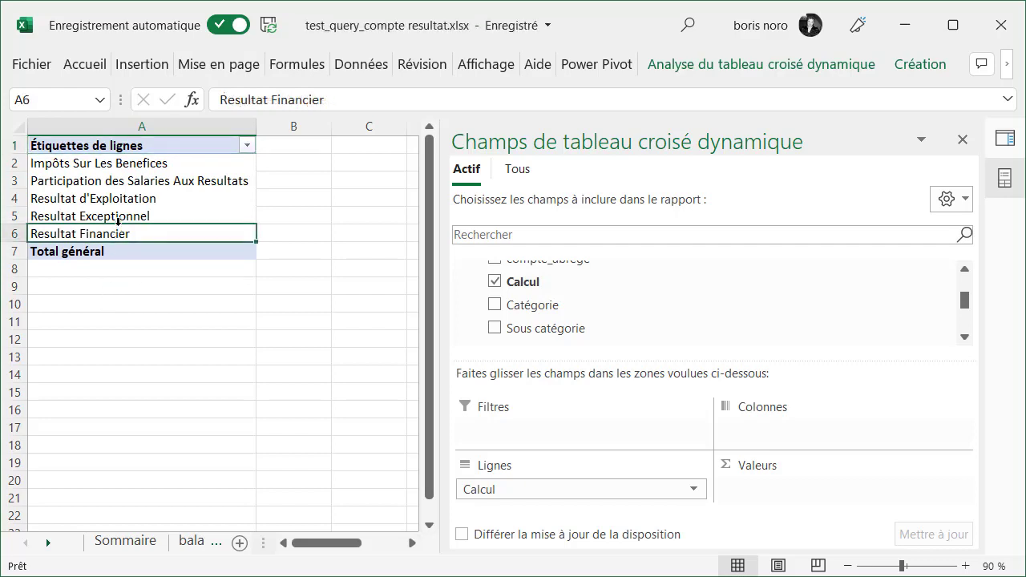
Step: Reorder the Calcul labels as Resultat d'Exploitation, Resultat Financier, Resultat Exceptionnel, Participation des Salaries Aux Resultats, Impôts Sur Les Benefices
drag(118, 225, 120, 212)
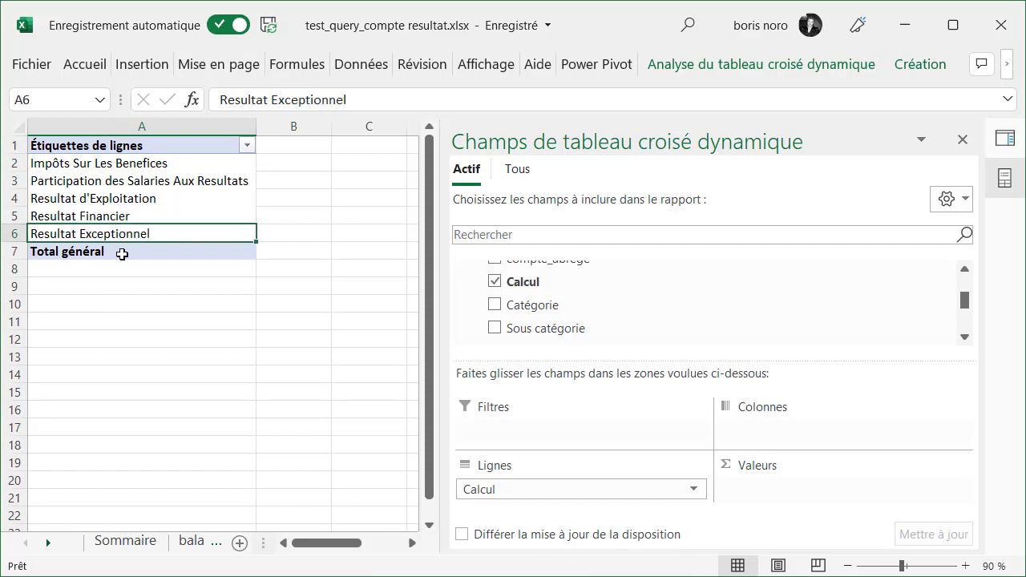
click(125, 185)
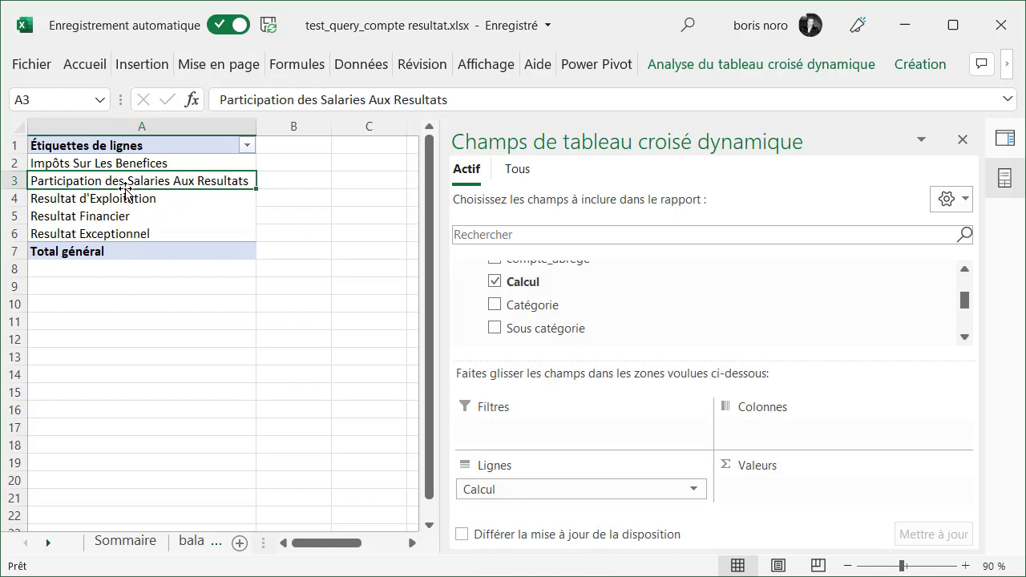
drag(125, 186, 120, 237)
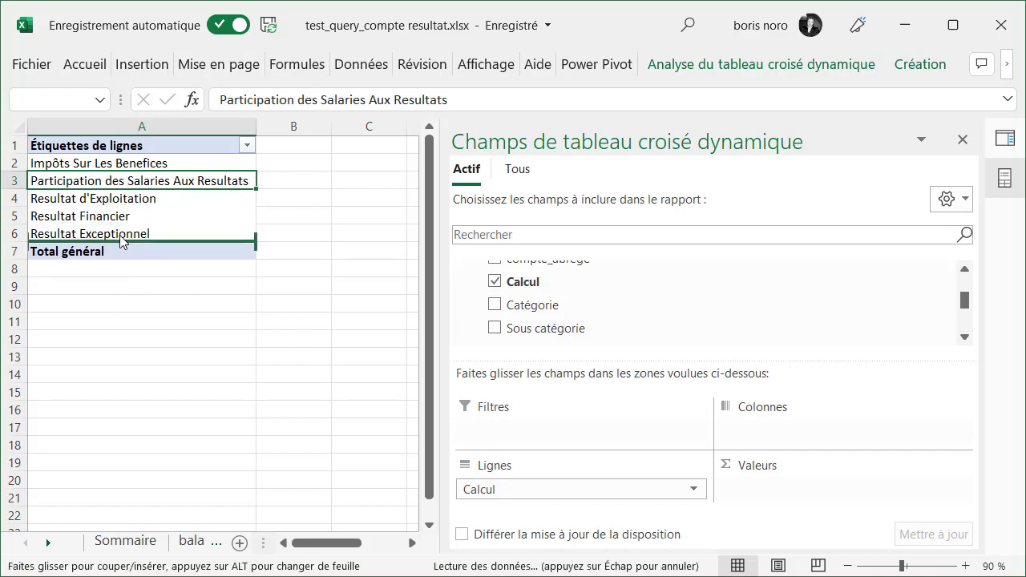
click(122, 164)
drag(122, 171, 114, 247)
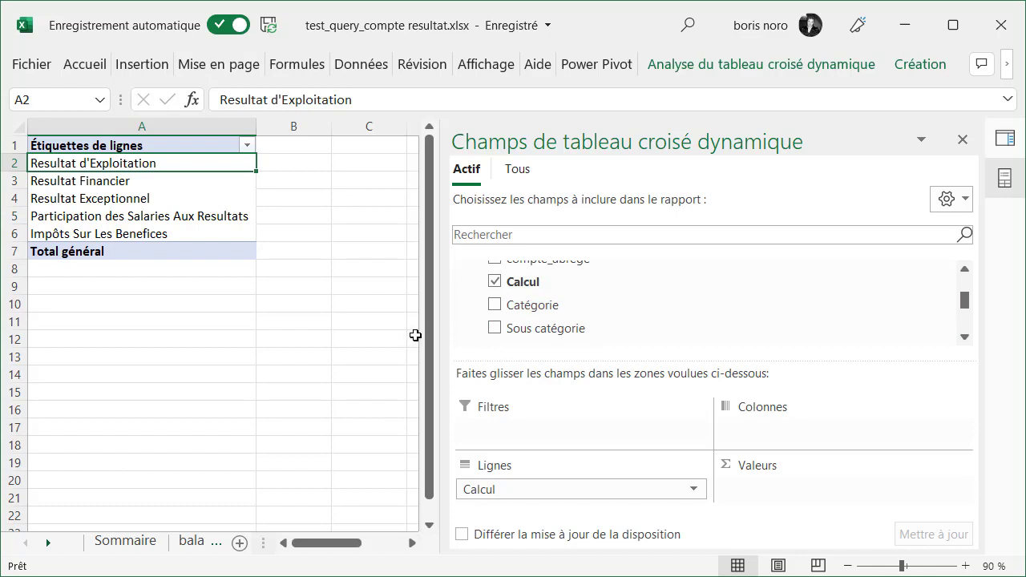
Step: Add Catégorie below Calcul in the pivot rows and place Produits before Charges in the Exploitation and Financier groups
mouse_move(497, 306)
mouse_down()
mouse_move(526, 370)
mouse_move(545, 524)
mouse_up()
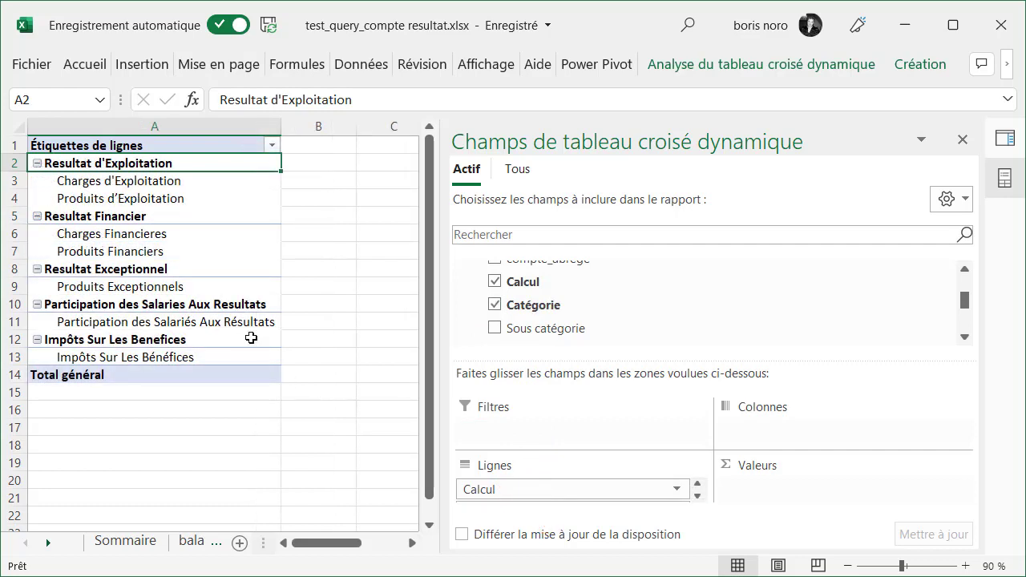
click(154, 199)
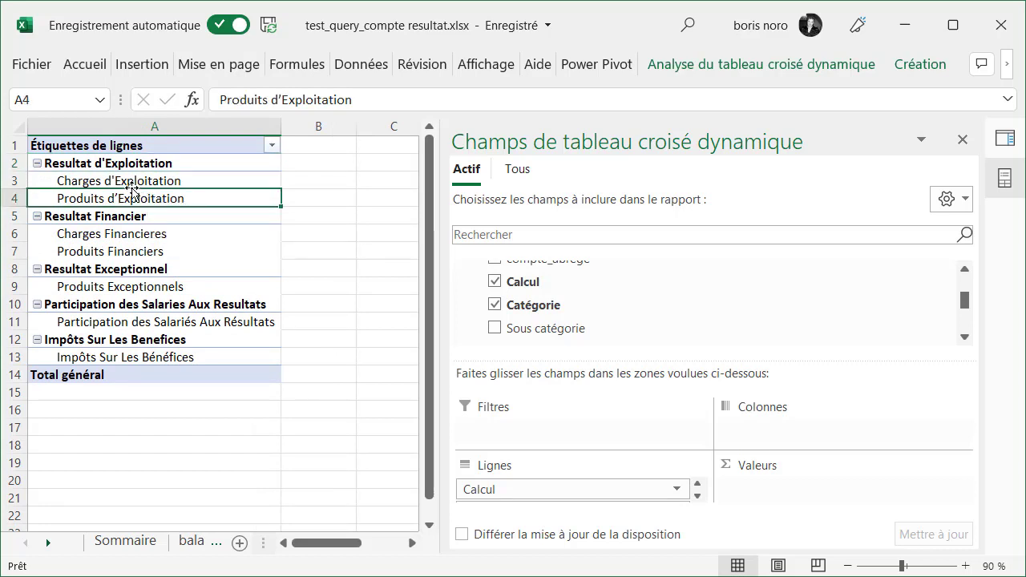
drag(133, 192, 134, 176)
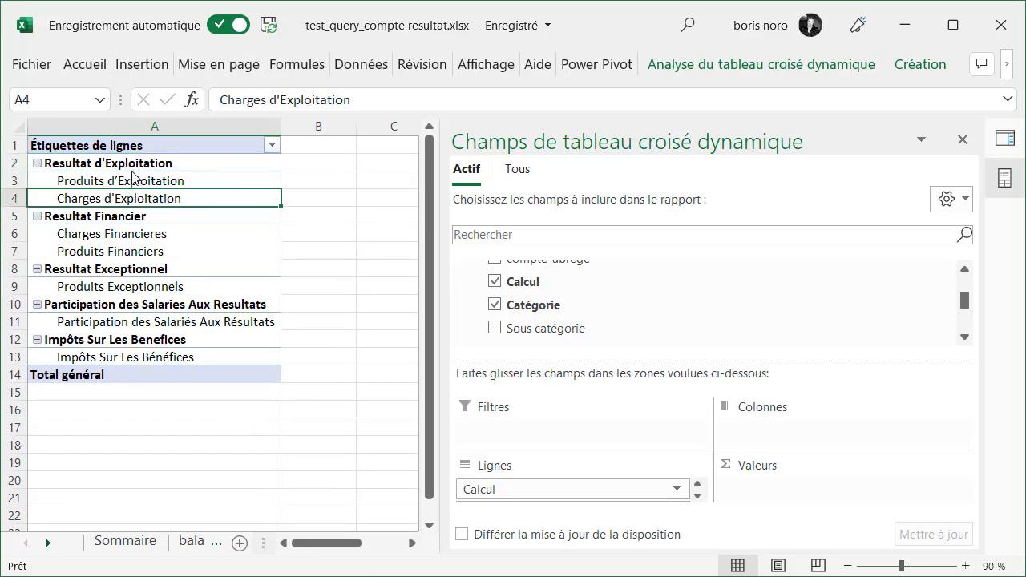
click(128, 256)
drag(128, 256, 128, 224)
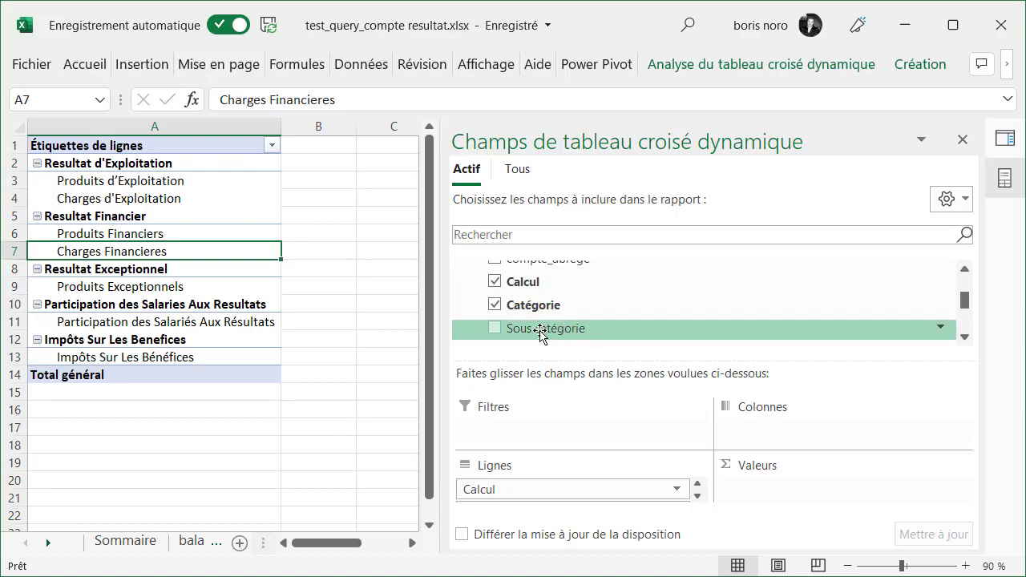
Step: Add Sous catégorie to the pivot table's rows and Solde to its values, with the sheet zoomed to 70 %
click(494, 327)
click(848, 565)
click(848, 566)
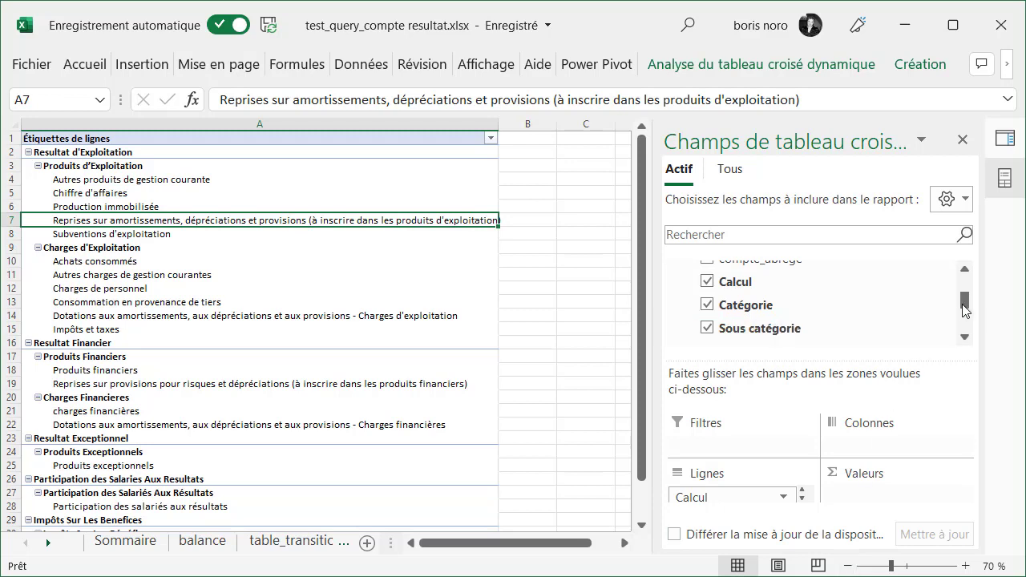
drag(963, 304, 961, 296)
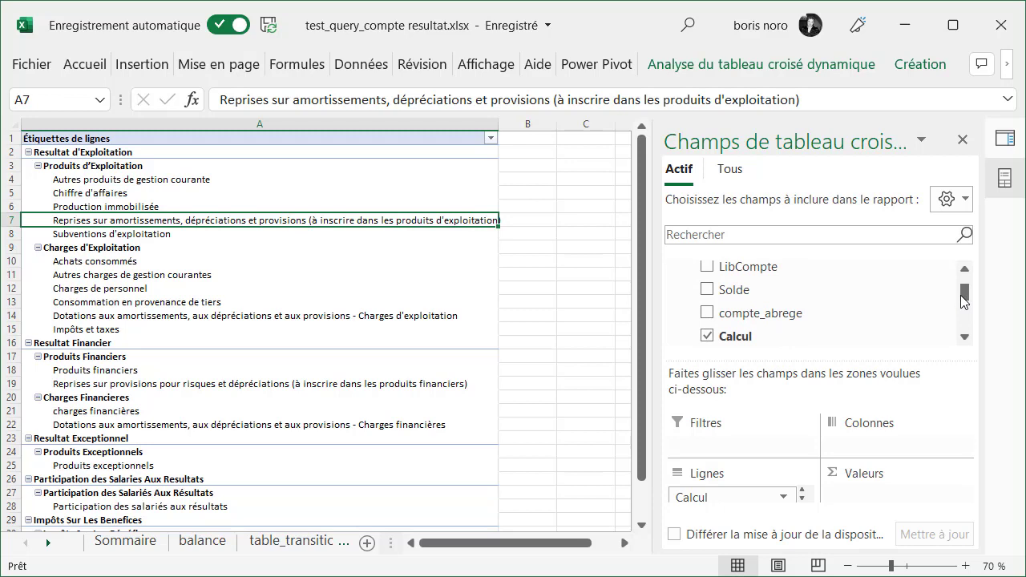
click(708, 289)
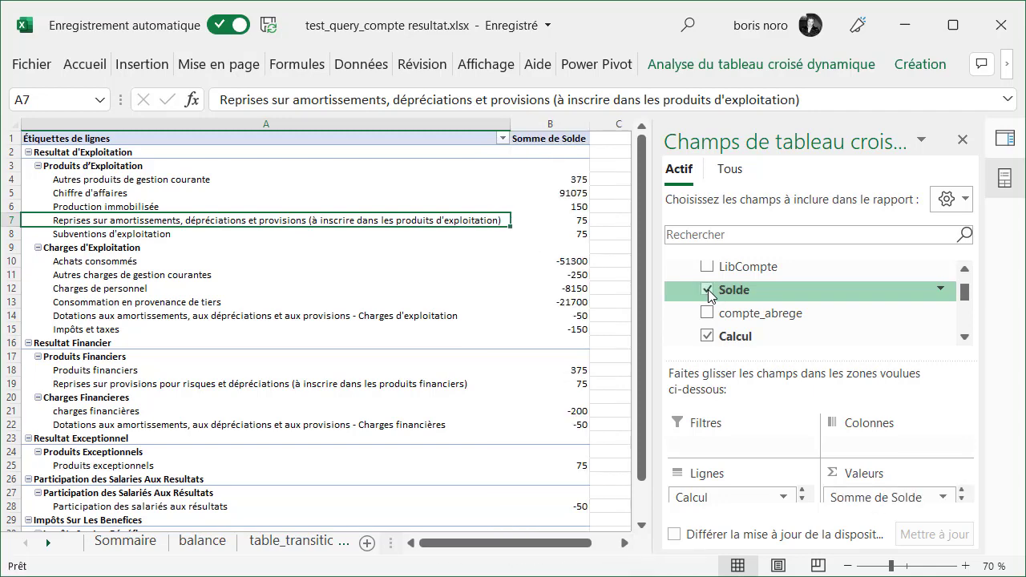
Step: Collapse the Produits d'Exploitation and Charges d'Exploitation groups in the pivot table
drag(637, 430, 648, 406)
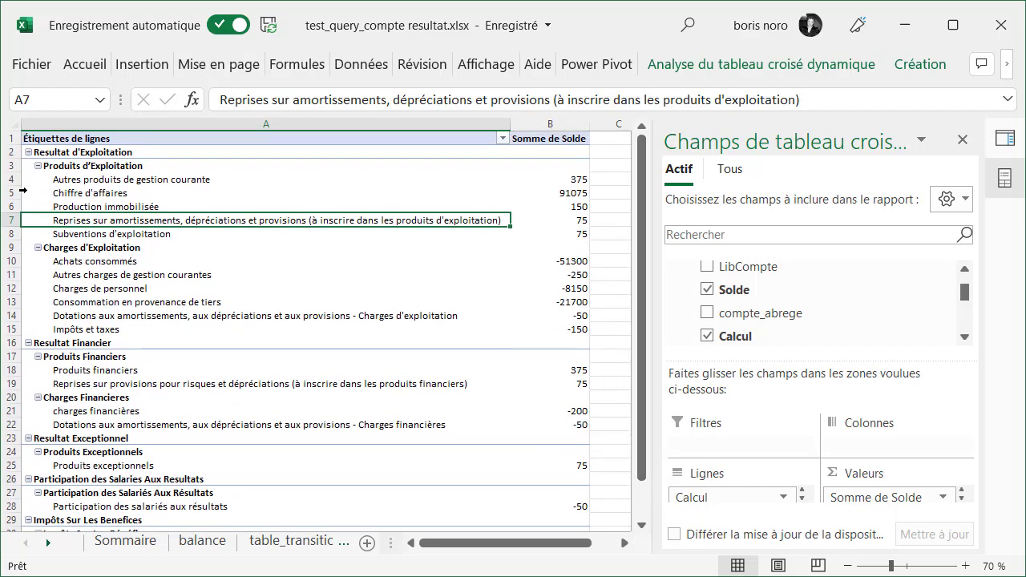
click(37, 165)
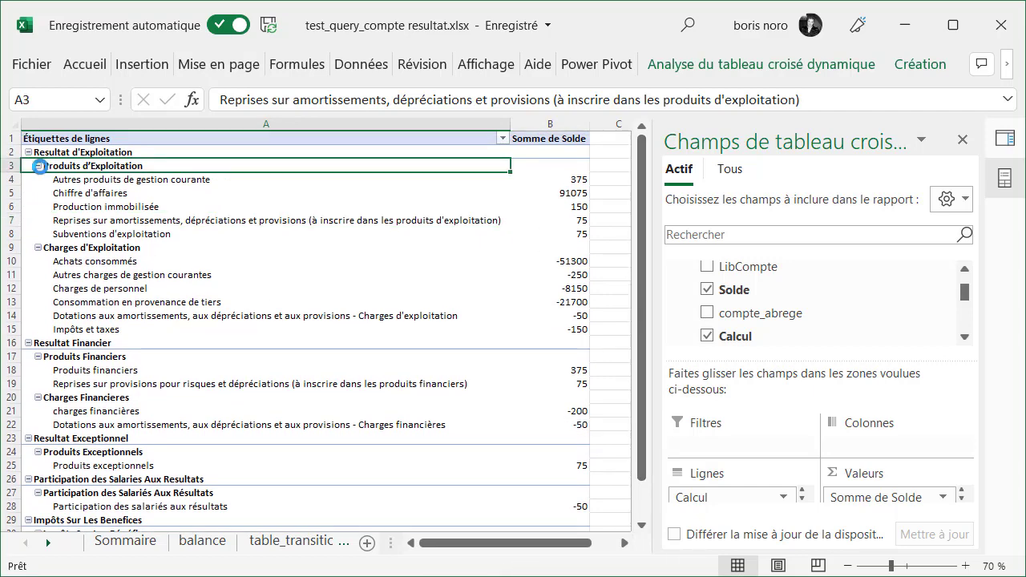
click(38, 179)
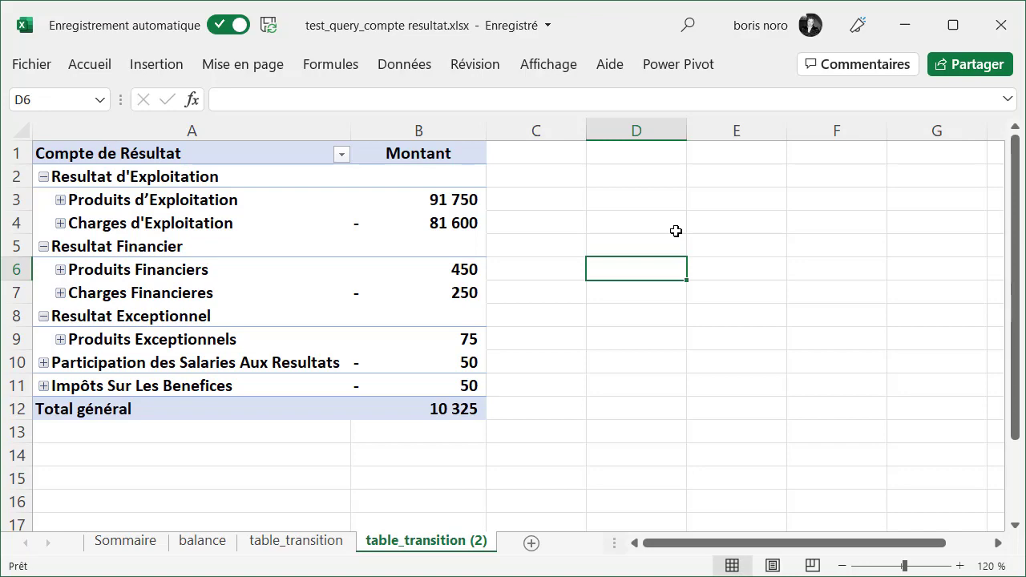
Step: On the balance sheet, set the Débit of account 60010, Achat de marchandises vendues, to 20000
click(202, 542)
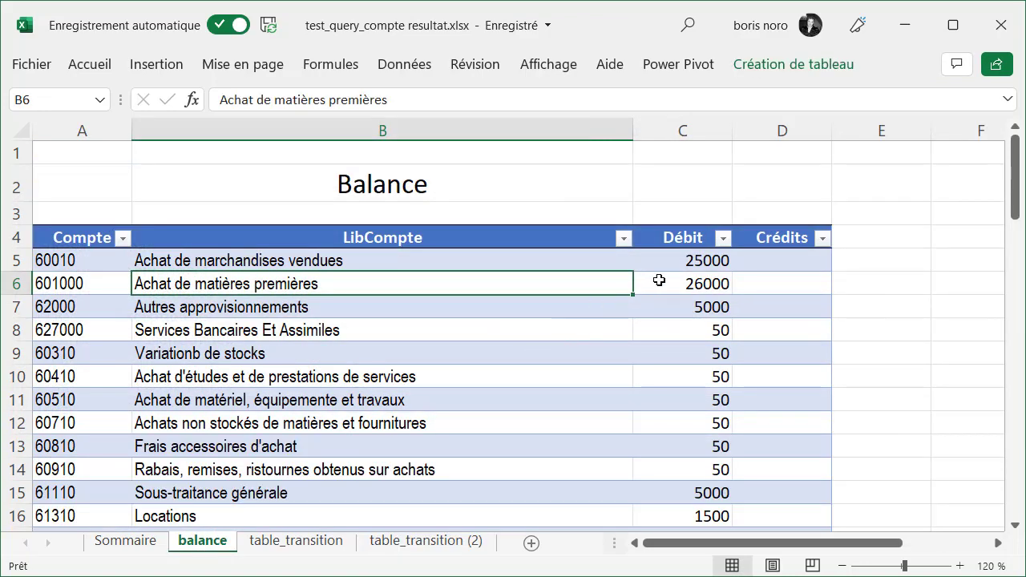
click(680, 259)
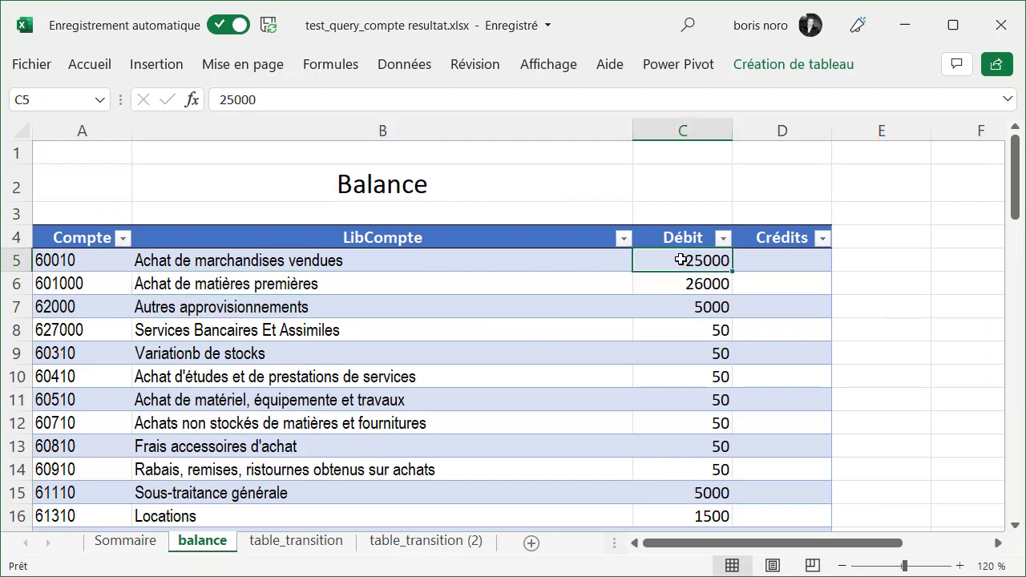
click(226, 100)
key(Delete)
text(0)
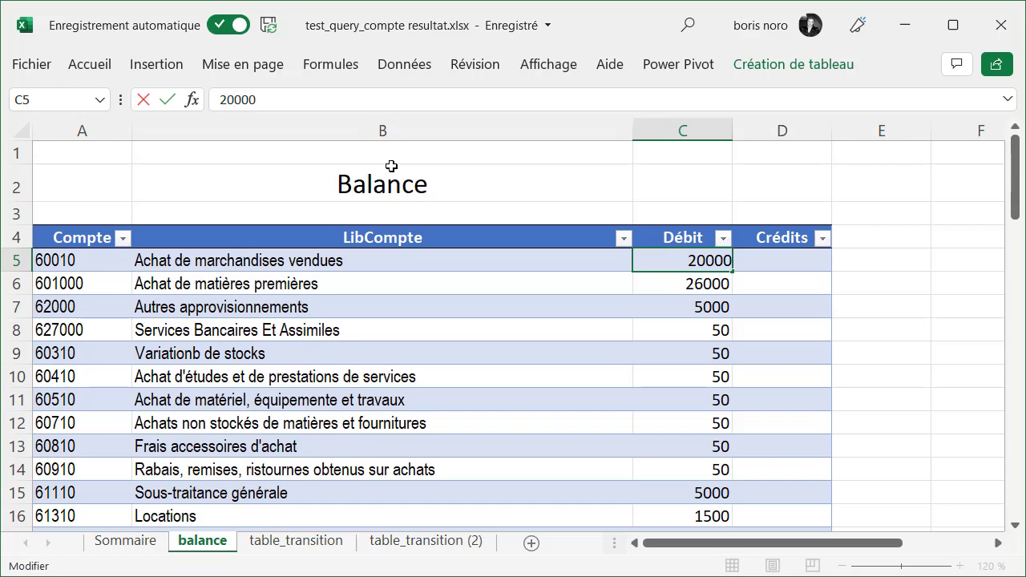
key(Return)
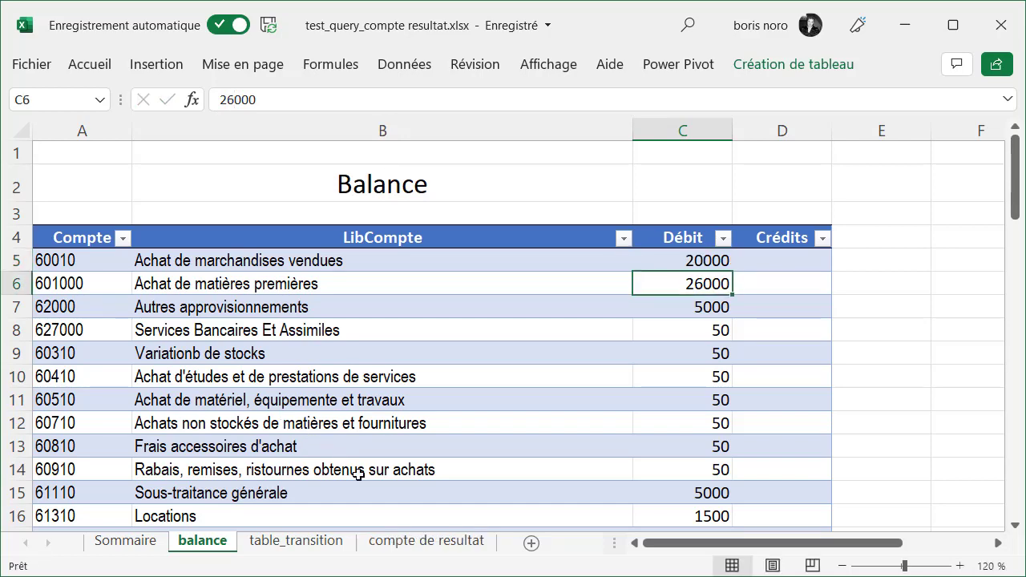
Step: Refresh all data from the compte de resultat sheet and select the Total général amount
click(414, 542)
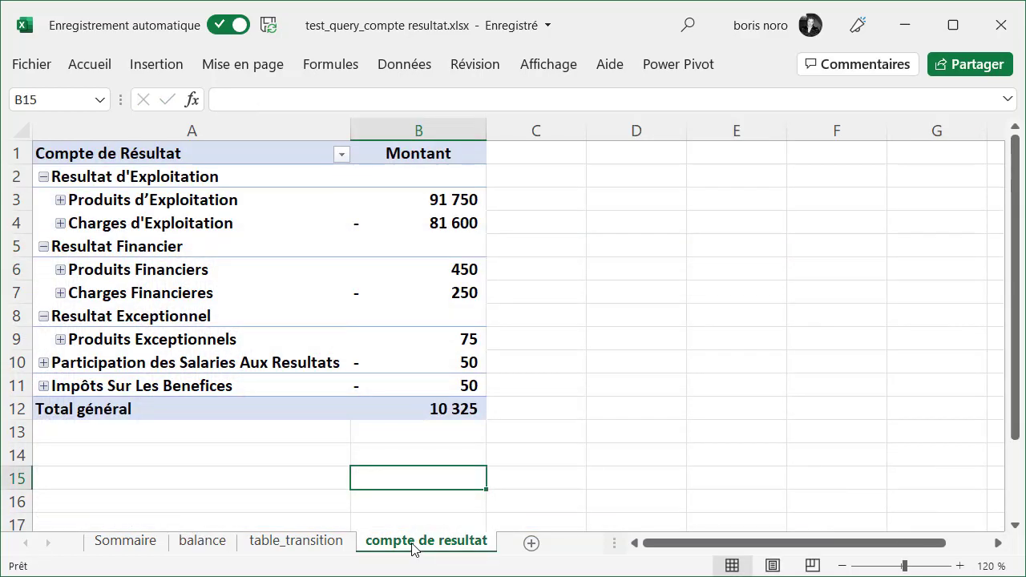
click(420, 67)
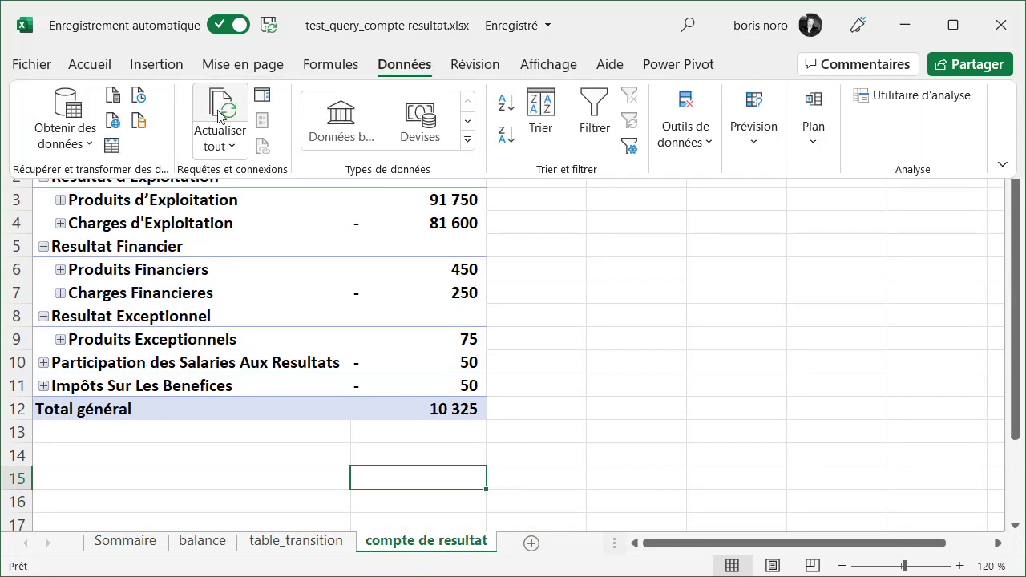
click(219, 114)
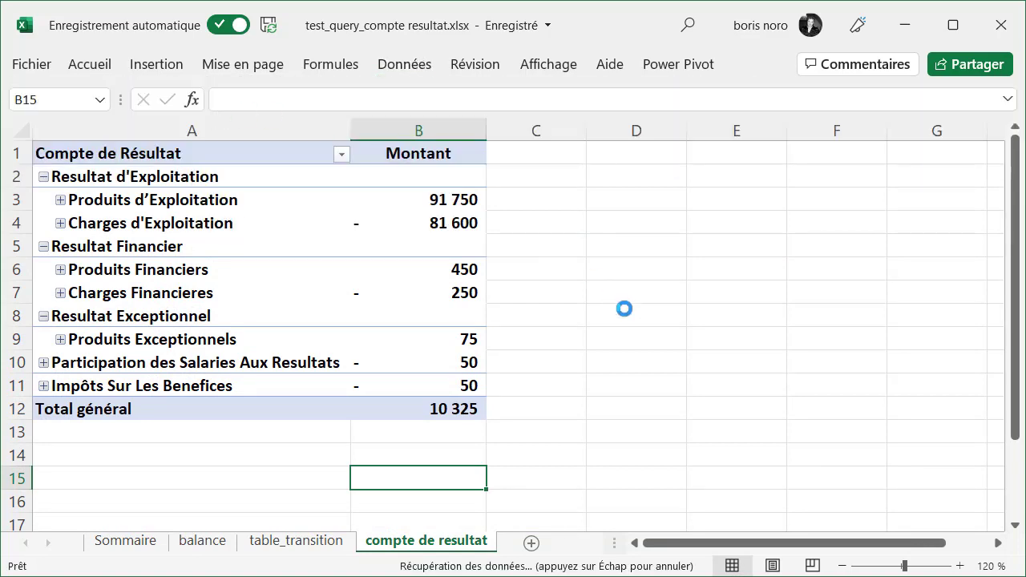
click(430, 406)
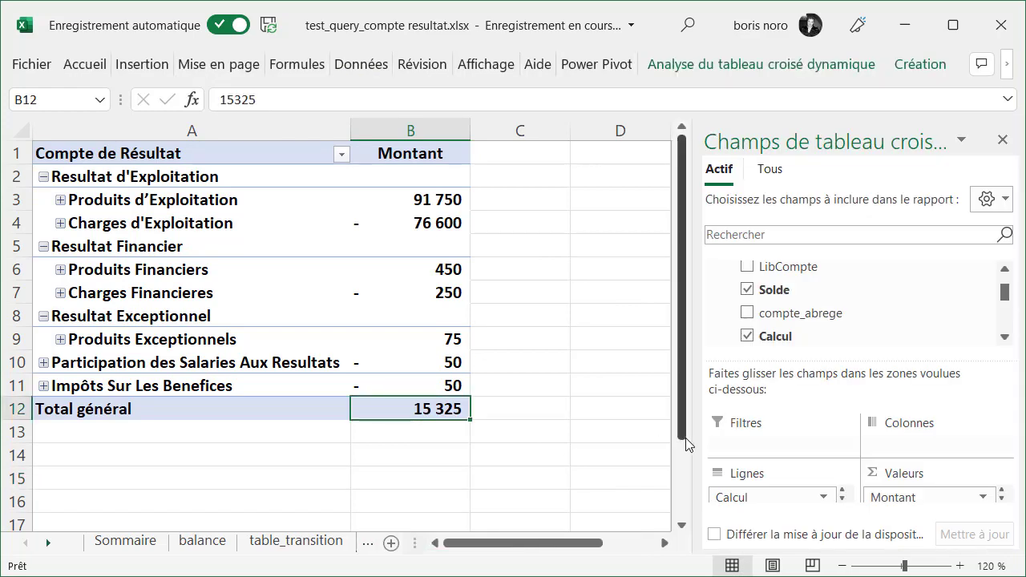